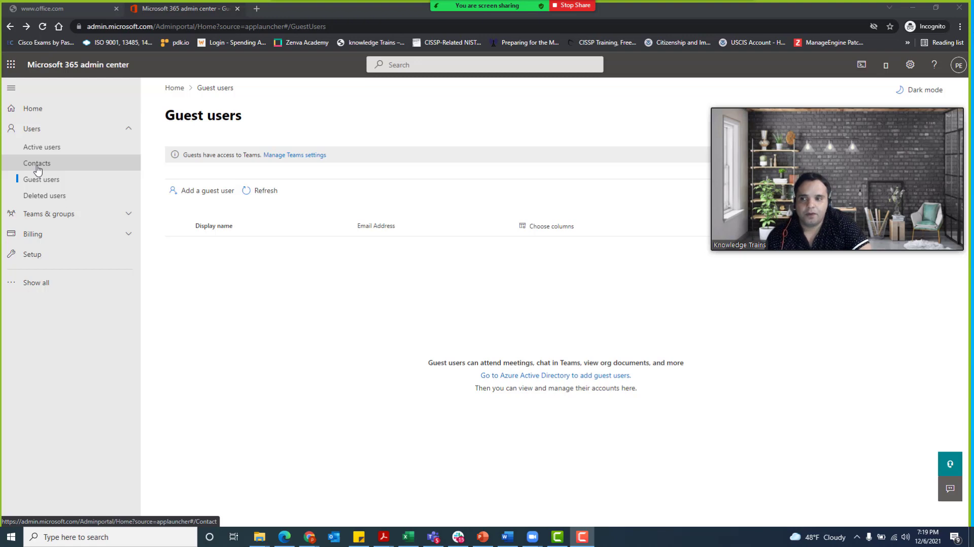
- Show the Contacts page with the eight external contacts and their e-mail and sync status
{"action": "left_click", "coordinate": [37, 164]}
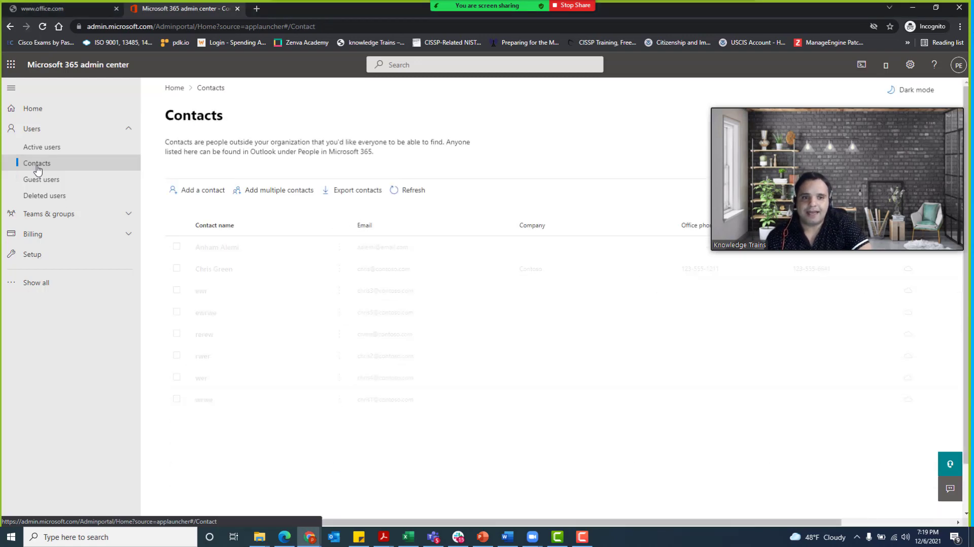
{"action": "left_click_drag", "start_coordinate": [780, 106], "coordinate": [791, 41]}
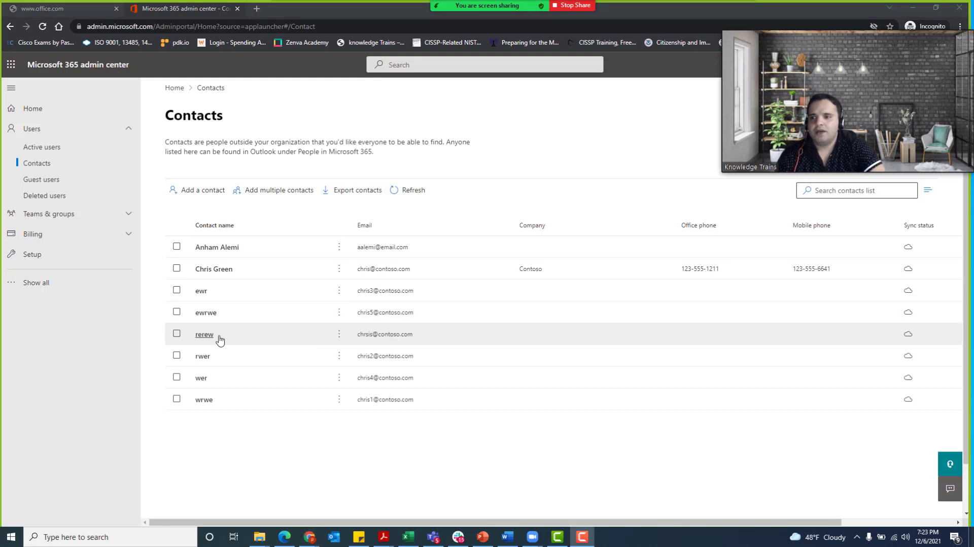
- Switch to the empty Guest users page and admit the waiting meeting participant
{"action": "left_click", "coordinate": [39, 180]}
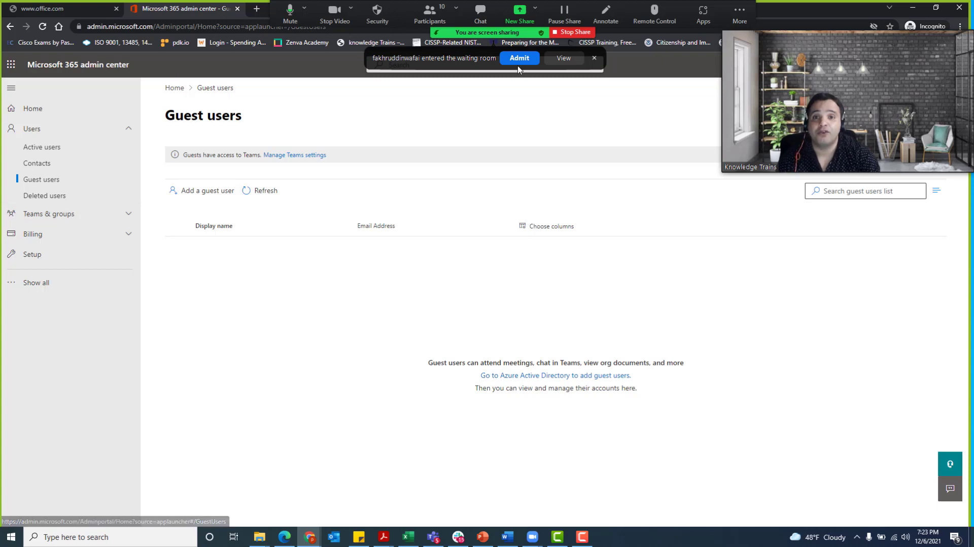
{"action": "left_click", "coordinate": [520, 59]}
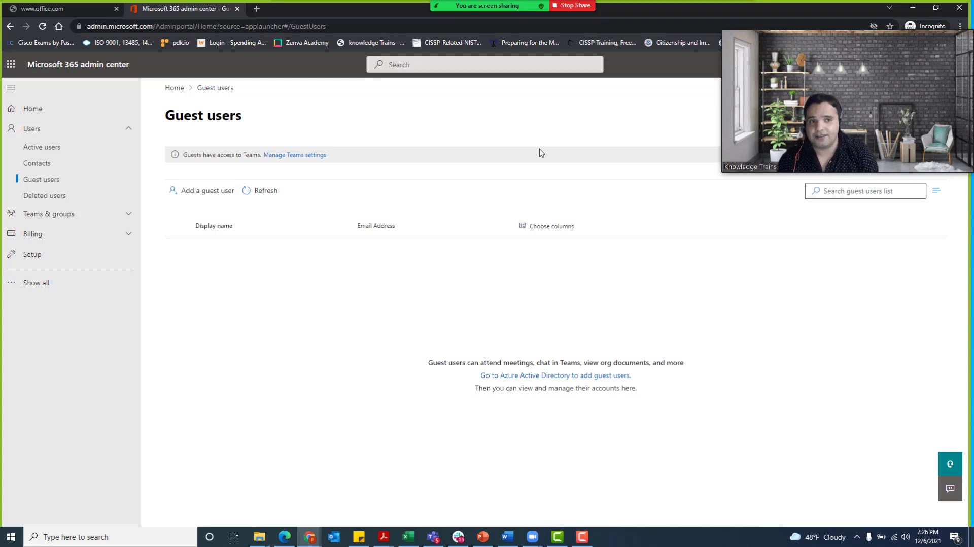
- Begin adding a guest user by signing in as admin, skipping security setup and not staying signed in
{"action": "left_click", "coordinate": [199, 197]}
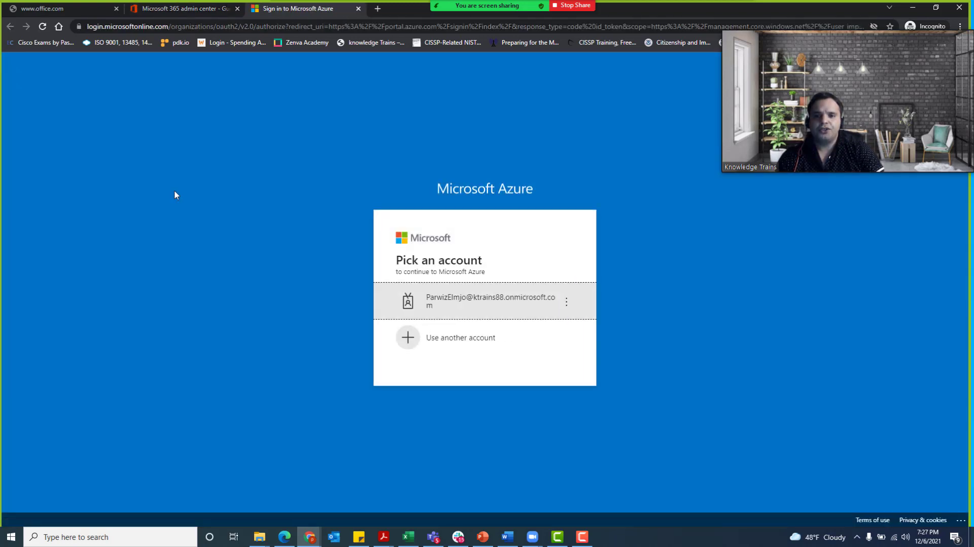
{"action": "left_click", "coordinate": [467, 303]}
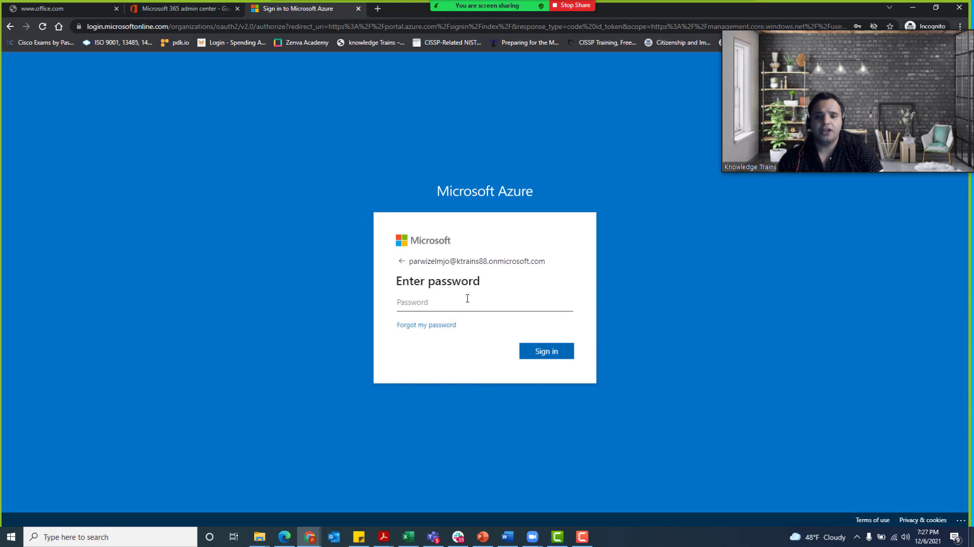
{"action": "left_click", "coordinate": [468, 300]}
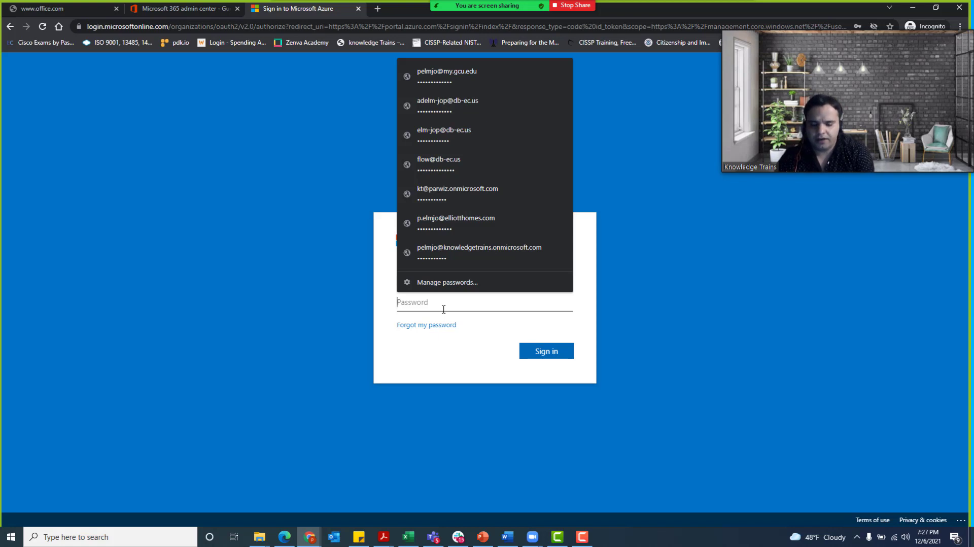
{"action": "type", "text": "•••••••••"}
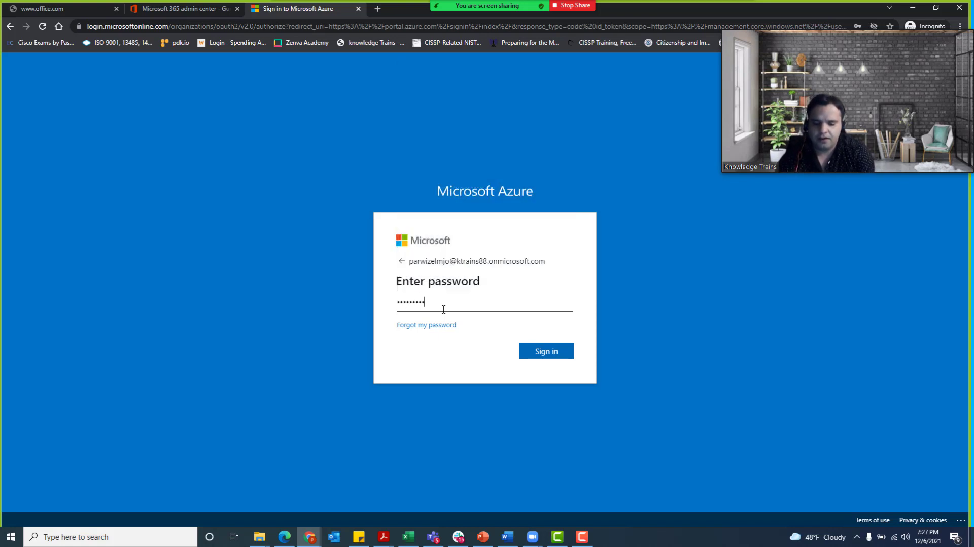
{"action": "type", "text": "•••"}
{"action": "key", "text": "Return"}
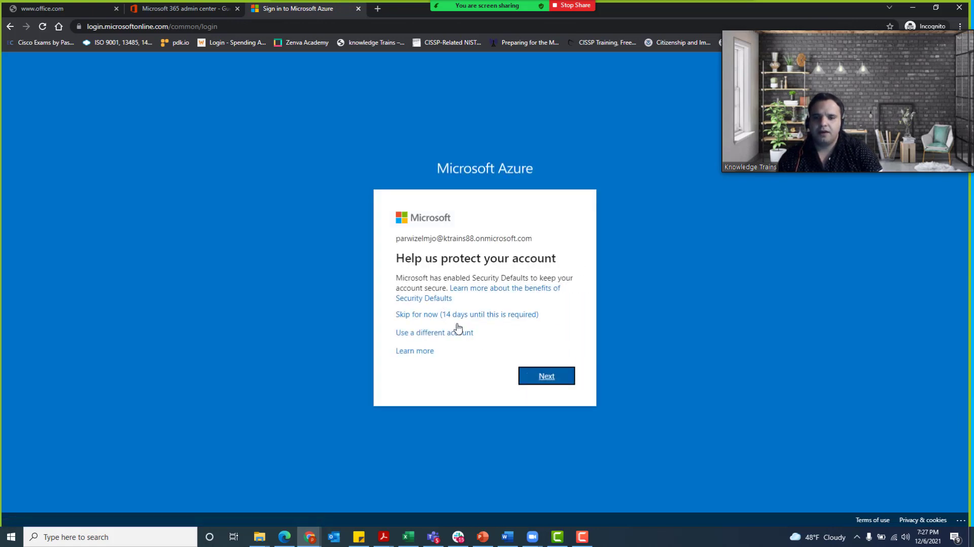
{"action": "left_click", "coordinate": [431, 315]}
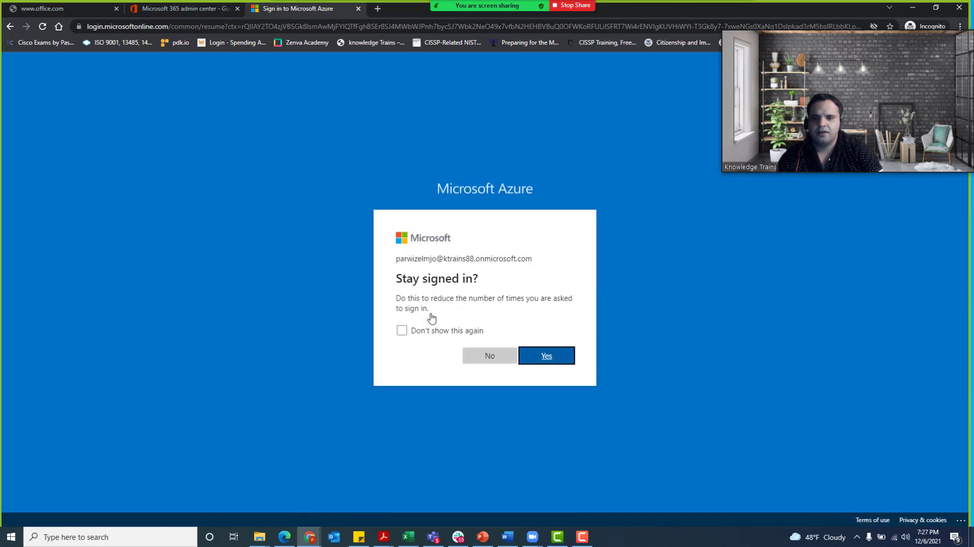
{"action": "left_click", "coordinate": [485, 360]}
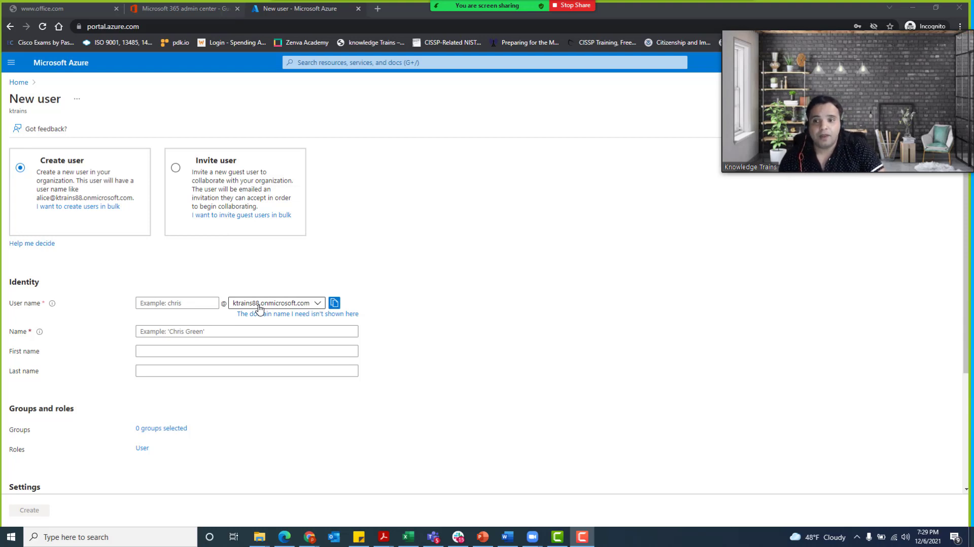
- Preview the Invite user option, then return the New user form to Create user
{"action": "left_click", "coordinate": [208, 170]}
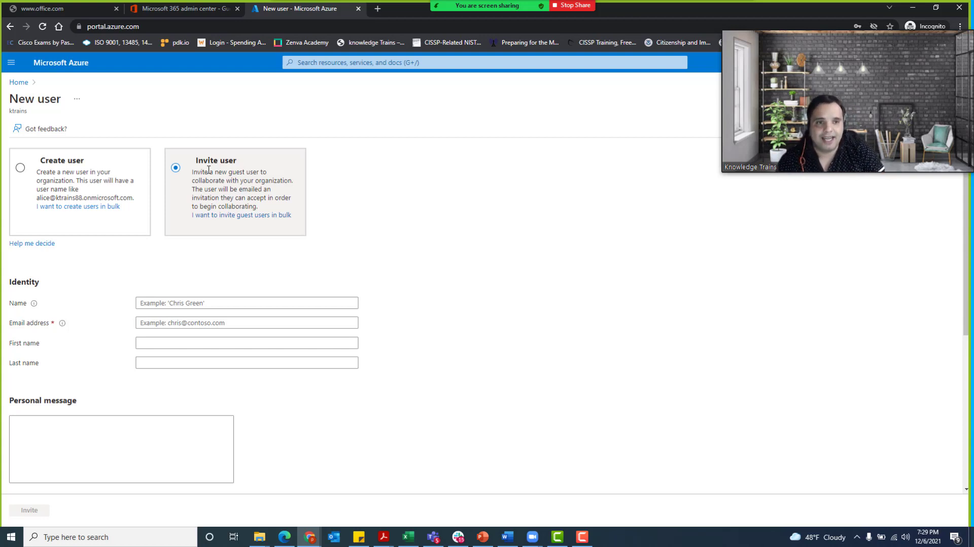
{"action": "left_click", "coordinate": [118, 180]}
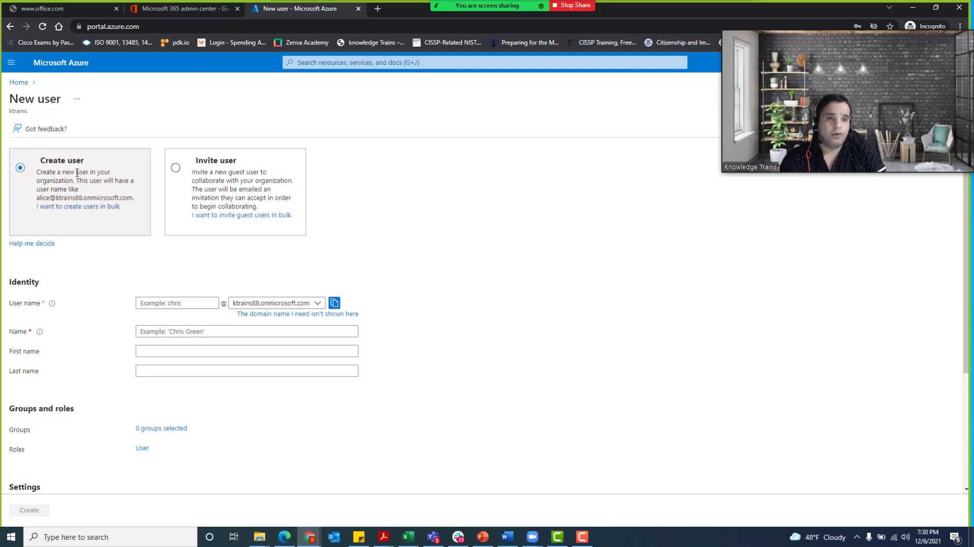
- Fill in the new user's user name, display name, first name and last name
{"action": "left_click", "coordinate": [153, 303]}
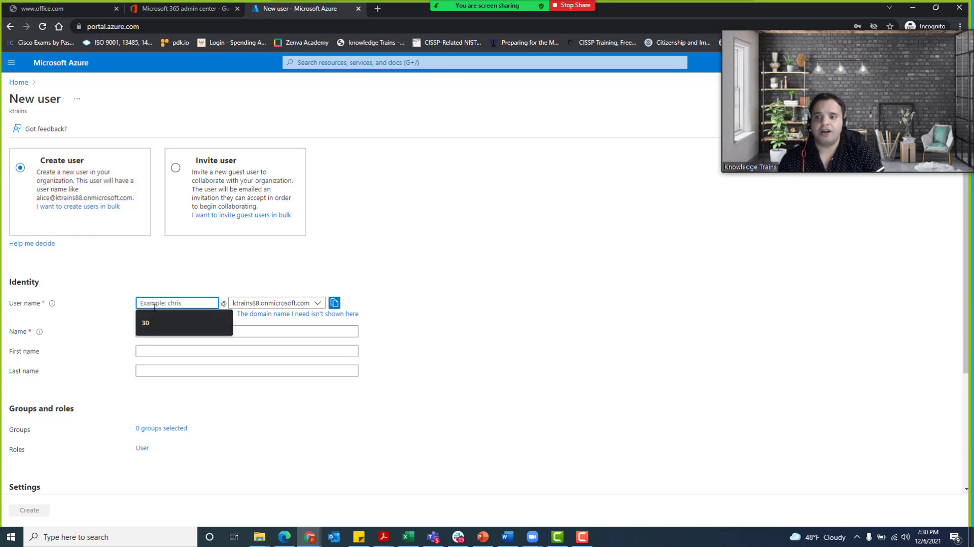
{"action": "type", "text": "Zia"}
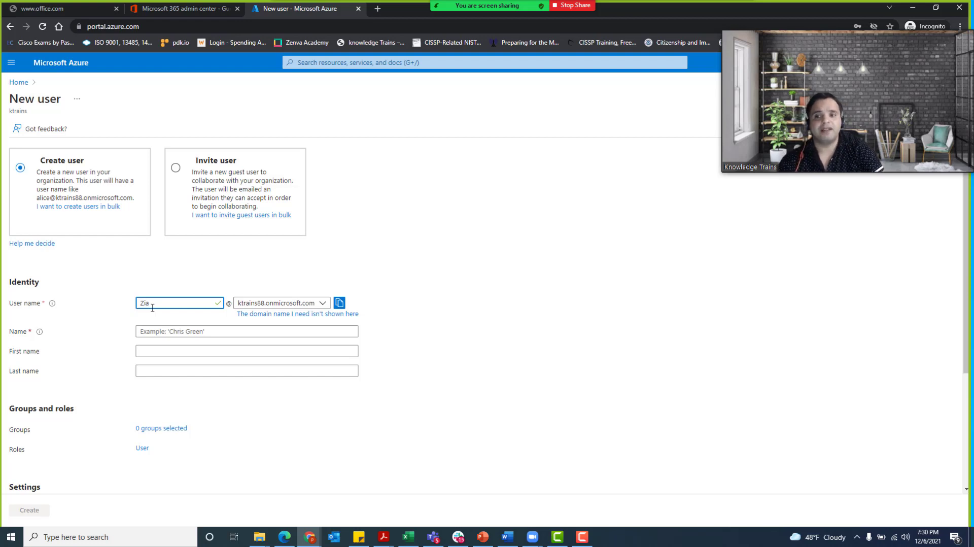
{"action": "scroll", "coordinate": [152, 308], "scroll_direction": "down", "scroll_amount": 1}
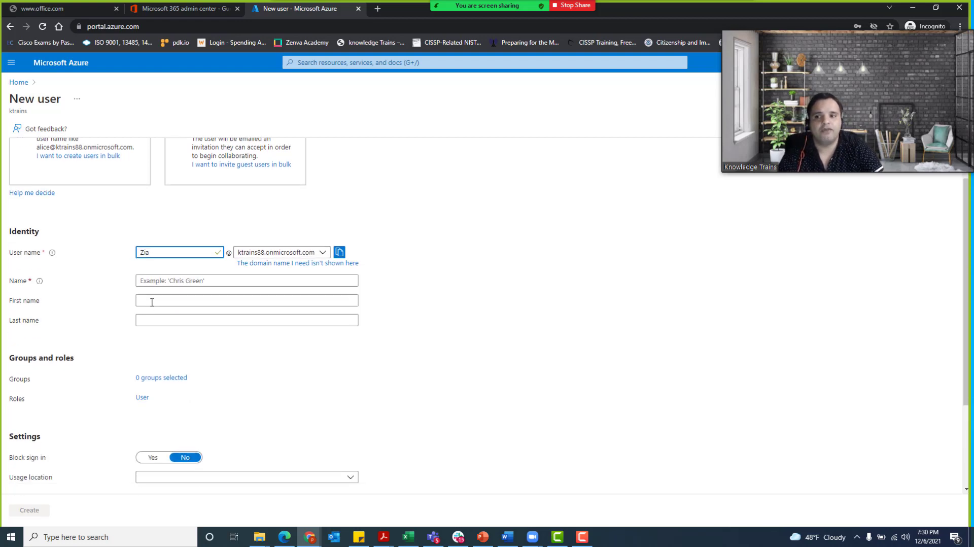
{"action": "left_click", "coordinate": [153, 285]}
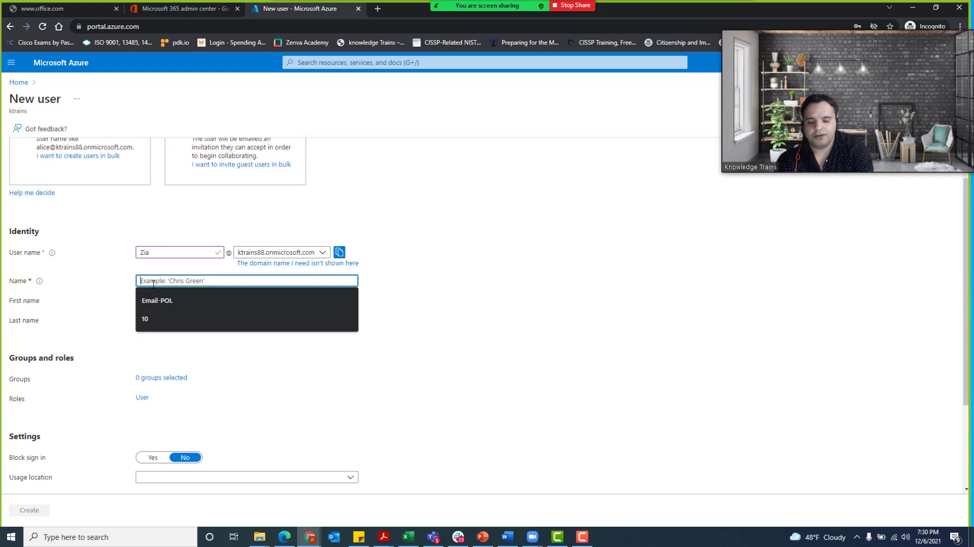
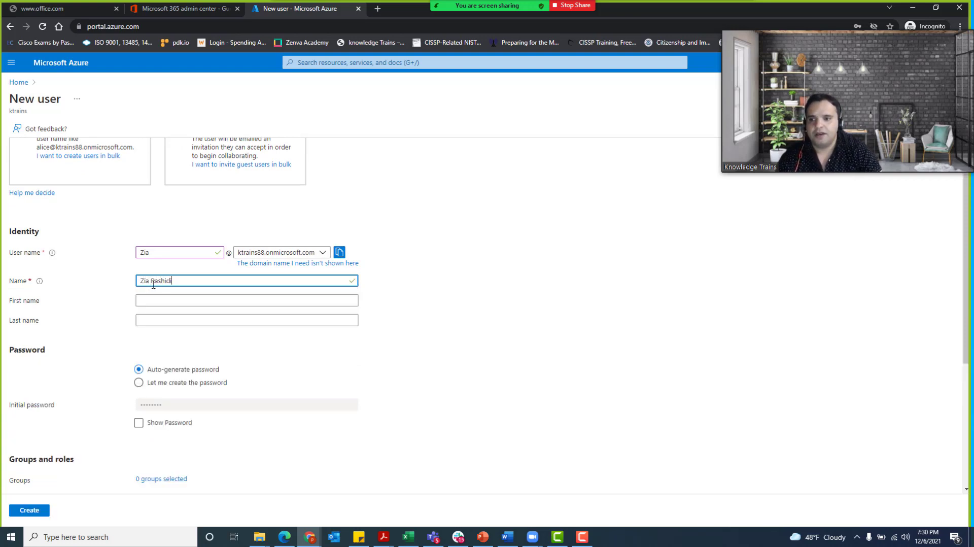
{"action": "left_click", "coordinate": [157, 299]}
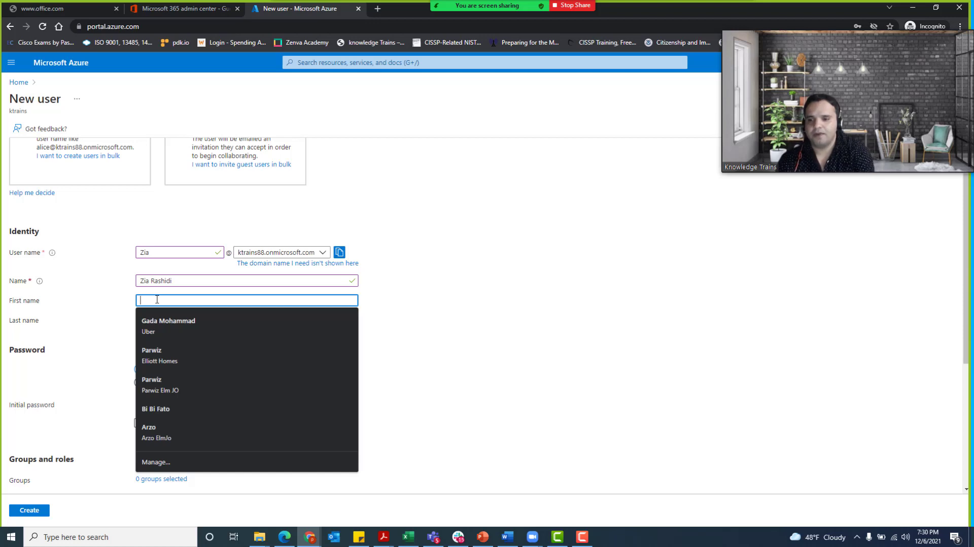
{"action": "type", "text": "Zia"}
{"action": "left_click", "coordinate": [145, 319]}
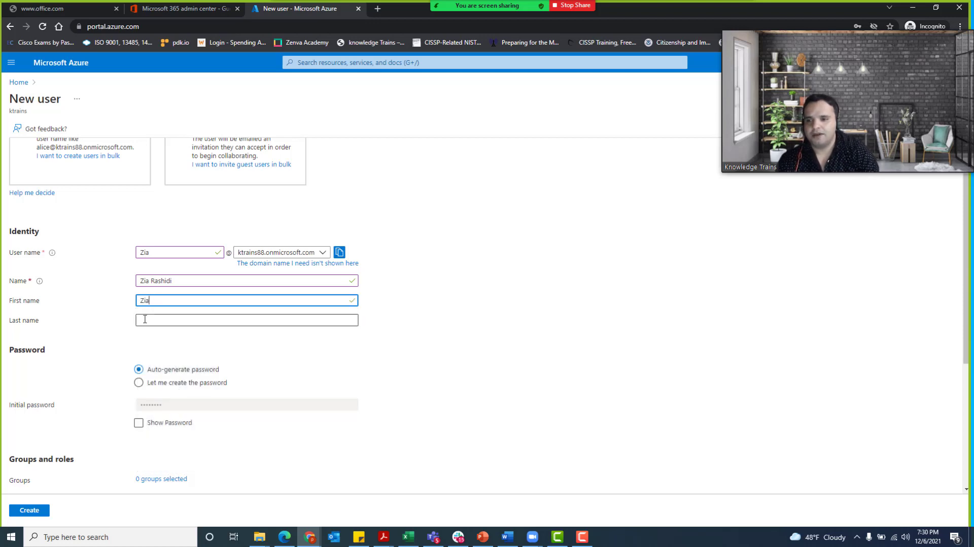
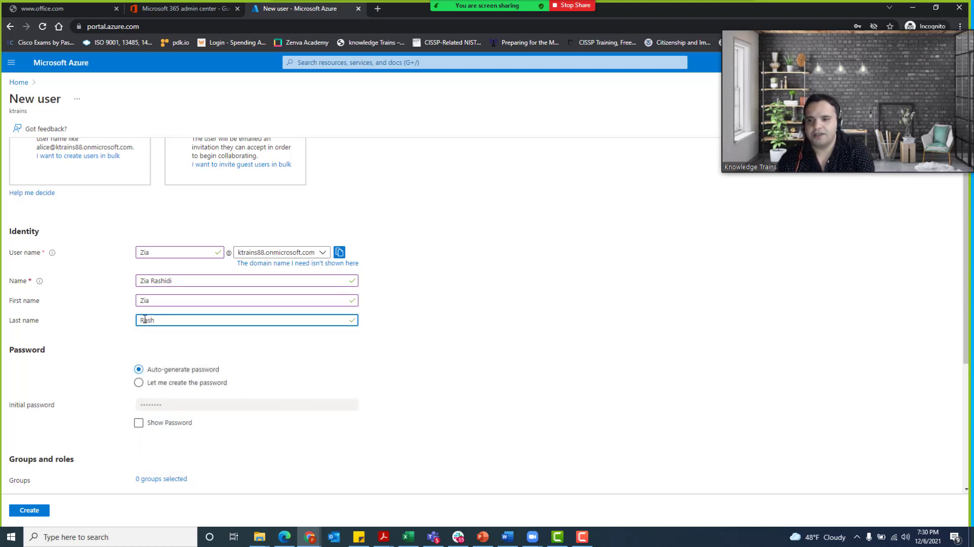
- Reveal the auto-generated initial password and bring up the Directory roles list
{"action": "scroll", "coordinate": [145, 317], "scroll_direction": "down", "scroll_amount": 2}
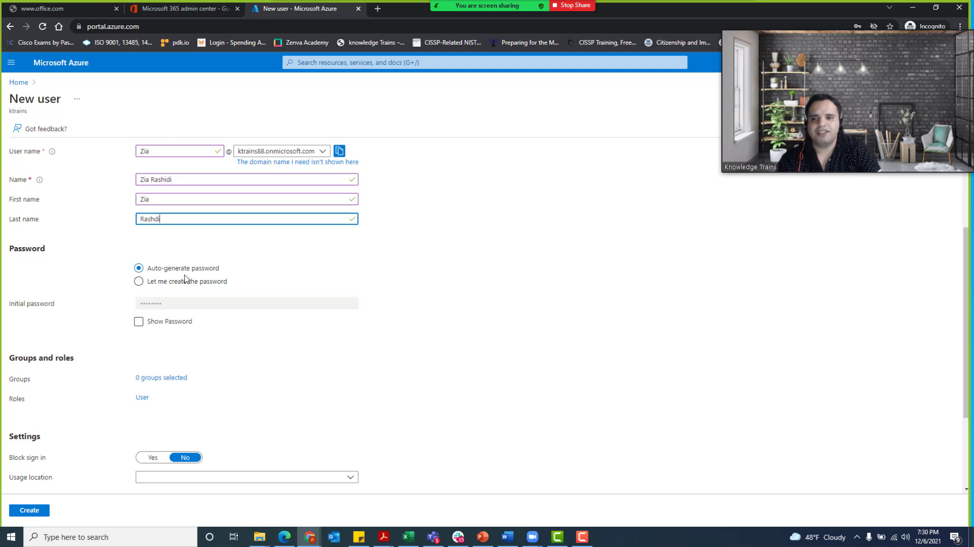
{"action": "left_click", "coordinate": [139, 322]}
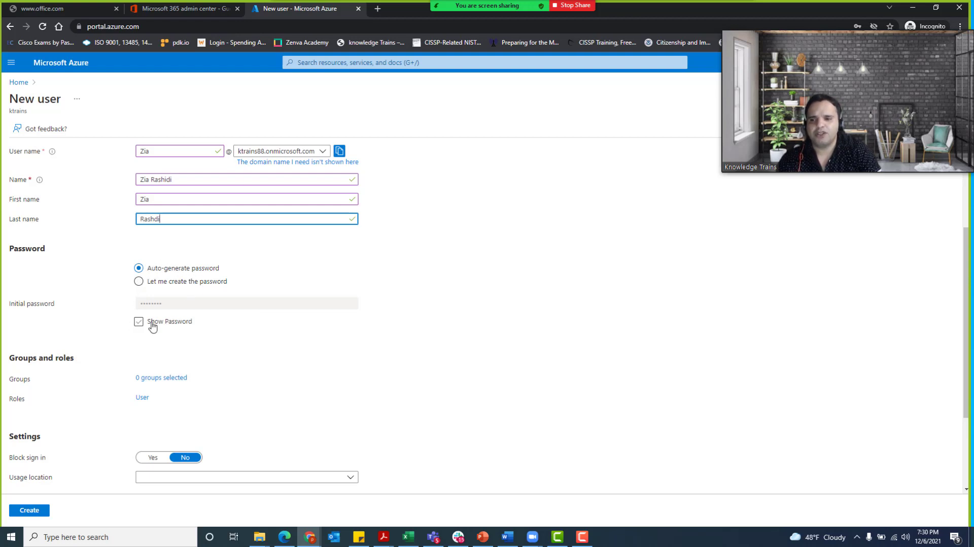
{"action": "scroll", "coordinate": [155, 421], "scroll_direction": "down", "scroll_amount": 1}
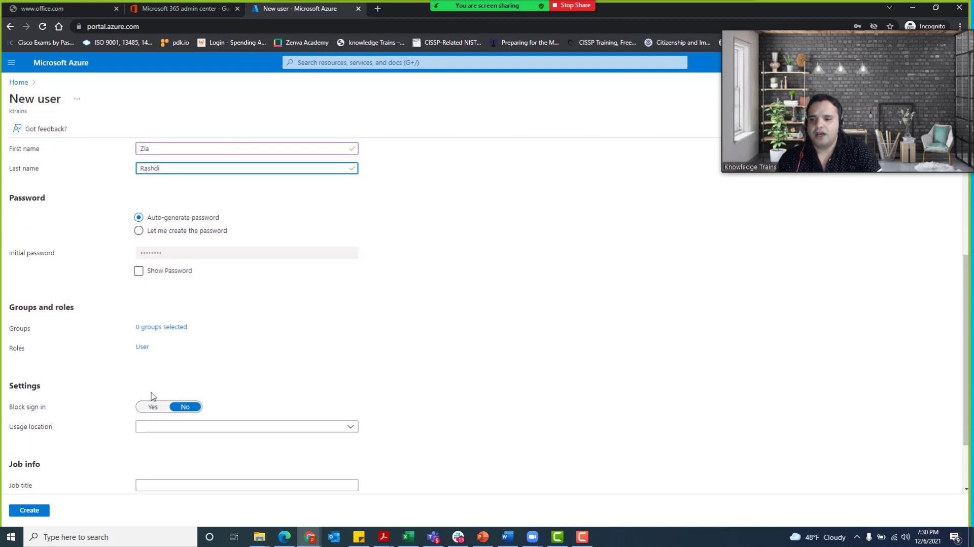
{"action": "scroll", "coordinate": [151, 375], "scroll_direction": "down", "scroll_amount": 2}
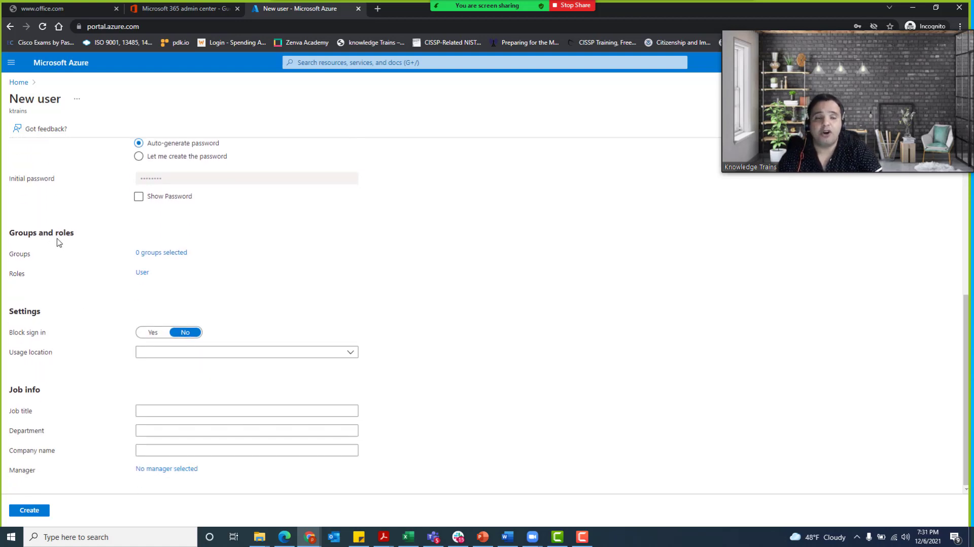
{"action": "left_click", "coordinate": [142, 274]}
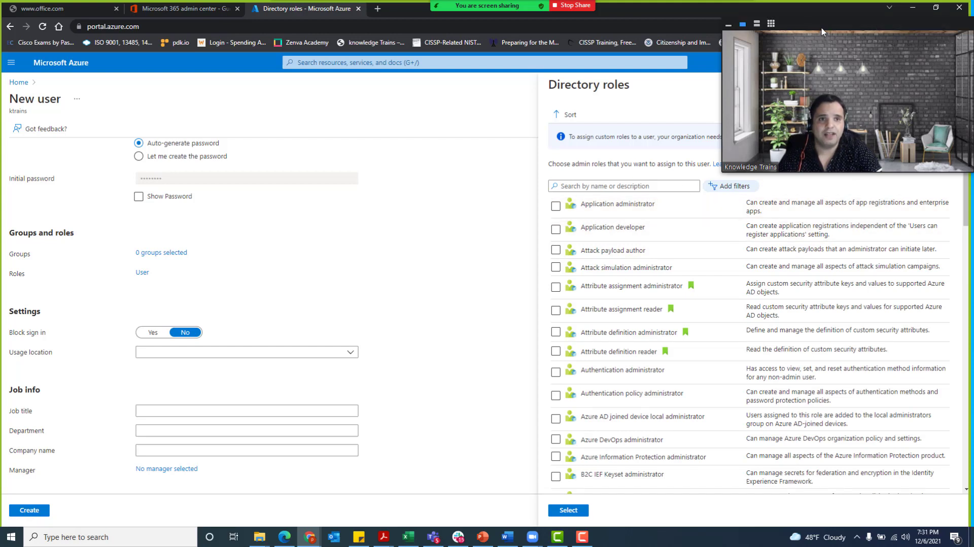
- Scroll through the assignable admin roles, then close the pane without selecting one
{"action": "left_click_drag", "start_coordinate": [822, 31], "coordinate": [762, 17]}
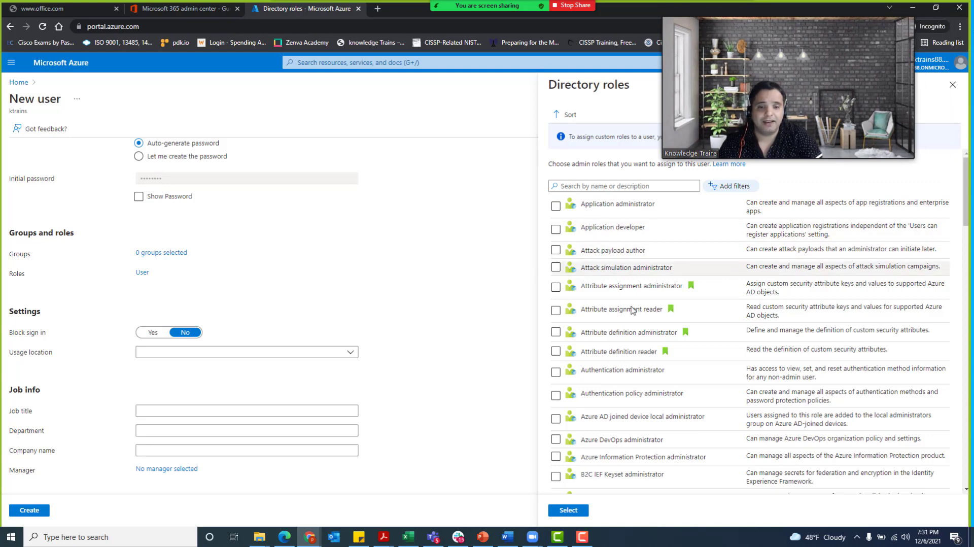
{"action": "scroll", "coordinate": [630, 386], "scroll_direction": "down", "scroll_amount": 6}
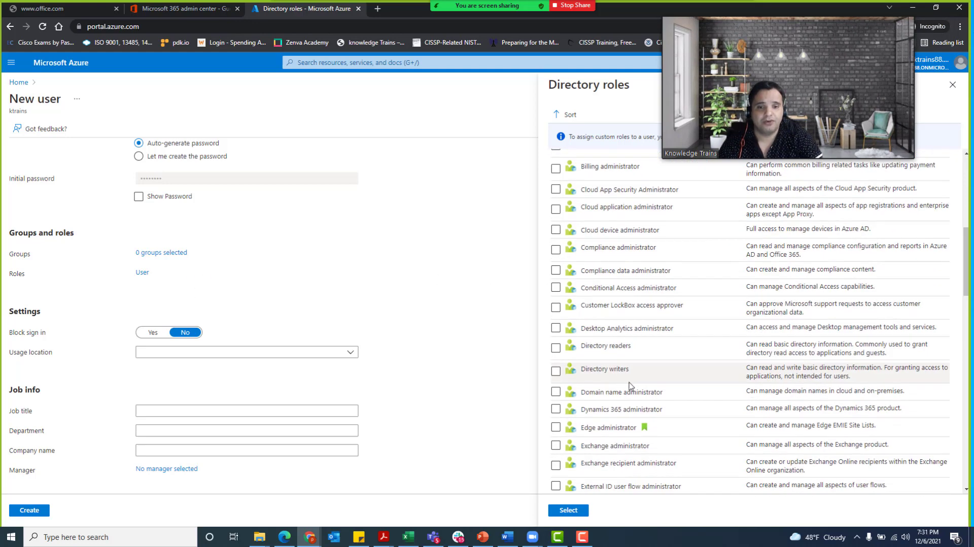
{"action": "scroll", "coordinate": [631, 385], "scroll_direction": "down", "scroll_amount": 6}
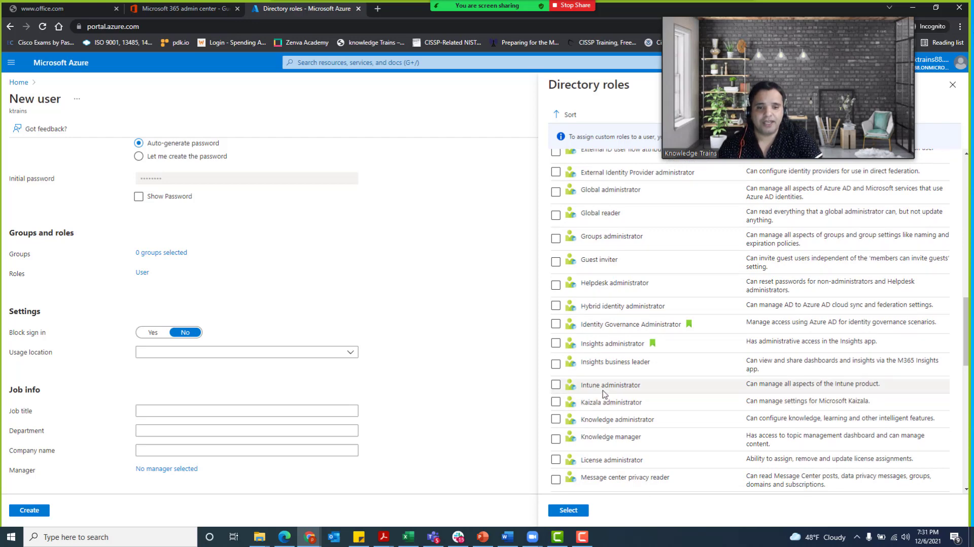
{"action": "scroll", "coordinate": [604, 380], "scroll_direction": "up", "scroll_amount": 3}
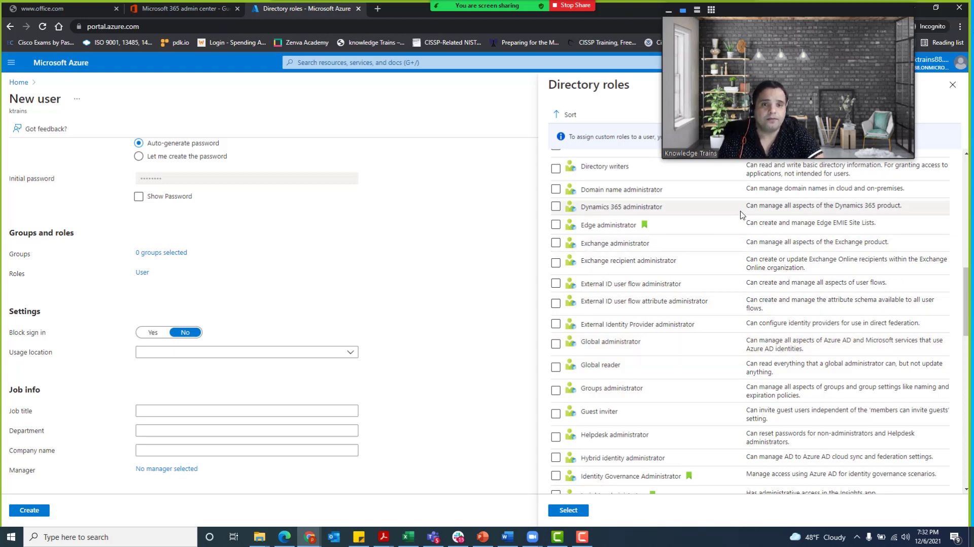
{"action": "scroll", "coordinate": [680, 218], "scroll_direction": "up", "scroll_amount": 10}
{"action": "left_click", "coordinate": [953, 85]}
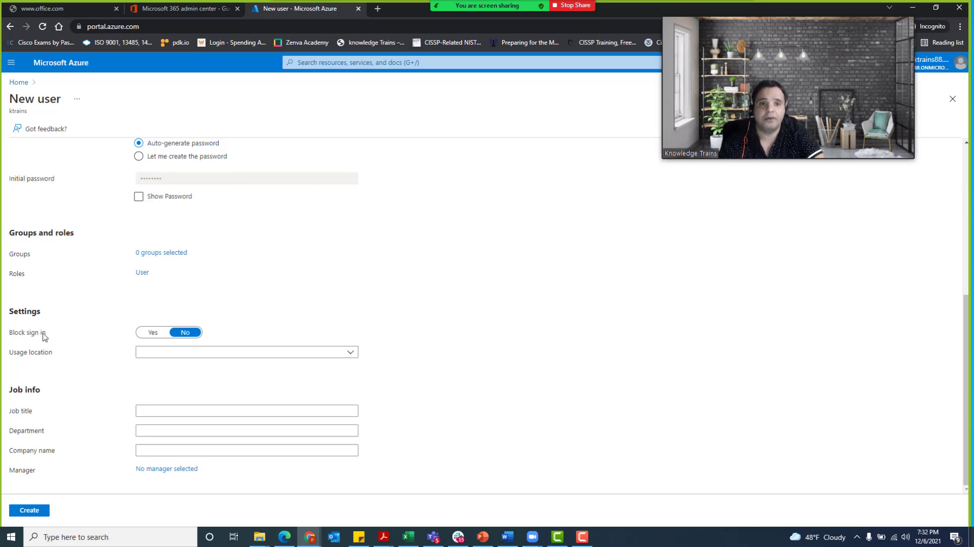
- Keep Block sign in at No and set Usage location to United States
{"action": "left_click", "coordinate": [163, 334]}
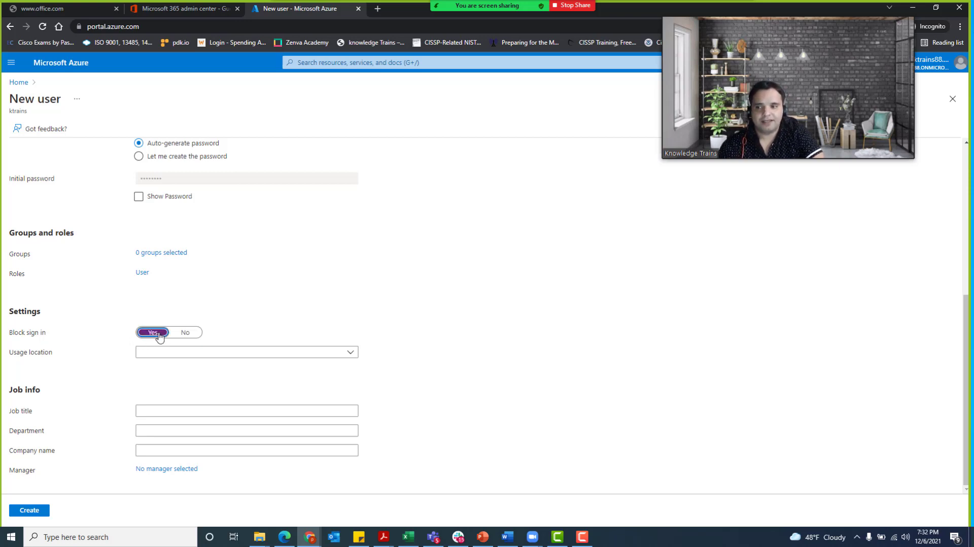
{"action": "left_click", "coordinate": [187, 334]}
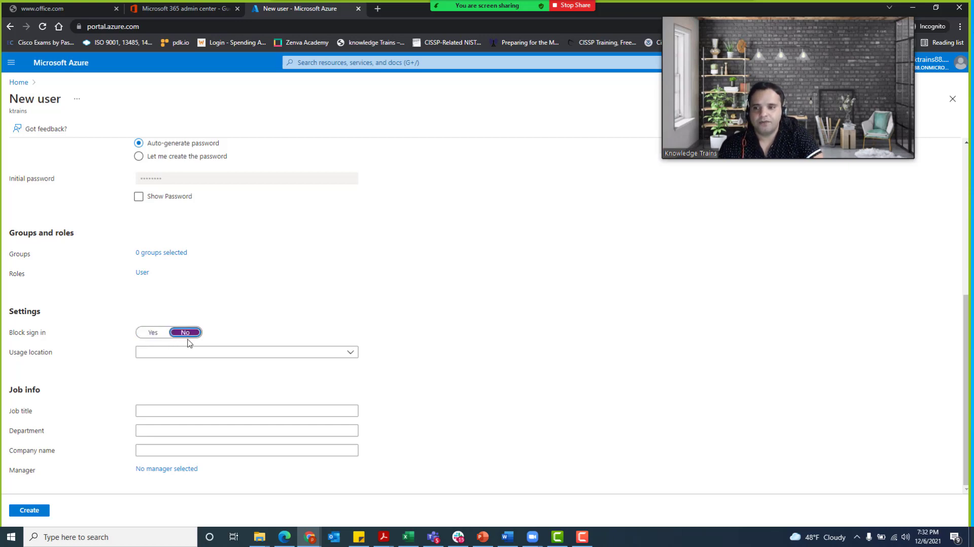
{"action": "left_click", "coordinate": [166, 357]}
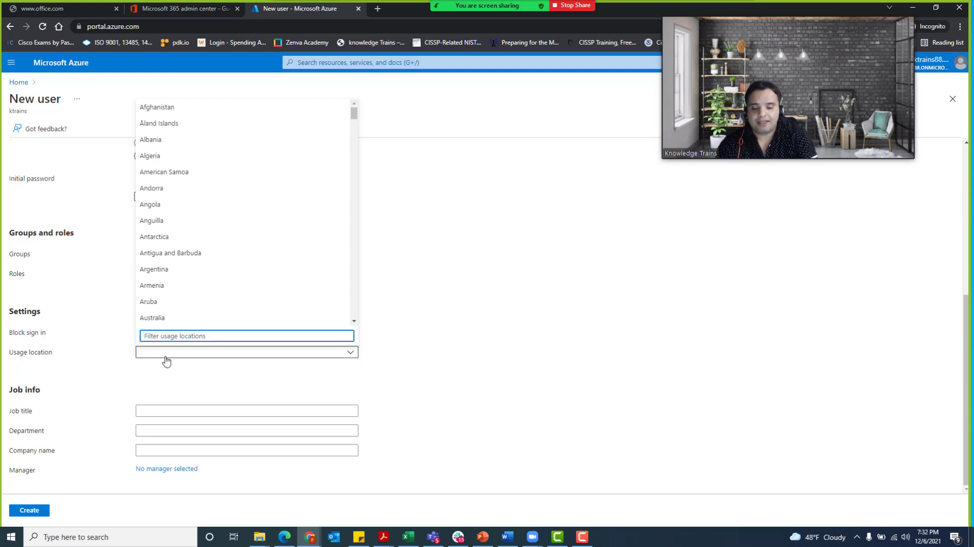
{"action": "type", "text": "united"}
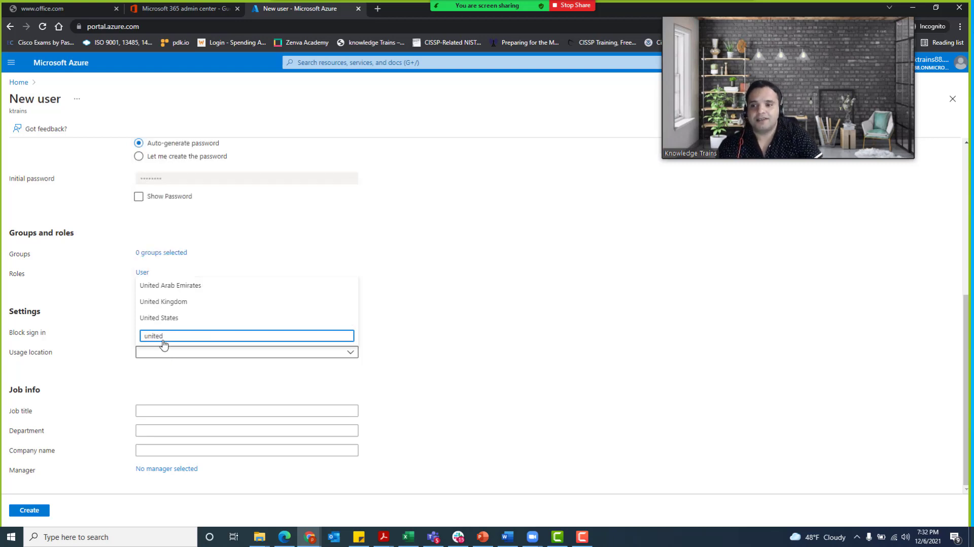
{"action": "left_click", "coordinate": [167, 318]}
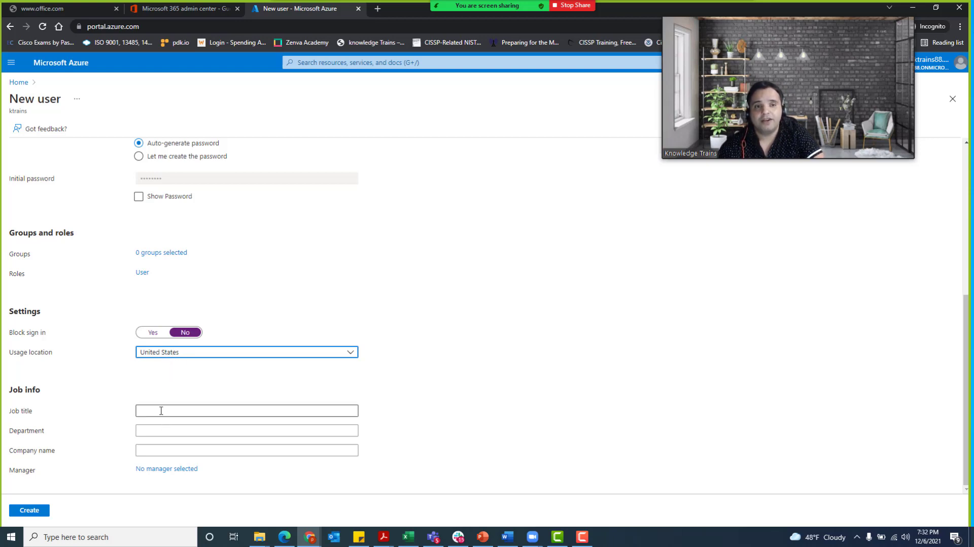
- Enter ABC Company as the company name, leaving the job title blank
{"action": "left_click", "coordinate": [160, 411]}
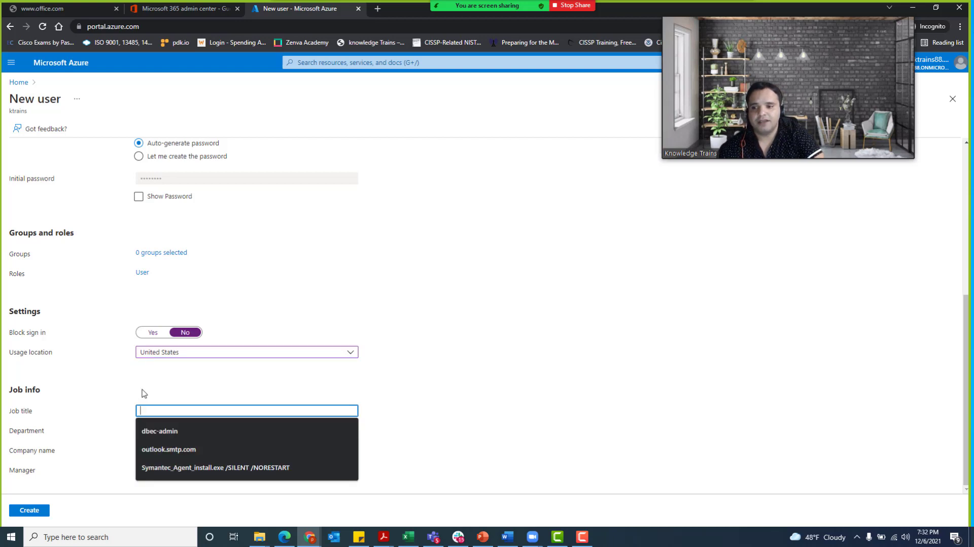
{"action": "left_click", "coordinate": [144, 394]}
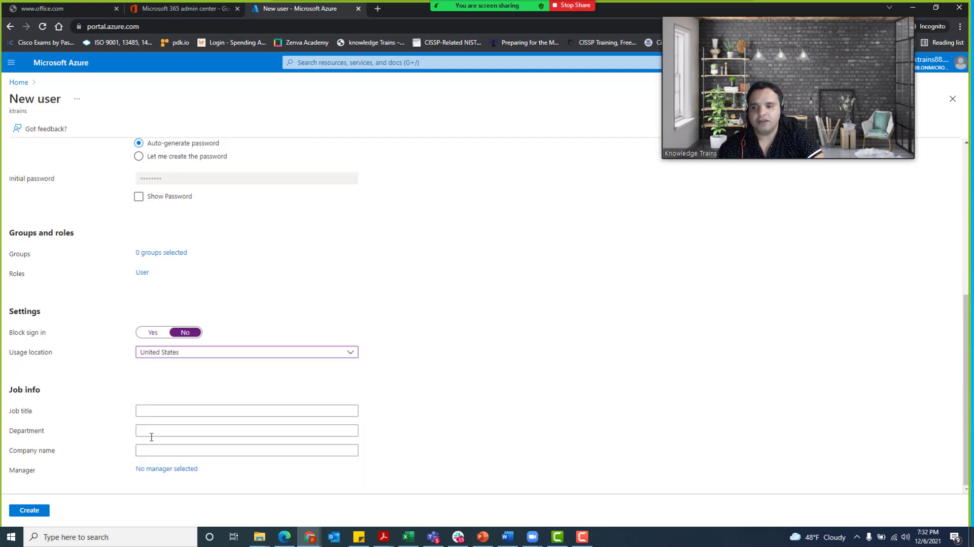
{"action": "left_click", "coordinate": [151, 452]}
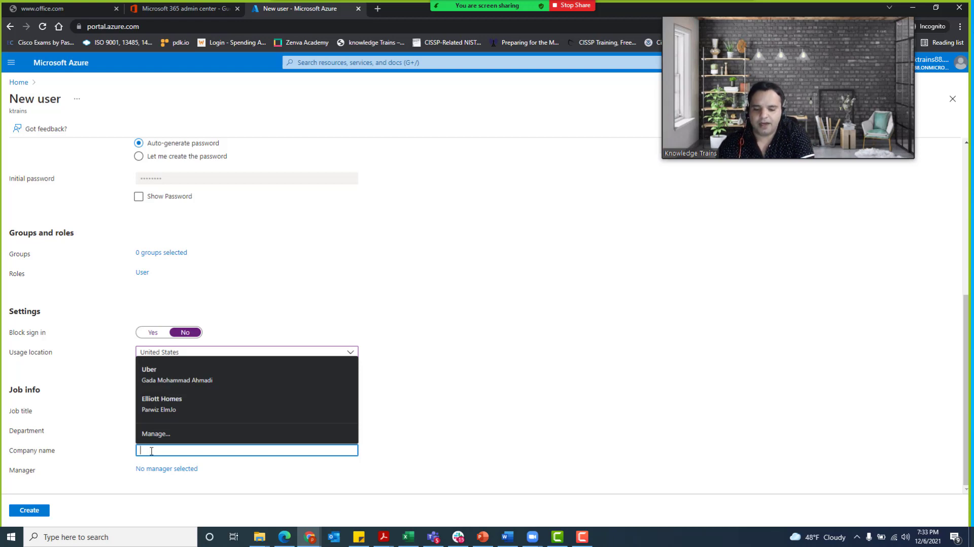
{"action": "type", "text": "ABC Comp"}
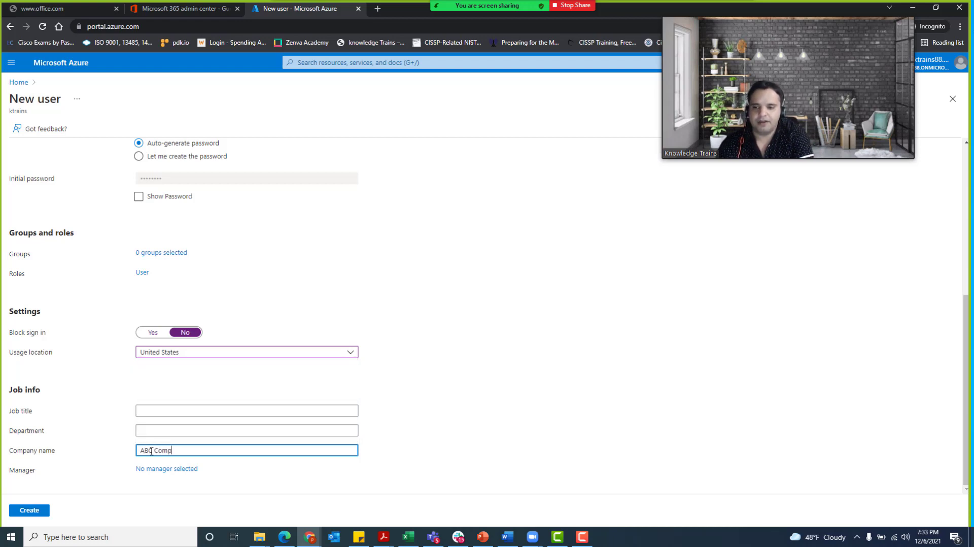
{"action": "type", "text": "any"}
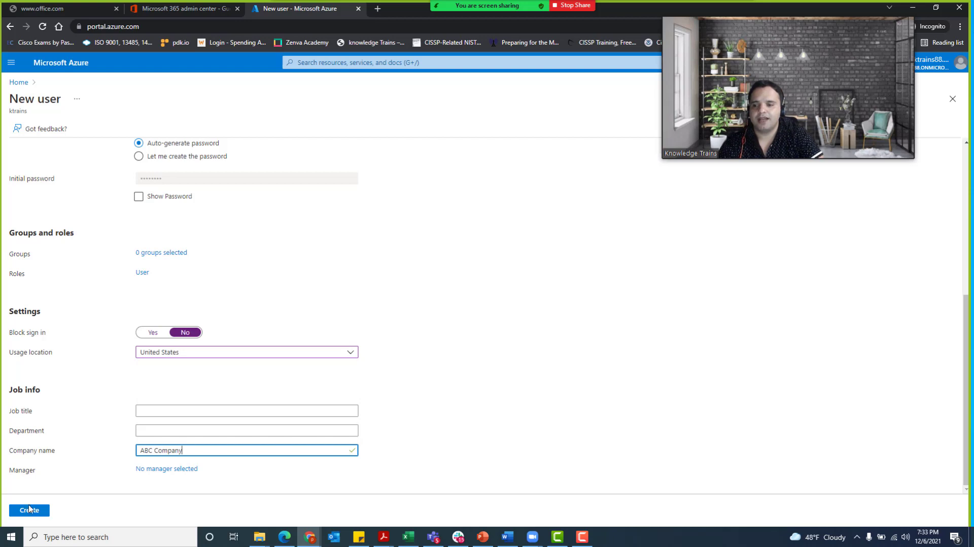
- Submit the New user form with Create and return to the Azure Home page
{"action": "left_click", "coordinate": [30, 511]}
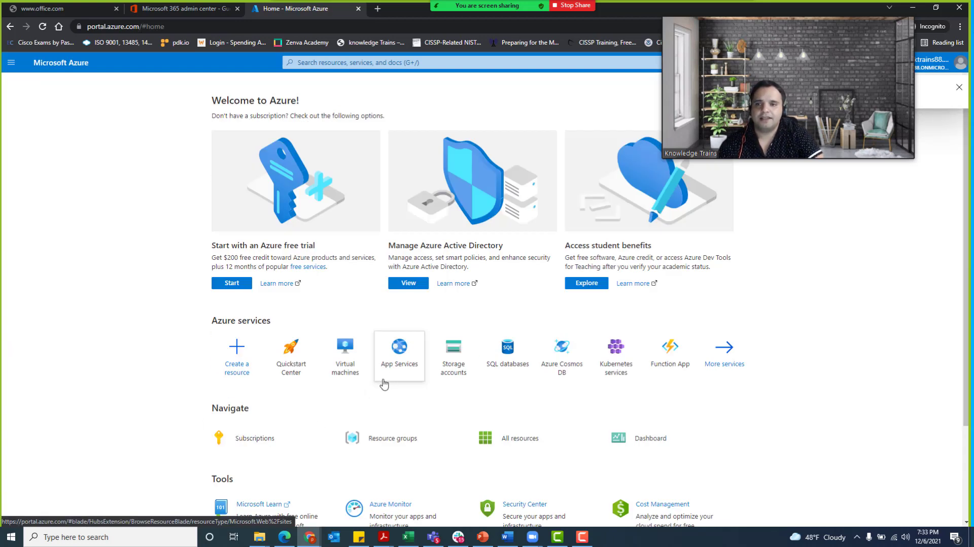
{"action": "mouse_move", "coordinate": [351, 381]}
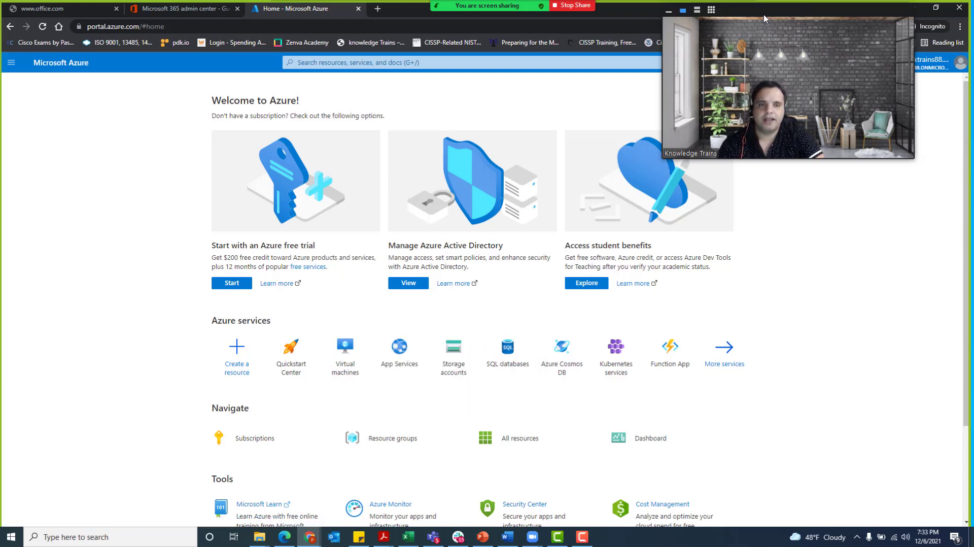
{"action": "left_click_drag", "start_coordinate": [764, 19], "coordinate": [794, 37]}
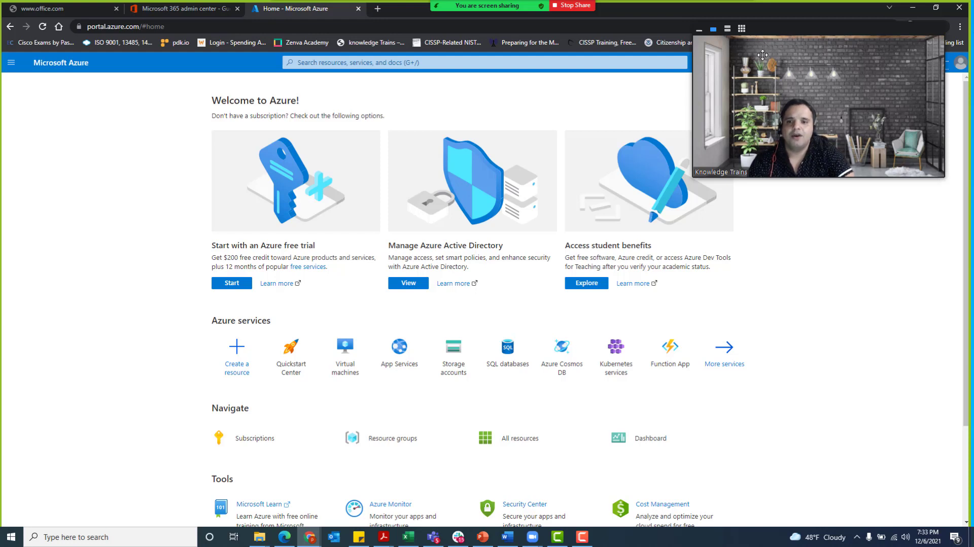
{"action": "left_click", "coordinate": [173, 10]}
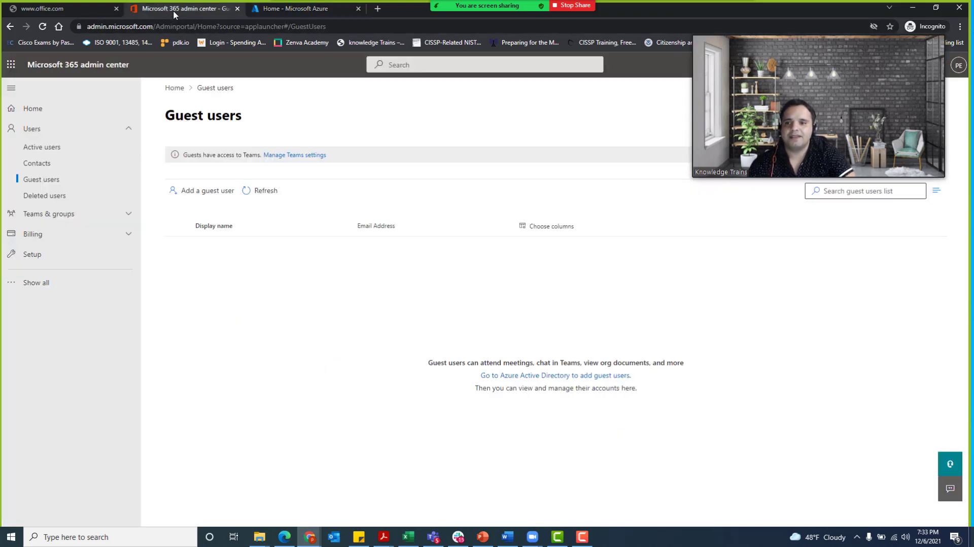
{"action": "left_click", "coordinate": [256, 195]}
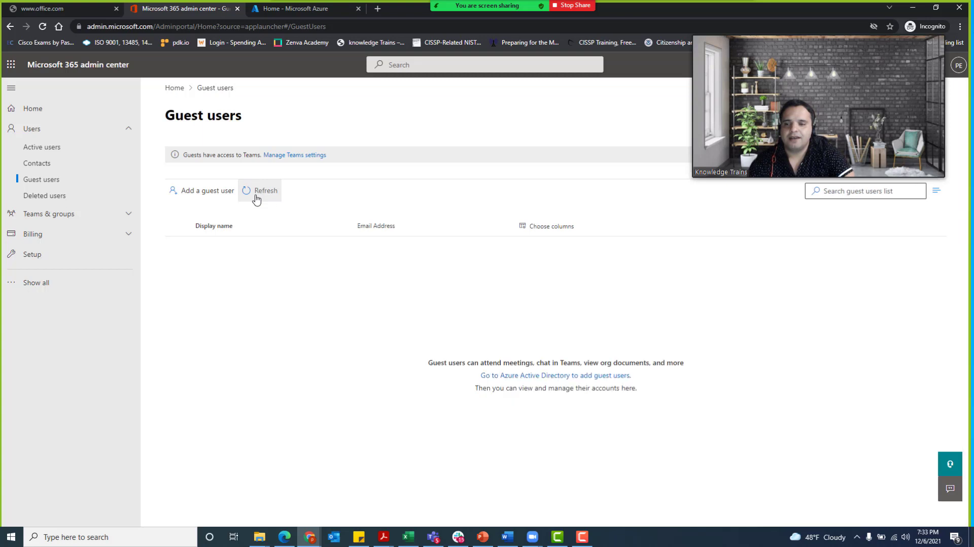
{"action": "left_click", "coordinate": [257, 197]}
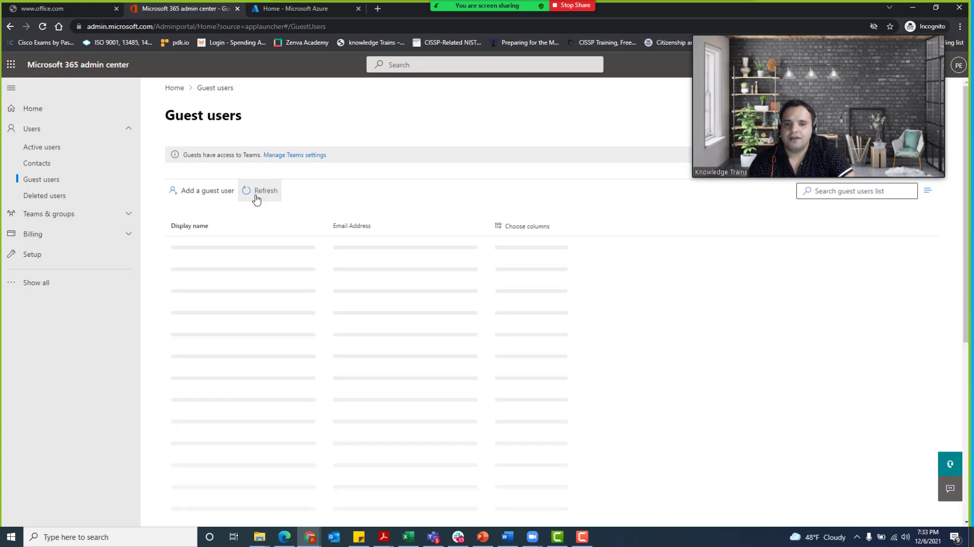
{"action": "left_click", "coordinate": [257, 196]}
{"action": "left_click", "coordinate": [256, 197]}
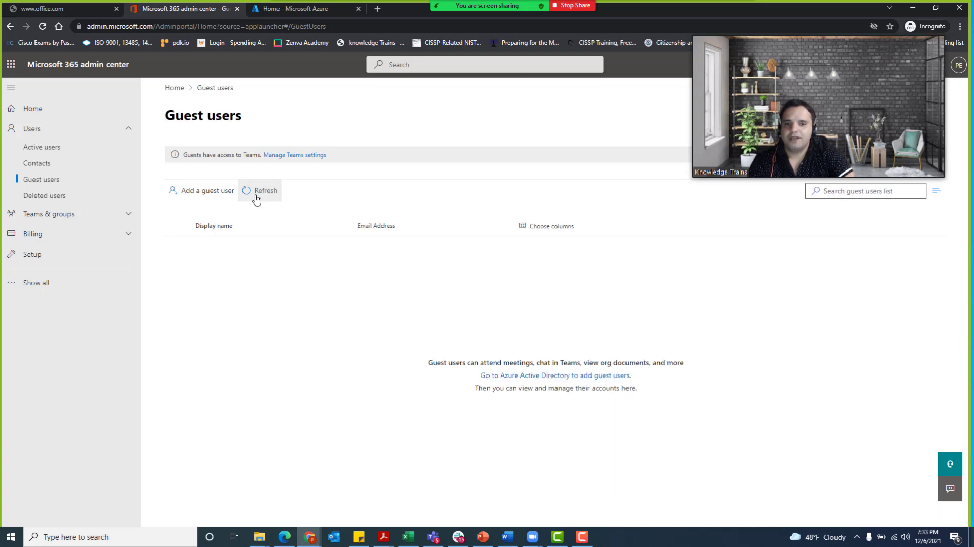
{"action": "left_click", "coordinate": [256, 197]}
{"action": "left_click", "coordinate": [256, 197]}
{"action": "left_click", "coordinate": [256, 196]}
{"action": "left_click", "coordinate": [295, 6]}
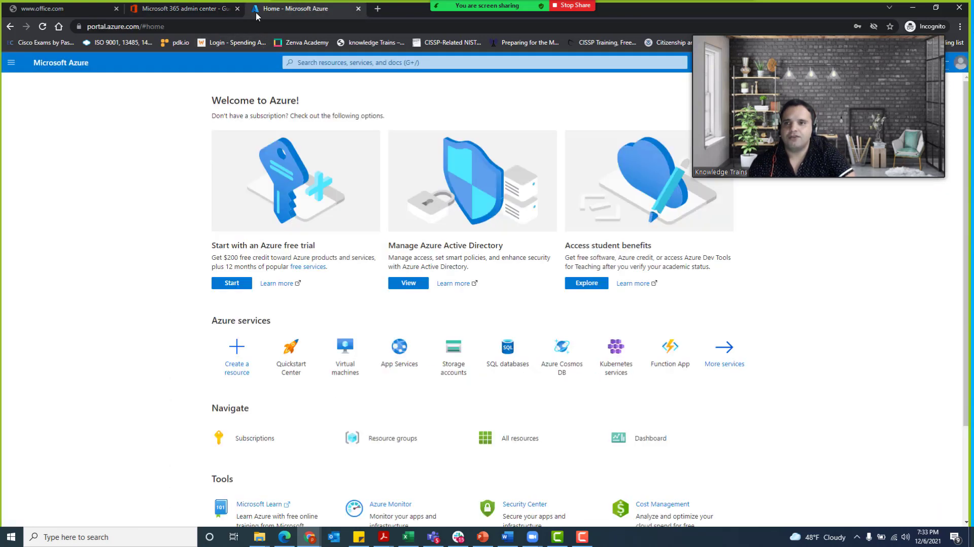
- Search the portal for 'users' and open the ktrains All users page
{"action": "left_click", "coordinate": [321, 62]}
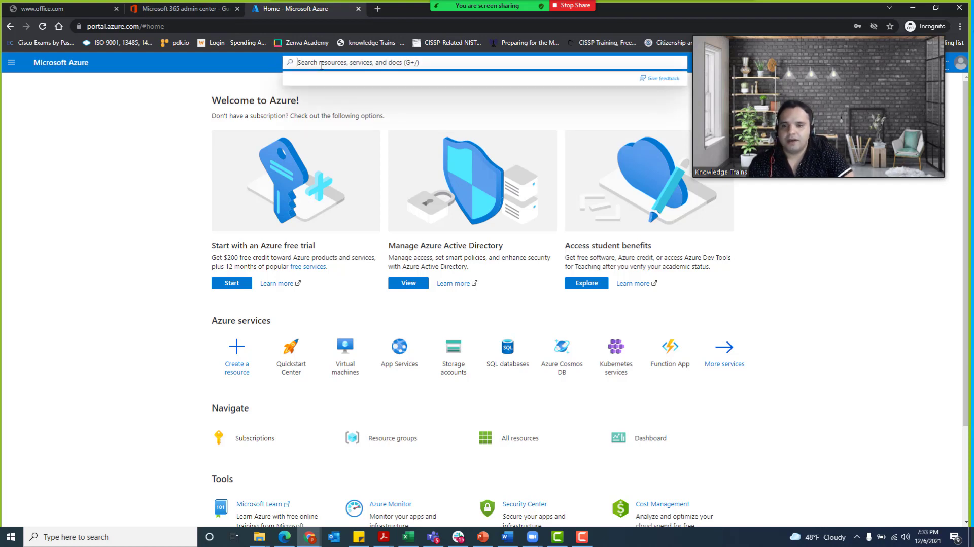
{"action": "type", "text": "users"}
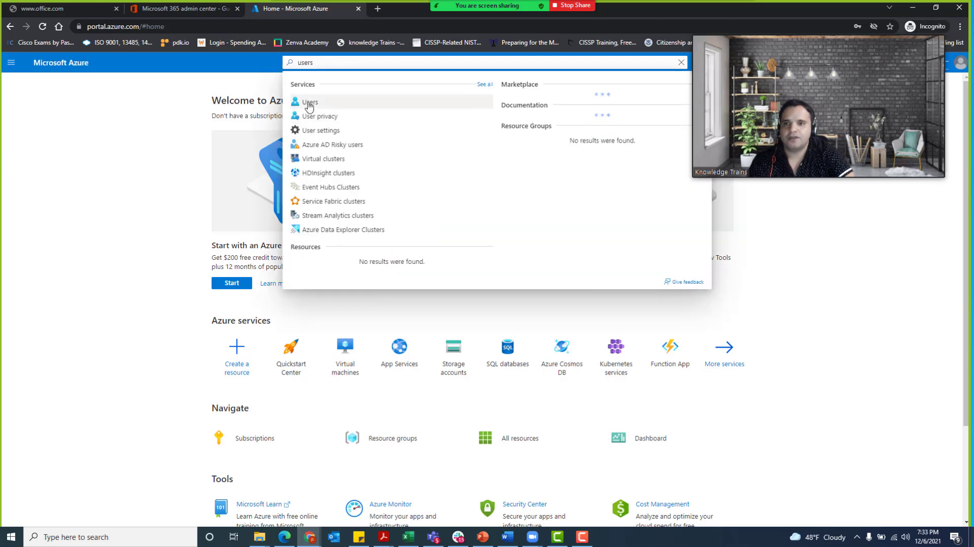
{"action": "left_click", "coordinate": [310, 105]}
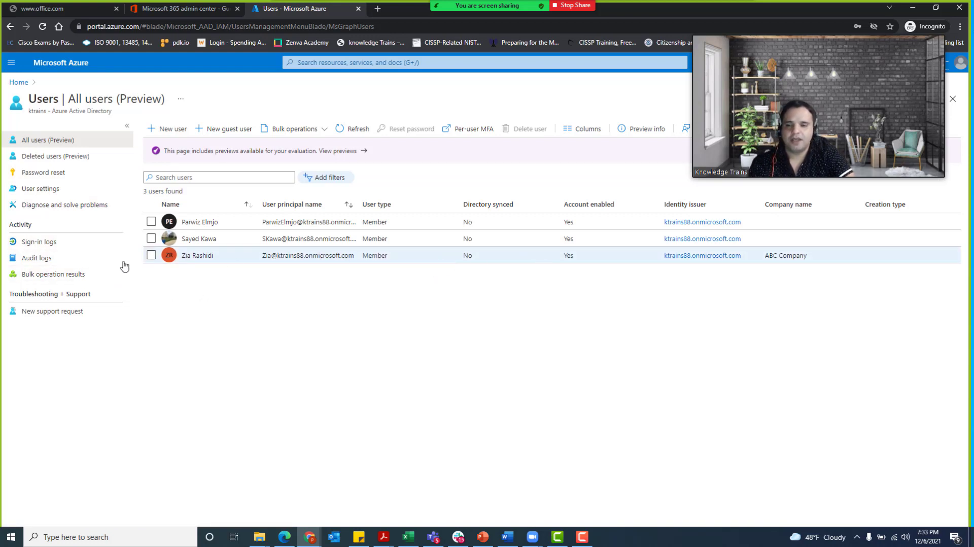
- From the new user's profile, reset the password and select the generated temporary password
{"action": "left_click", "coordinate": [199, 255]}
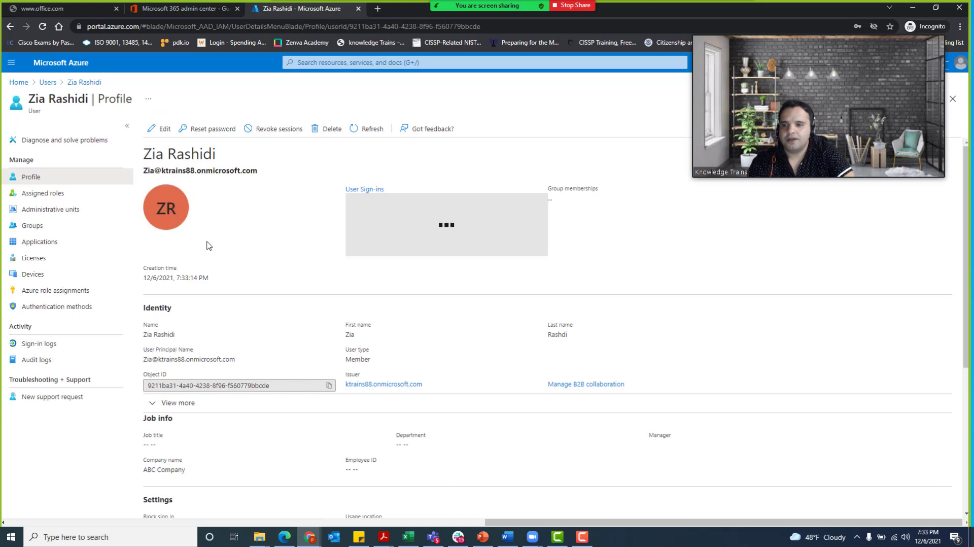
{"action": "left_click", "coordinate": [201, 133]}
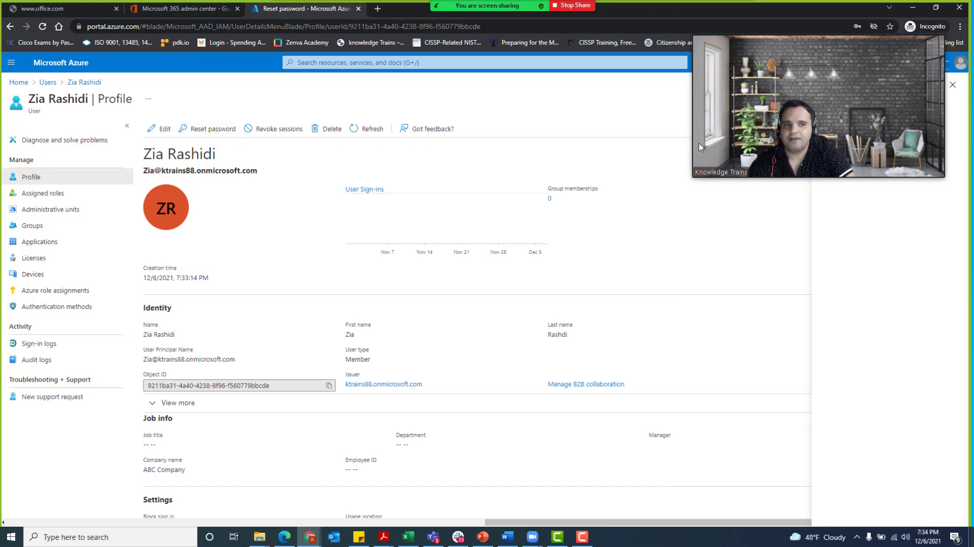
{"action": "left_click_drag", "start_coordinate": [791, 38], "coordinate": [622, 37]}
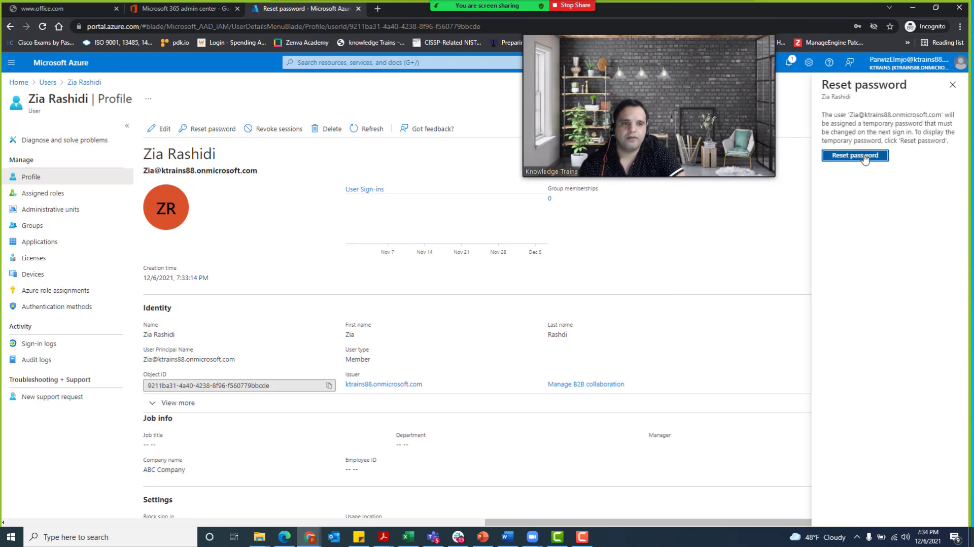
{"action": "left_click", "coordinate": [870, 162]}
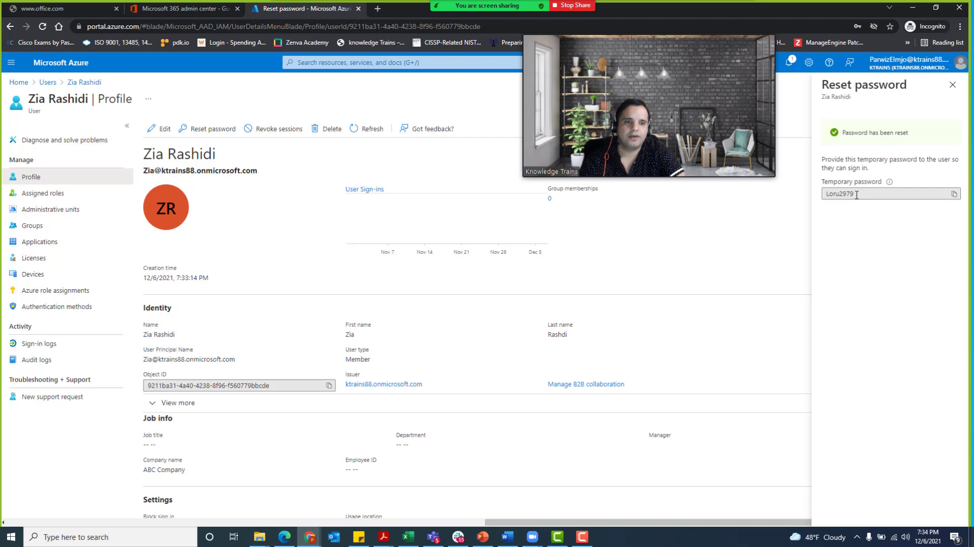
{"action": "left_click_drag", "start_coordinate": [858, 194], "coordinate": [818, 198]}
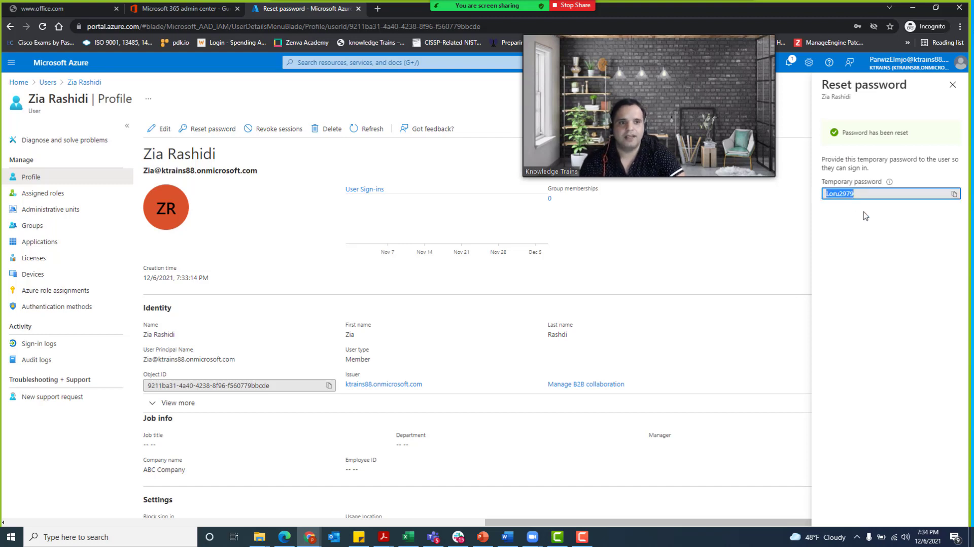
{"action": "left_click", "coordinate": [934, 97]}
{"action": "left_click", "coordinate": [953, 85]}
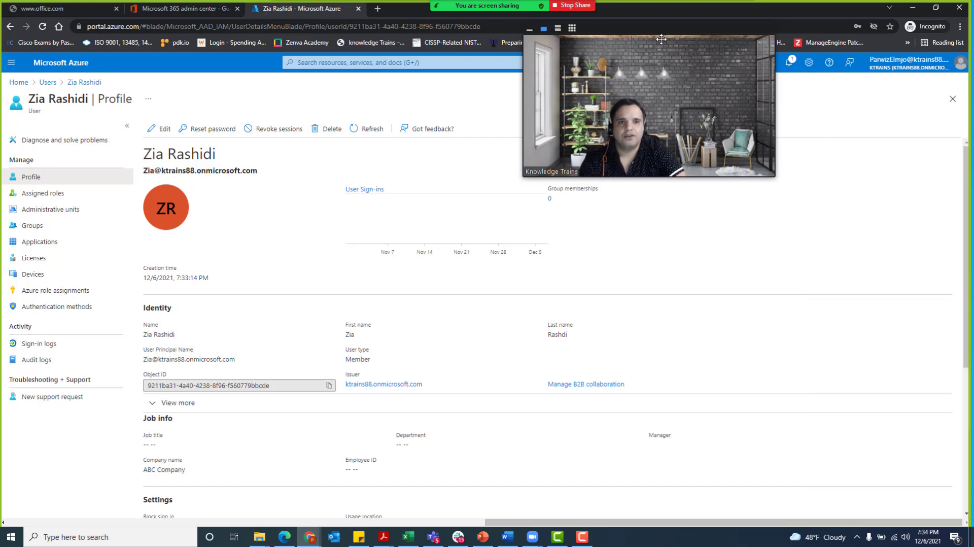
{"action": "left_click_drag", "start_coordinate": [630, 36], "coordinate": [790, 60]}
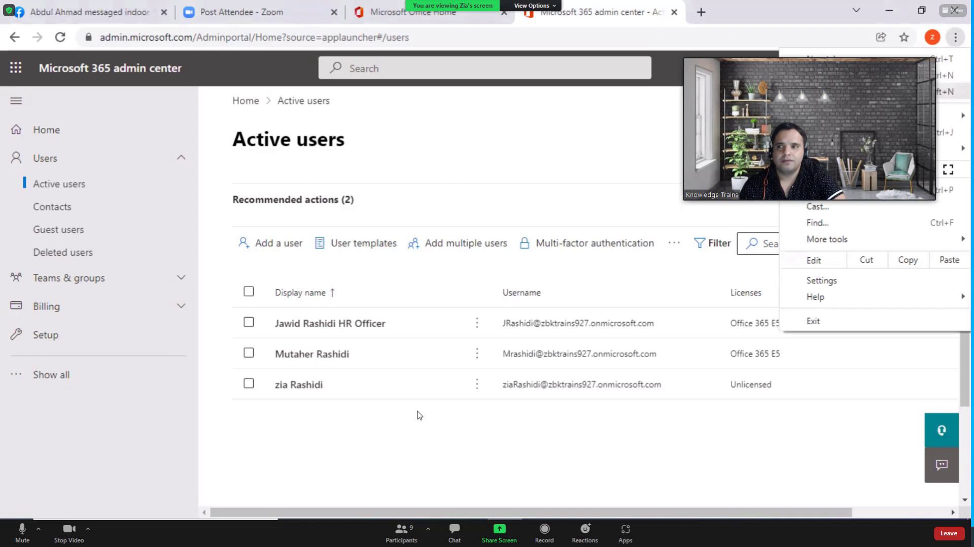
{"action": "key", "text": "ctrl+shift+n"}
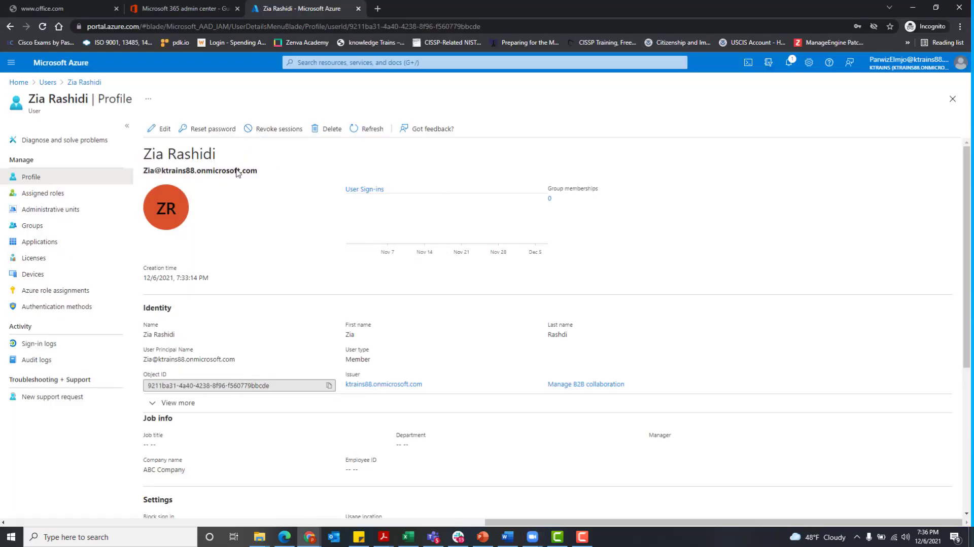
- Select the new user's user principal name under their name on the Profile page
{"action": "left_click_drag", "start_coordinate": [259, 171], "coordinate": [143, 170]}
{"action": "key", "text": "ctrl+c"}
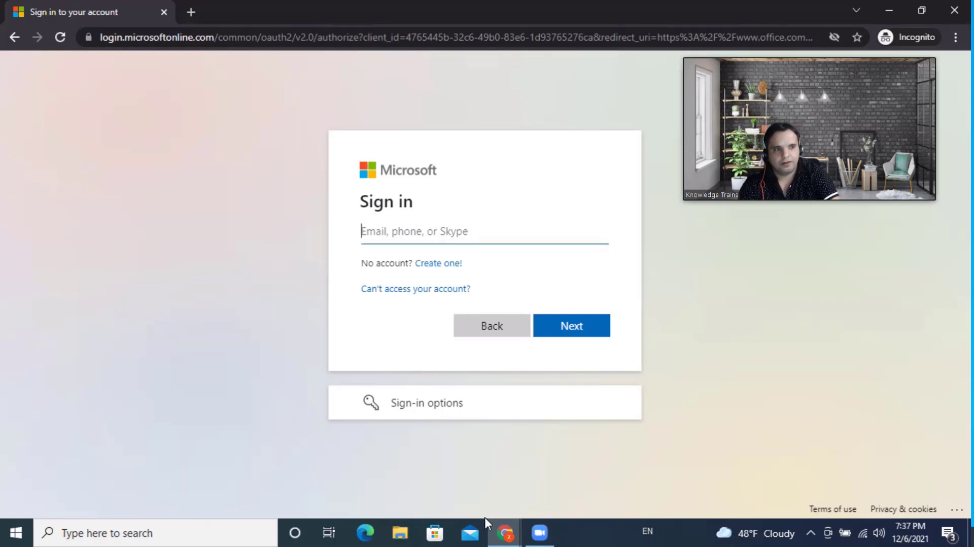
- Cycle through the open windows to bring the Incognito sign-in window to the front
{"action": "left_click", "coordinate": [505, 532]}
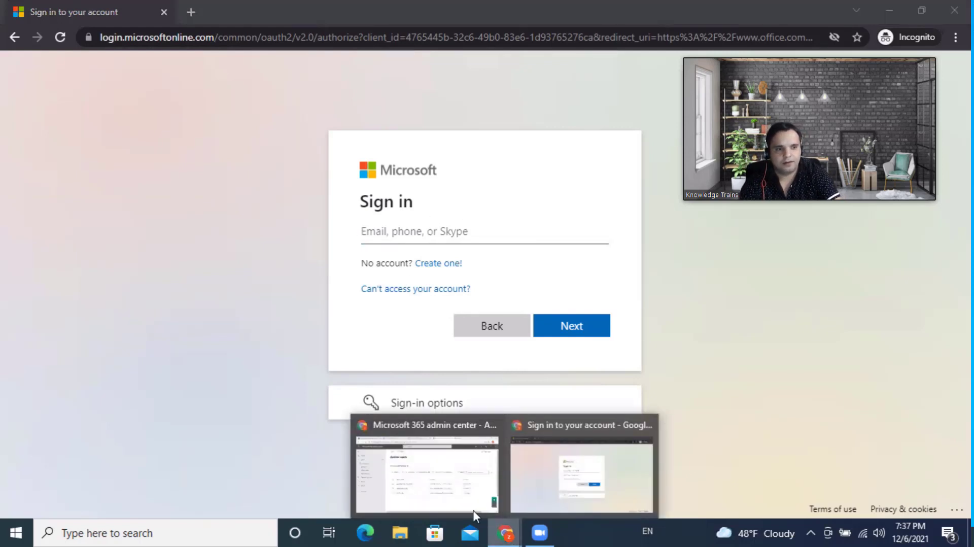
{"action": "left_click", "coordinate": [435, 492]}
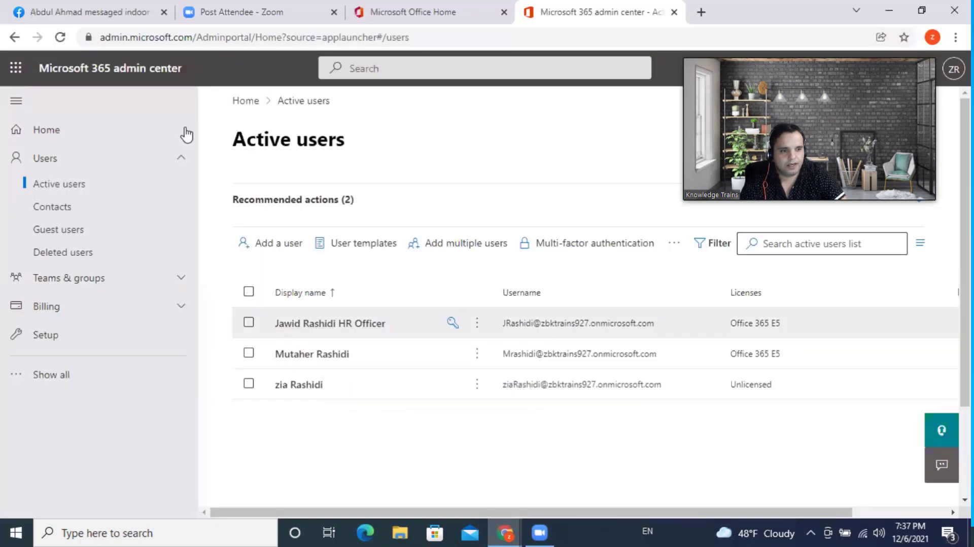
{"action": "left_click", "coordinate": [109, 9]}
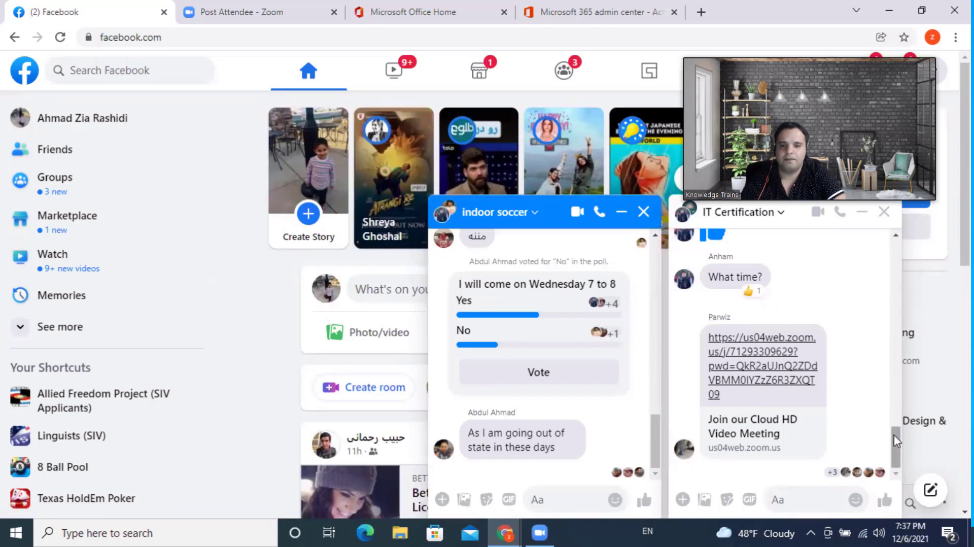
{"action": "left_click", "coordinate": [896, 472]}
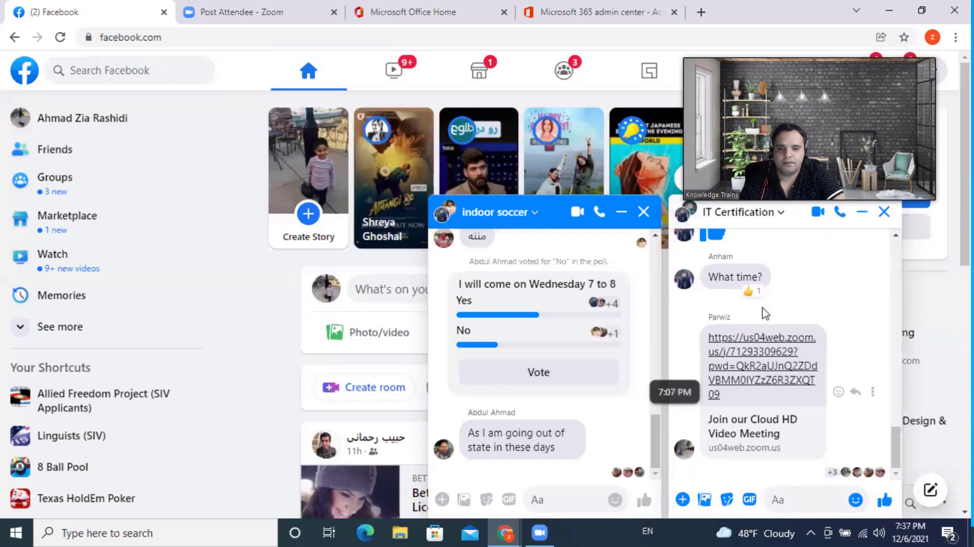
{"action": "mouse_move", "coordinate": [897, 459]}
{"action": "left_mouse_down"}
{"action": "mouse_move", "coordinate": [895, 355]}
{"action": "mouse_move", "coordinate": [894, 468]}
{"action": "left_mouse_up"}
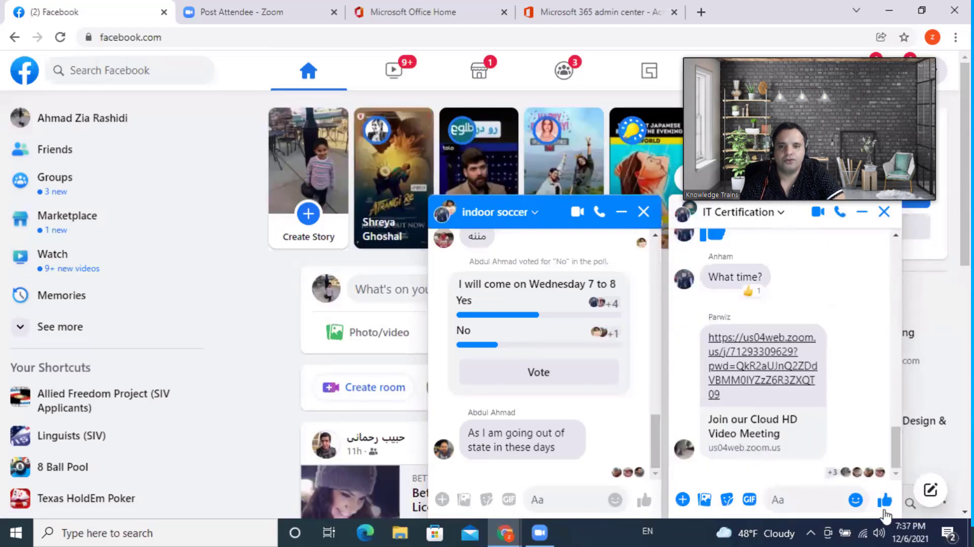
{"action": "left_click", "coordinate": [534, 540]}
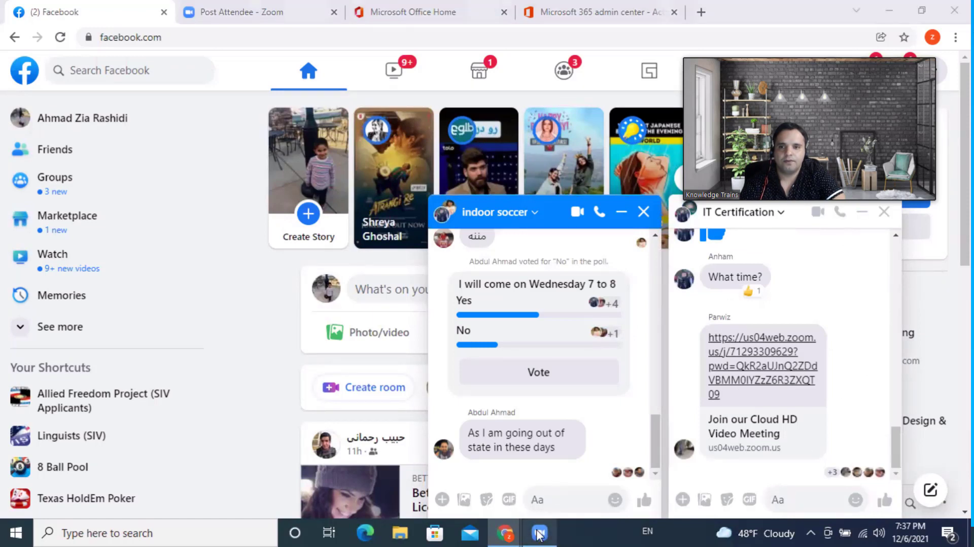
{"action": "mouse_move", "coordinate": [503, 534]}
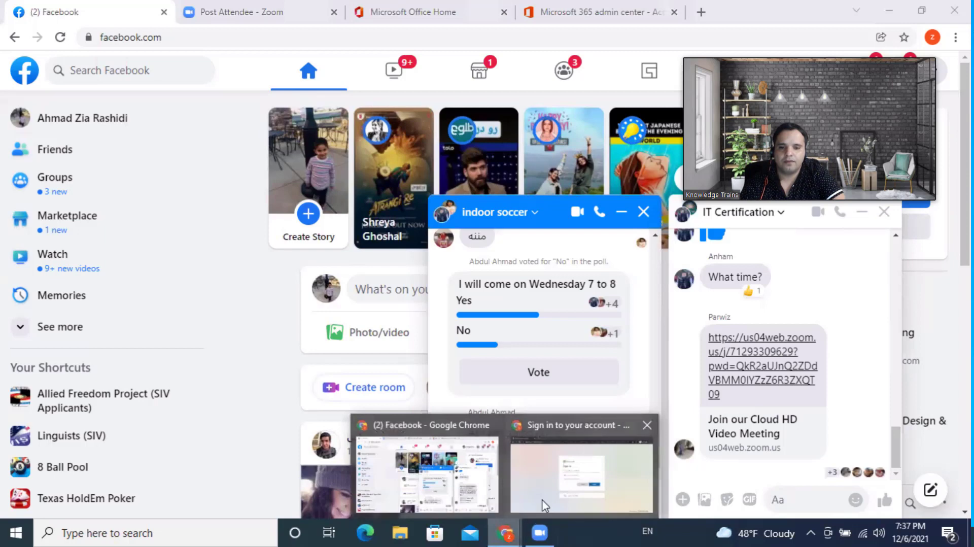
{"action": "left_click", "coordinate": [548, 504]}
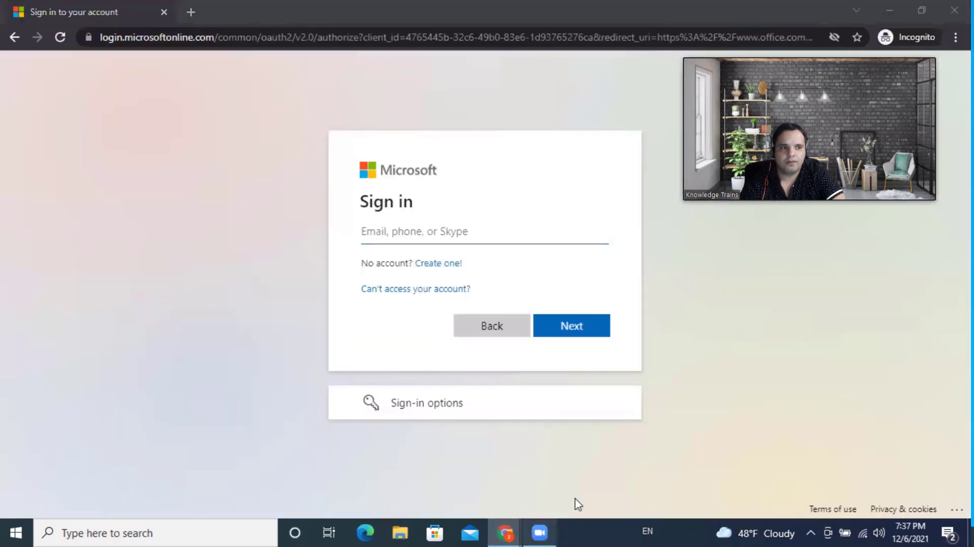
{"action": "left_click", "coordinate": [491, 70]}
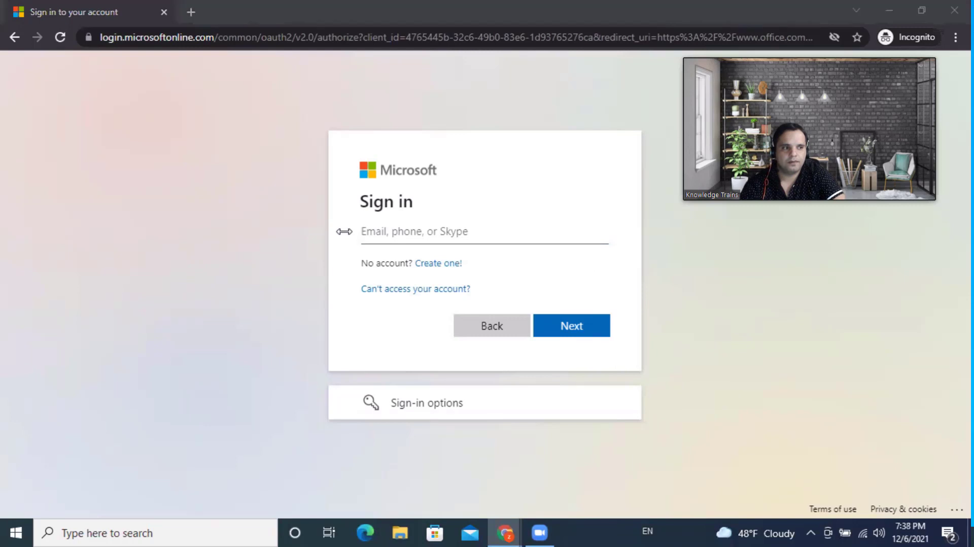
- Sign in with the pasted user principal name and the temporary password
{"action": "left_click", "coordinate": [355, 229]}
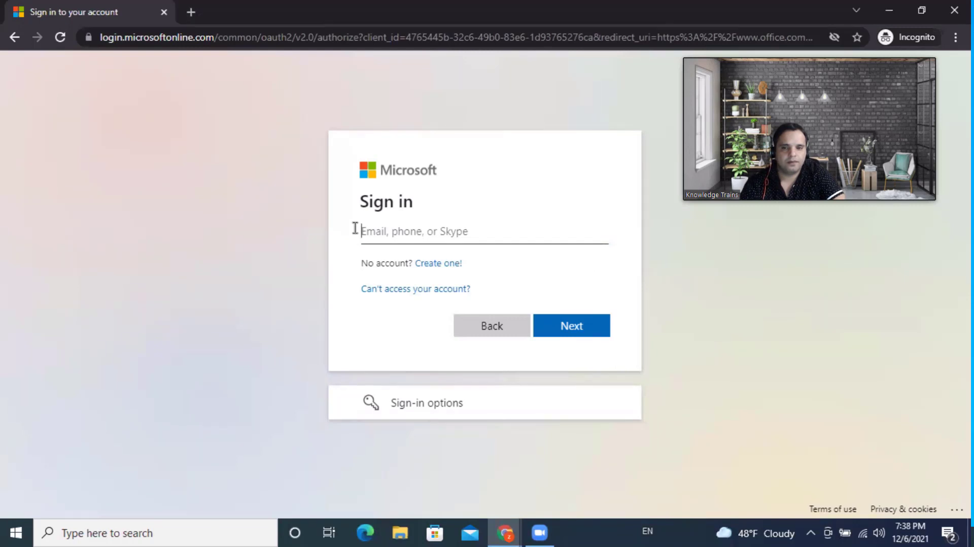
{"action": "key", "text": "ctrl+v"}
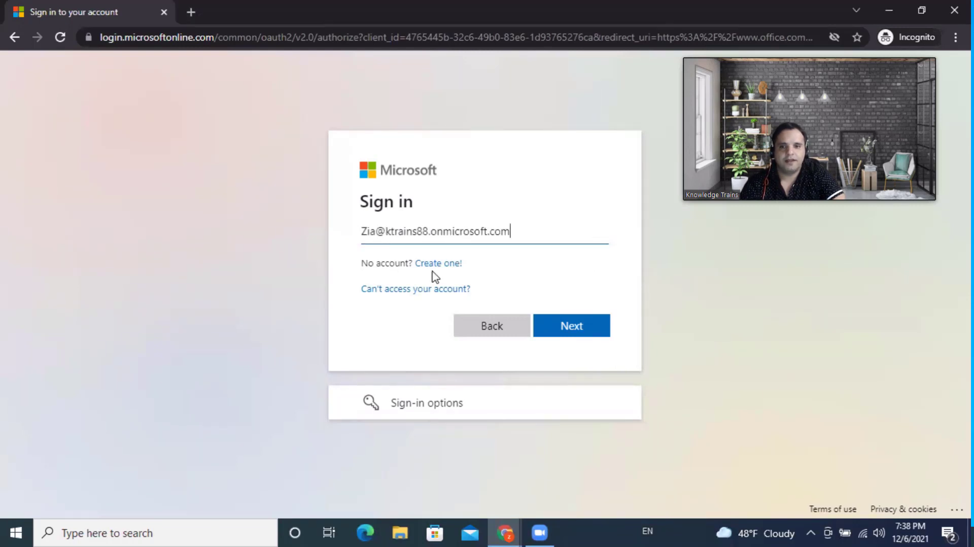
{"action": "left_click", "coordinate": [553, 318]}
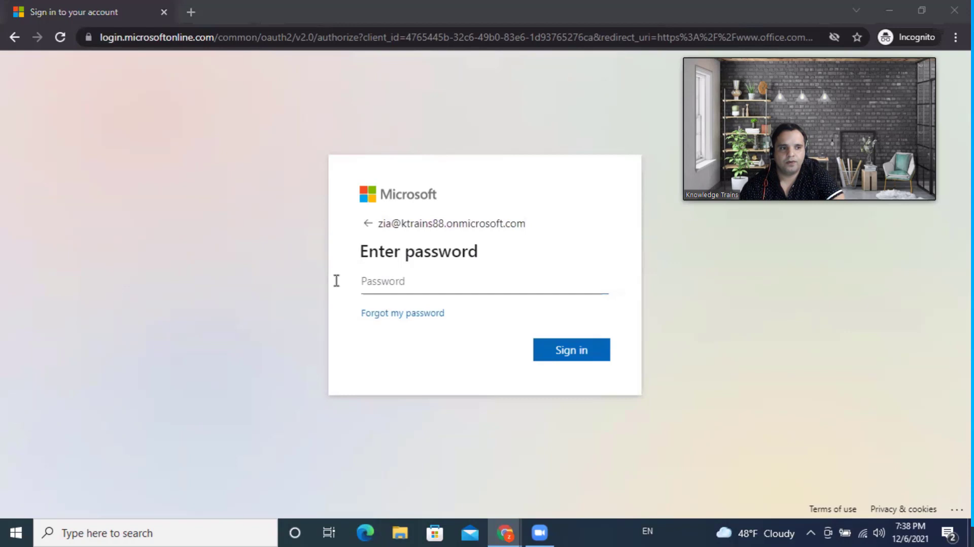
{"action": "left_click", "coordinate": [380, 283]}
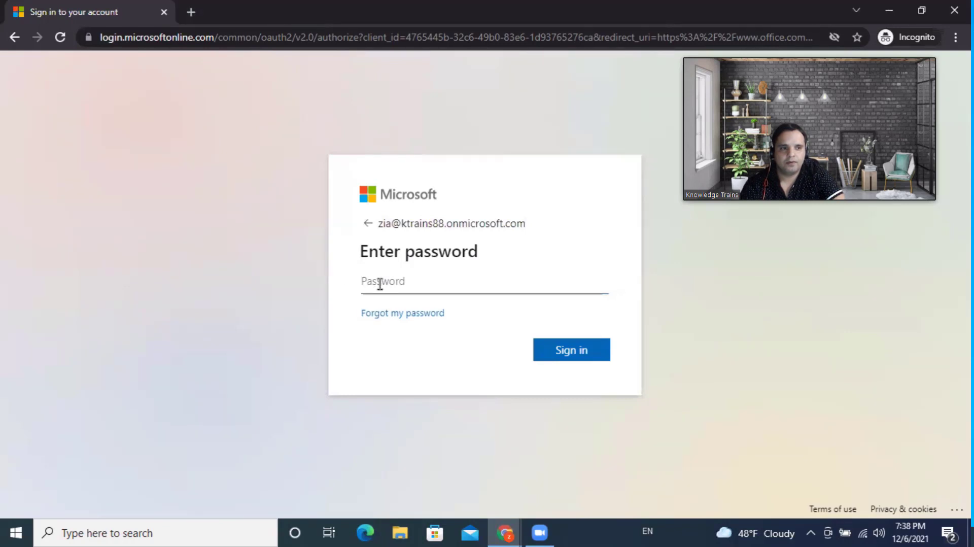
{"action": "type", "text": "********"}
{"action": "left_click", "coordinate": [568, 357]}
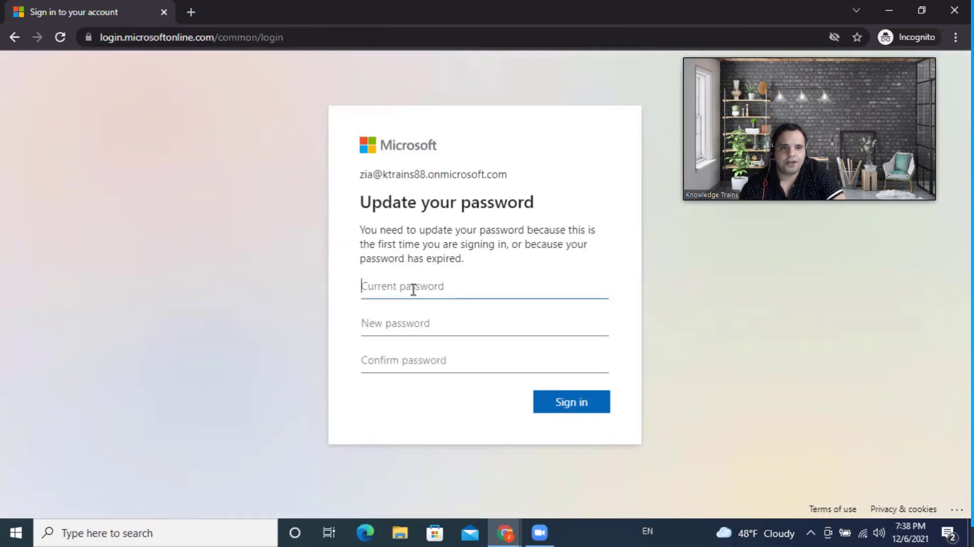
- Enter the temporary password, then type and confirm a new password and submit
{"action": "type", "text": "********"}
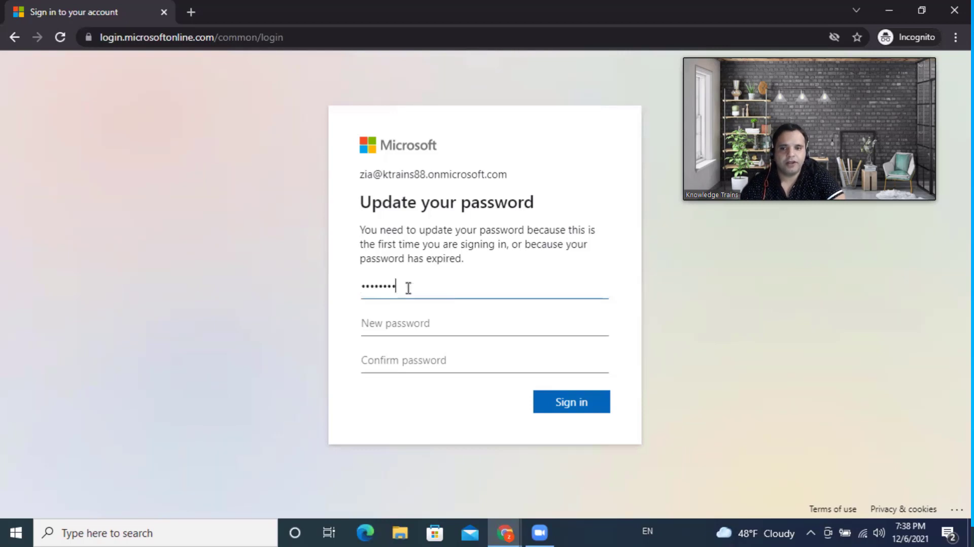
{"action": "left_click", "coordinate": [398, 324]}
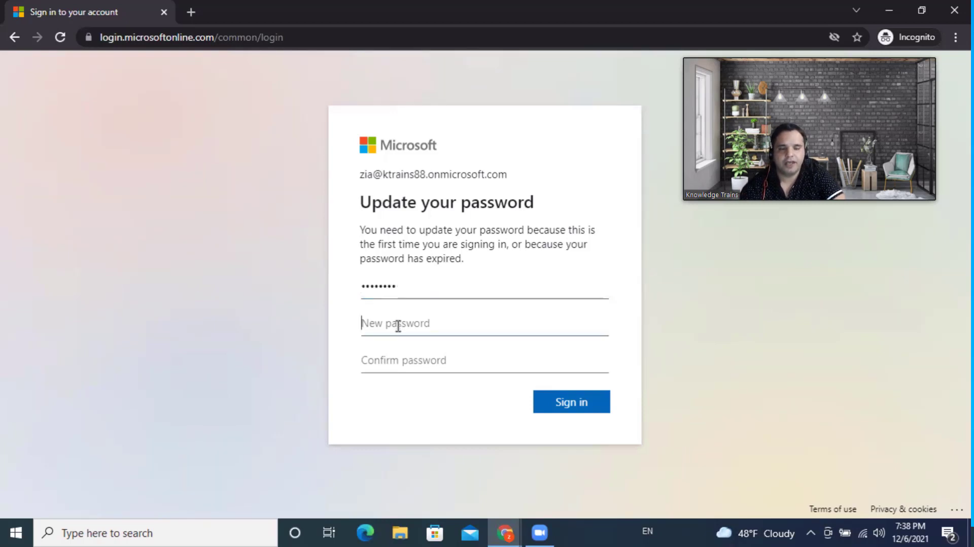
{"action": "type", "text": "*****"}
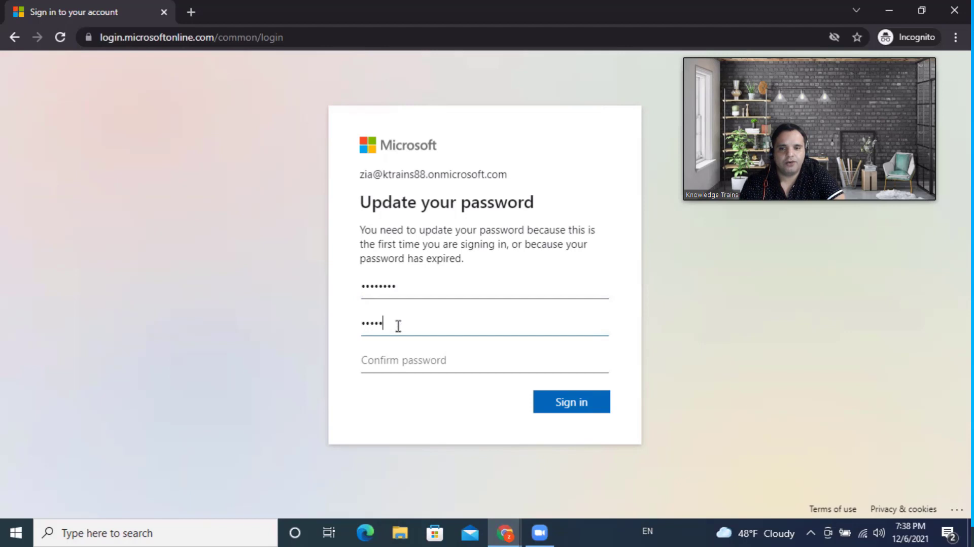
{"action": "type", "text": "****"}
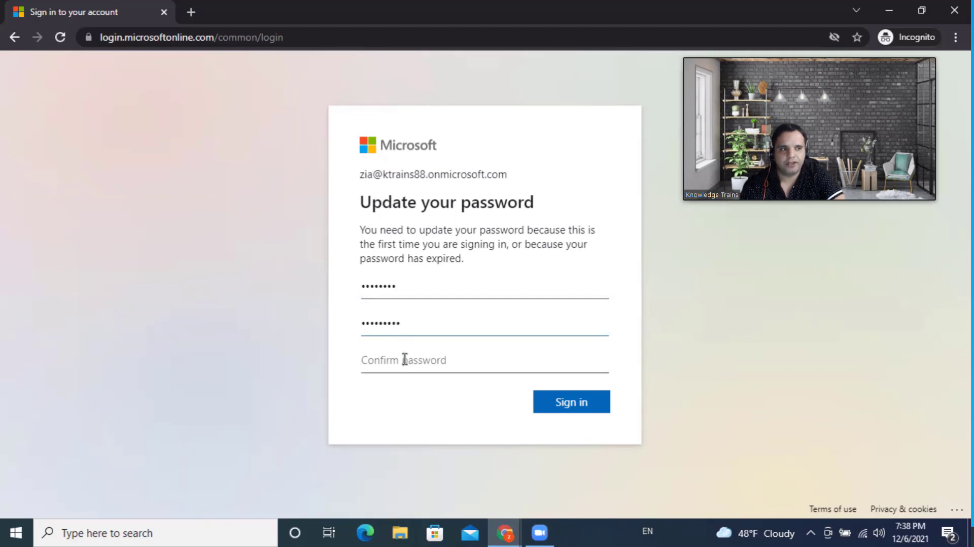
{"action": "type", "text": "****"}
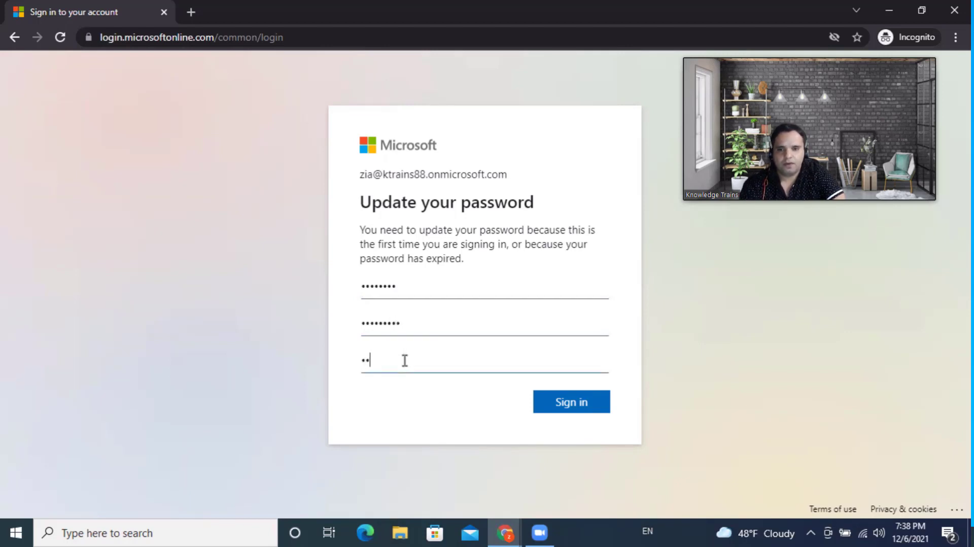
{"action": "type", "text": "*****"}
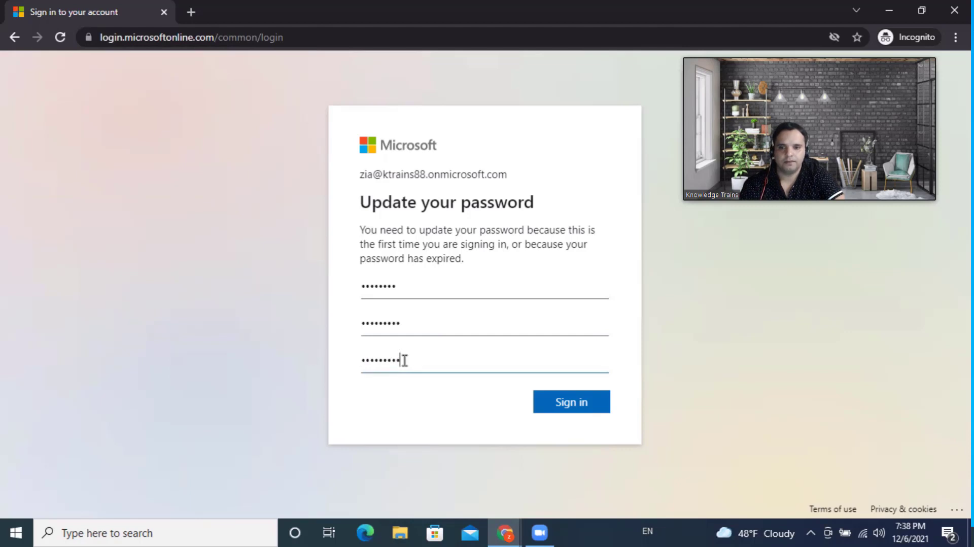
{"action": "left_click", "coordinate": [548, 403]}
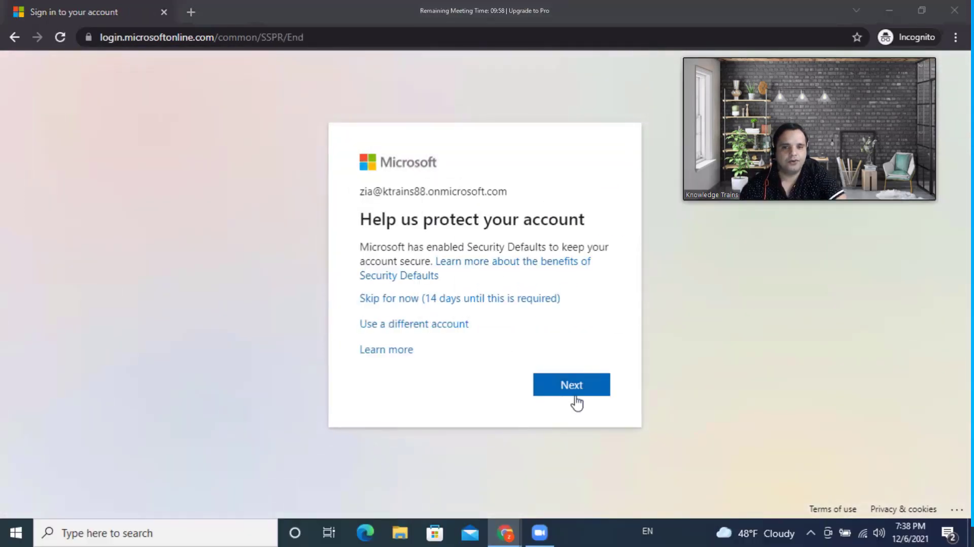
- Skip the security setup, answer No to staying signed in, and show all apps
{"action": "left_click", "coordinate": [518, 300]}
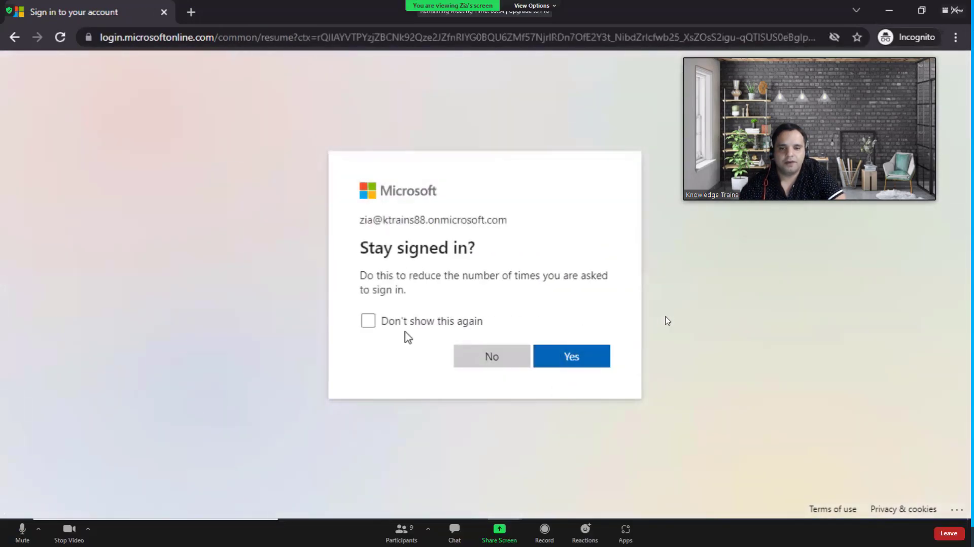
{"action": "left_click", "coordinate": [491, 358]}
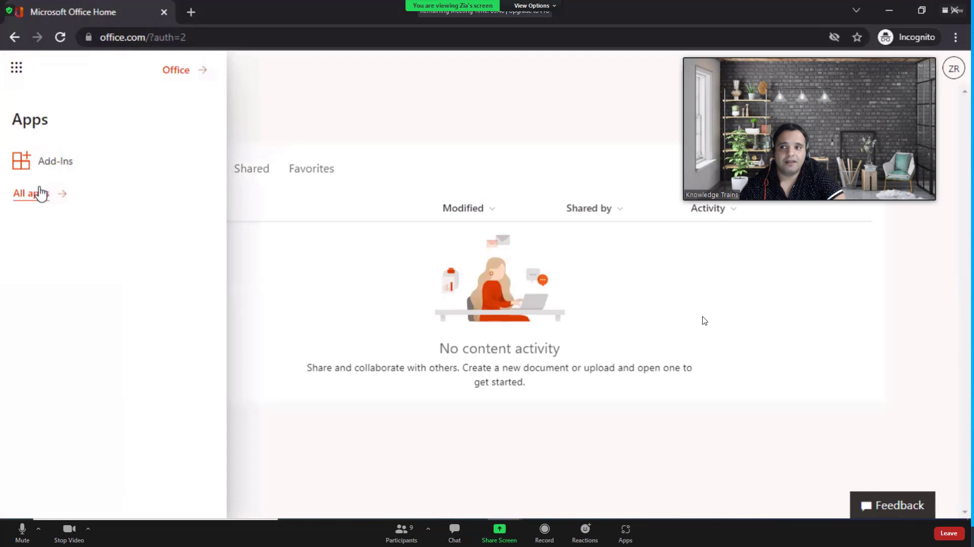
{"action": "left_click", "coordinate": [36, 193]}
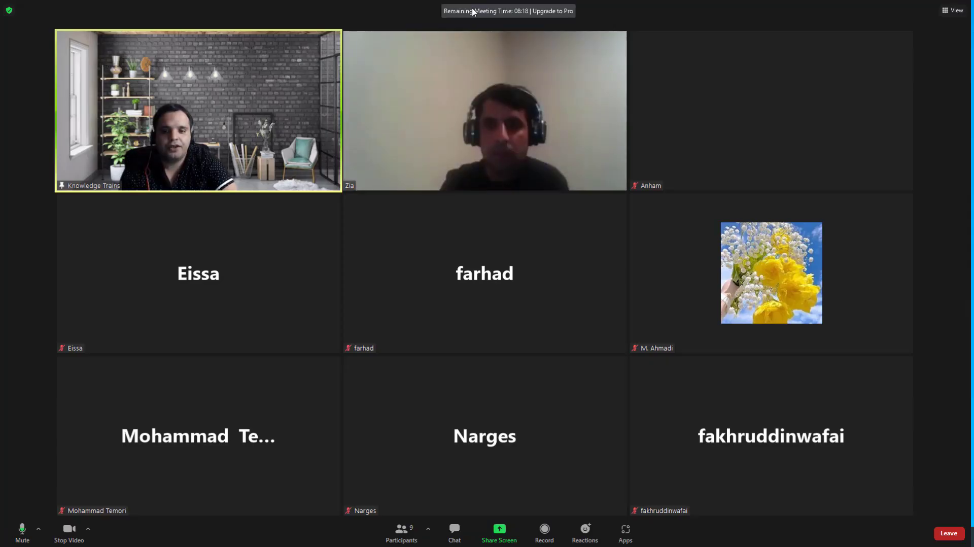
- Try sharing the screen in Zoom and dismiss the host-disabled sharing notice
{"action": "left_click", "coordinate": [497, 532]}
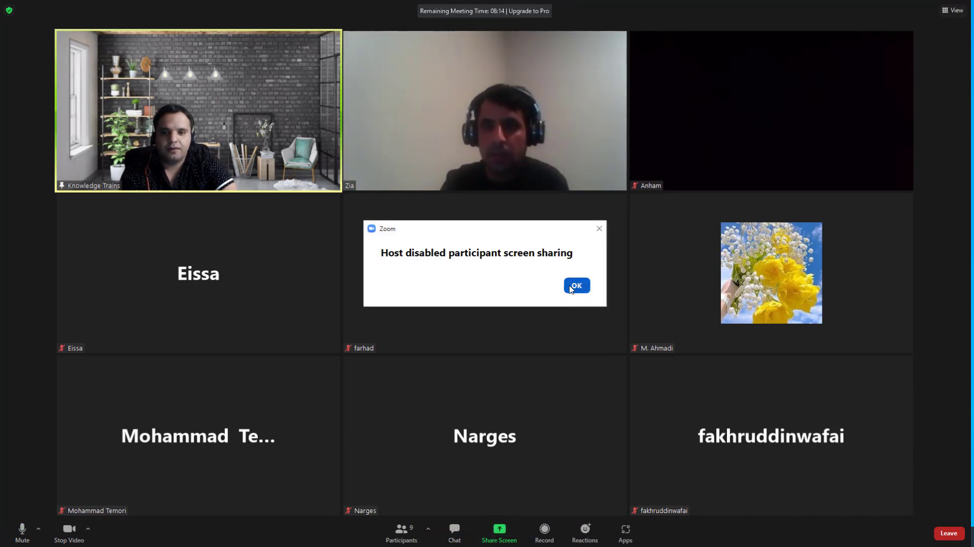
{"action": "left_click", "coordinate": [571, 287]}
{"action": "left_click", "coordinate": [500, 530]}
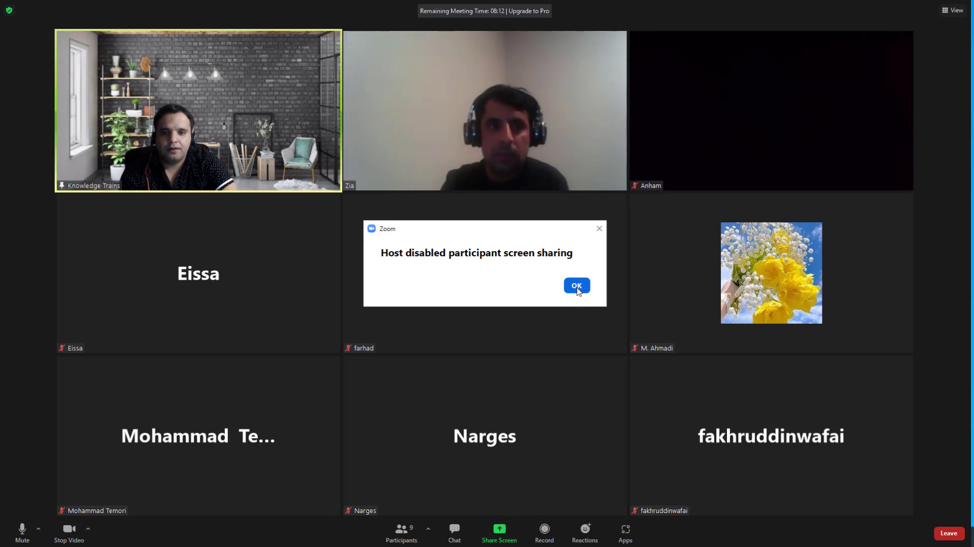
{"action": "left_click", "coordinate": [599, 228]}
- Open and close the presenter video's options menu twice
{"action": "left_click", "coordinate": [333, 39]}
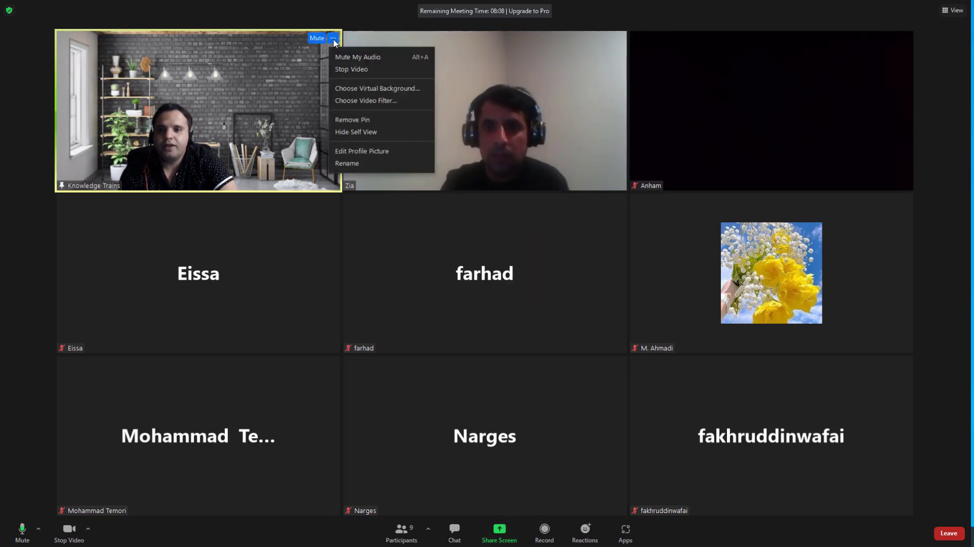
{"action": "left_click", "coordinate": [271, 122]}
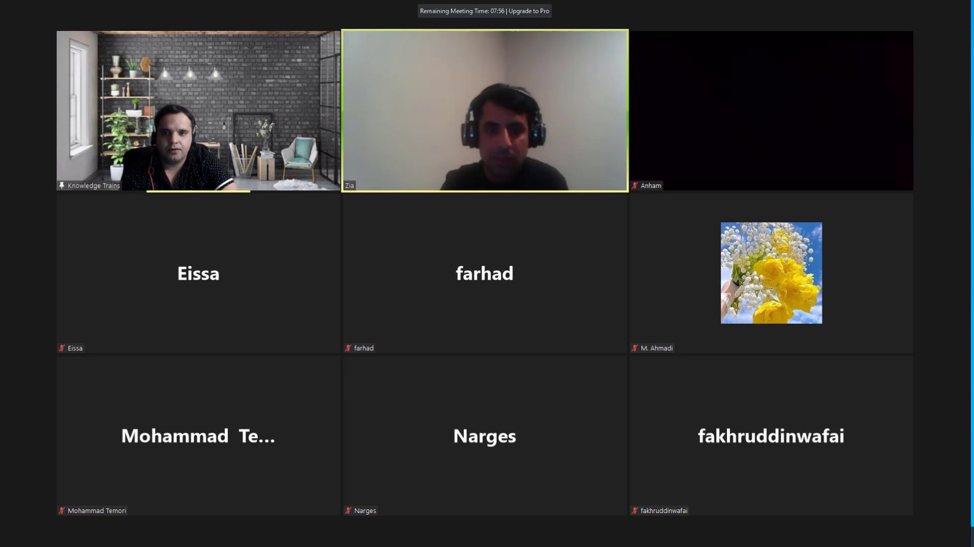
{"action": "left_click", "coordinate": [333, 38]}
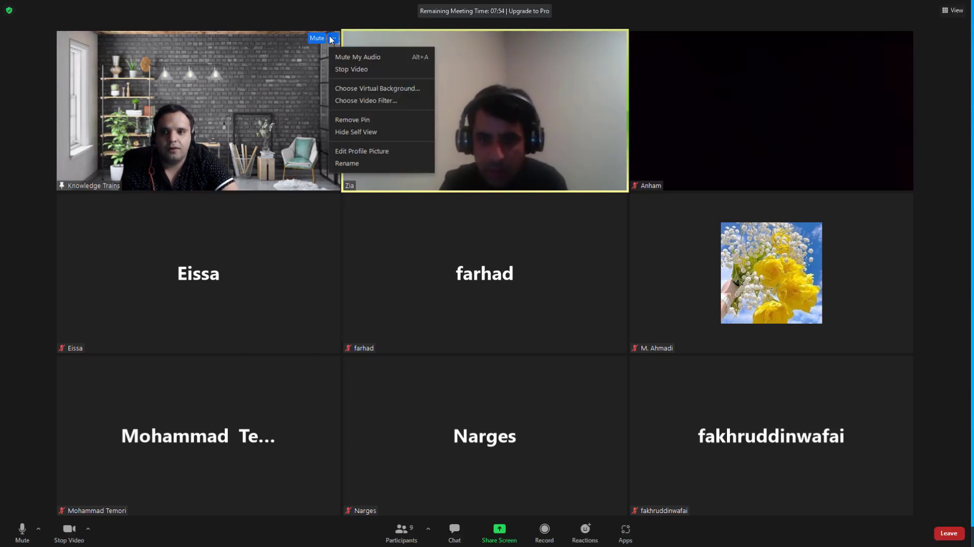
{"action": "left_click", "coordinate": [308, 122]}
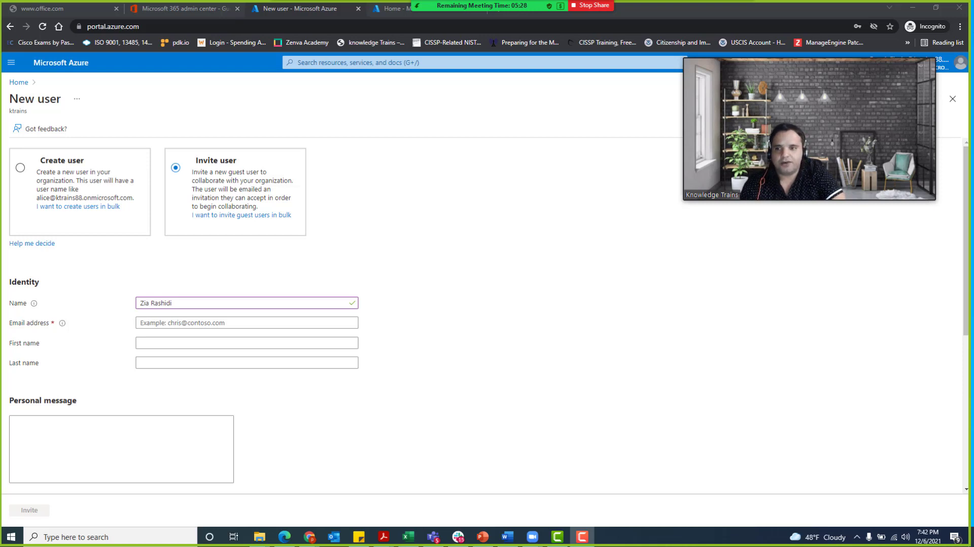
- Enter the guest's suggested e-mail, first and last name, fix a typo, and send the invitation
{"action": "left_click", "coordinate": [143, 327]}
{"action": "left_click", "coordinate": [295, 345]}
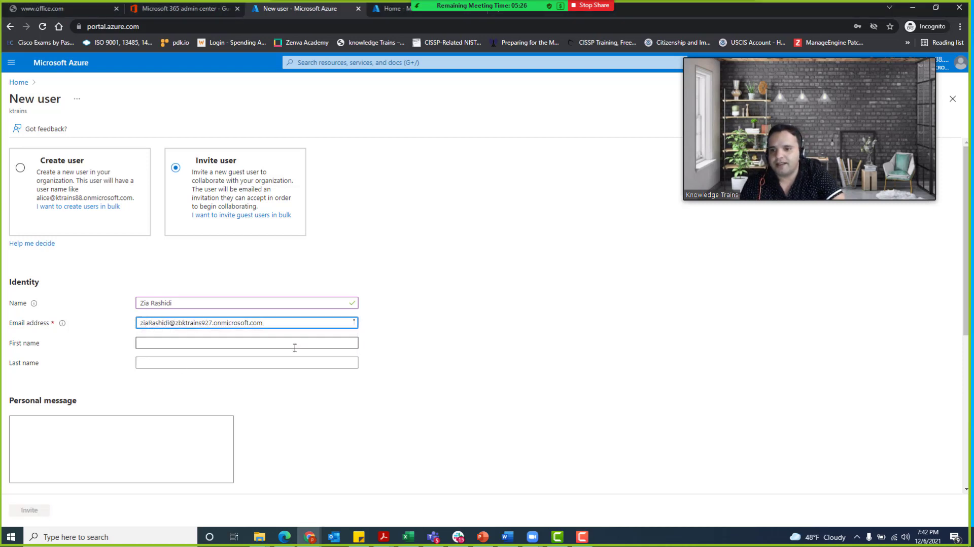
{"action": "left_click", "coordinate": [152, 345]}
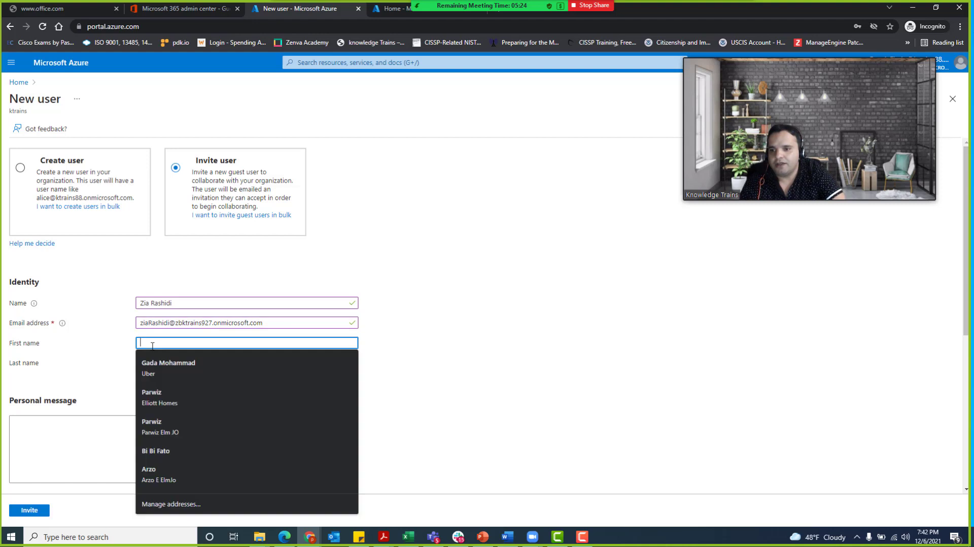
{"action": "key", "text": "Tab"}
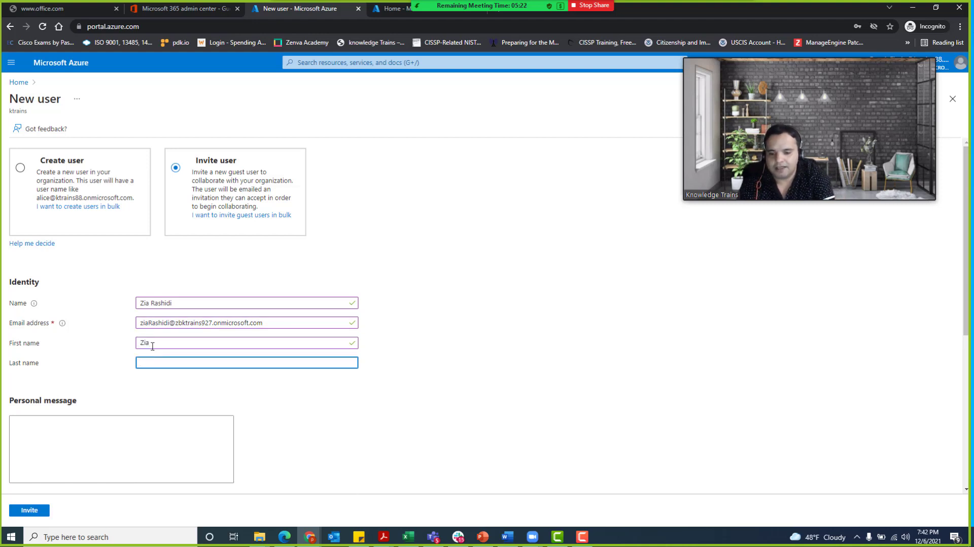
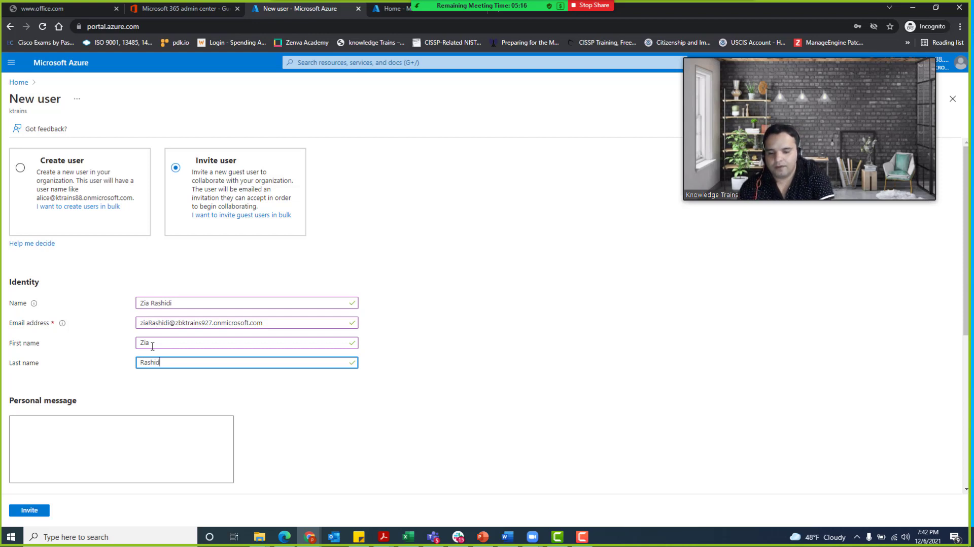
{"action": "left_click", "coordinate": [32, 514]}
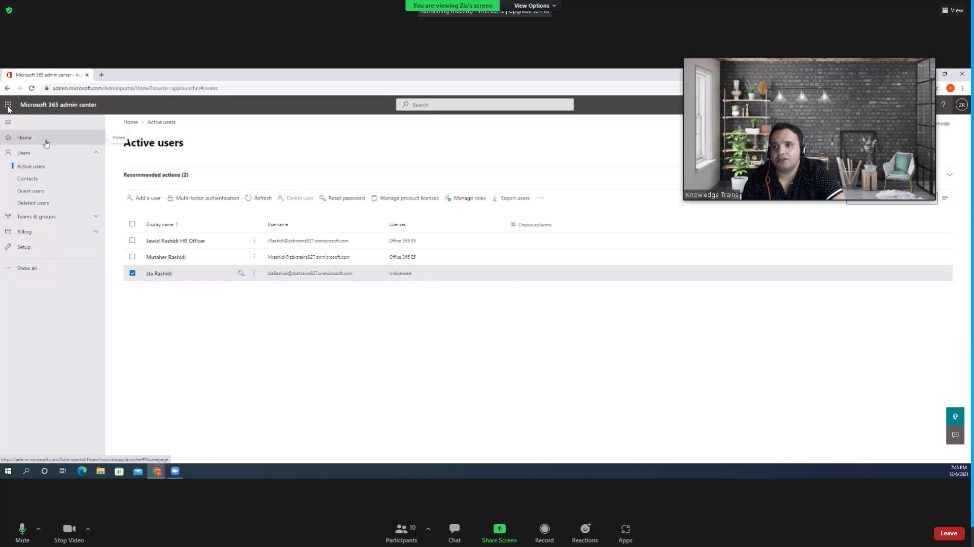
- Show the full apps list, then open the unlicensed new user's account details
{"action": "left_click", "coordinate": [8, 105]}
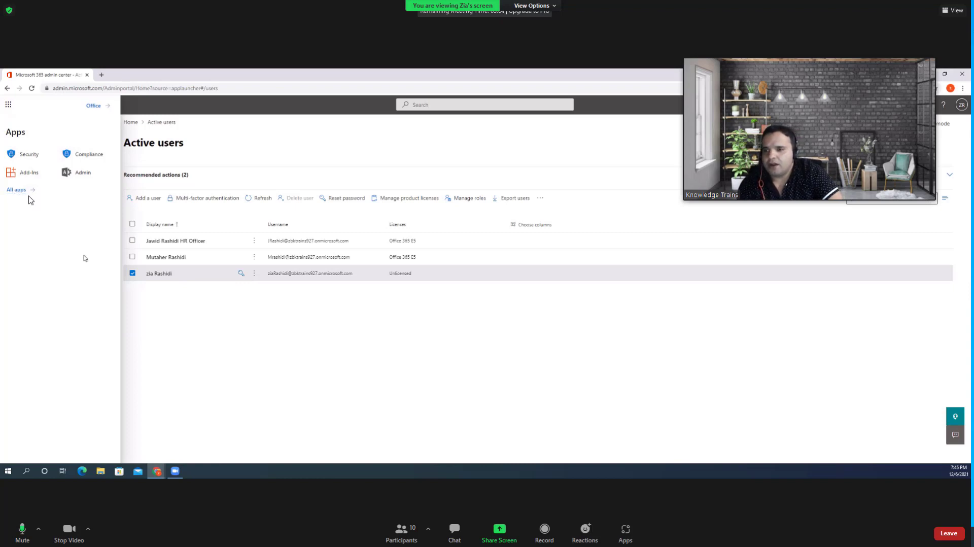
{"action": "left_click", "coordinate": [22, 191]}
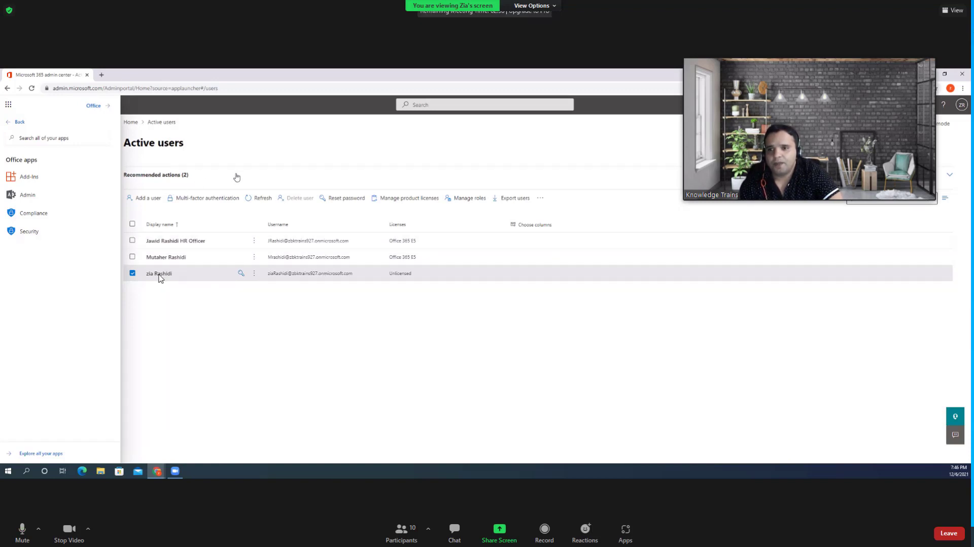
{"action": "left_click", "coordinate": [170, 276]}
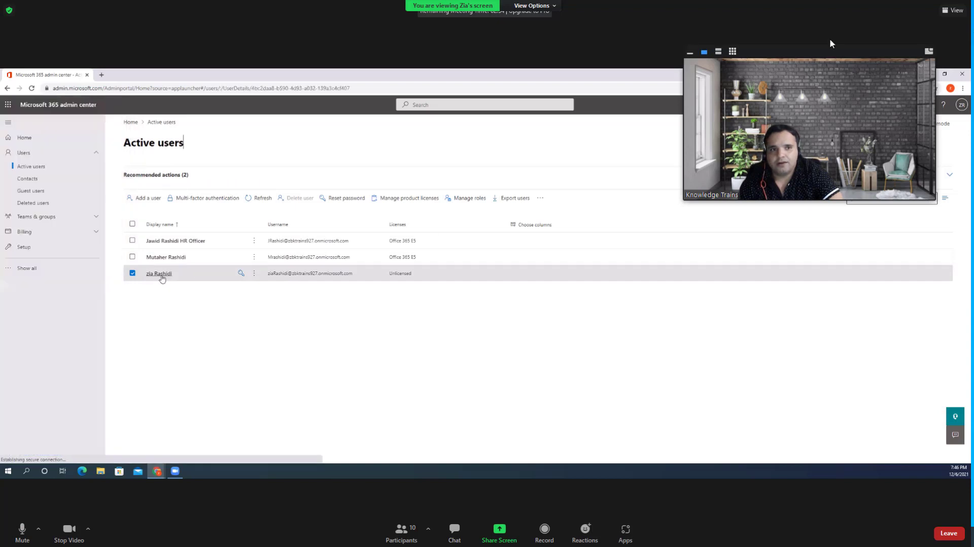
- Assign the Office 365 E5 licence to the user, save it, and close the details panel
{"action": "left_click_drag", "start_coordinate": [827, 56], "coordinate": [354, 317]}
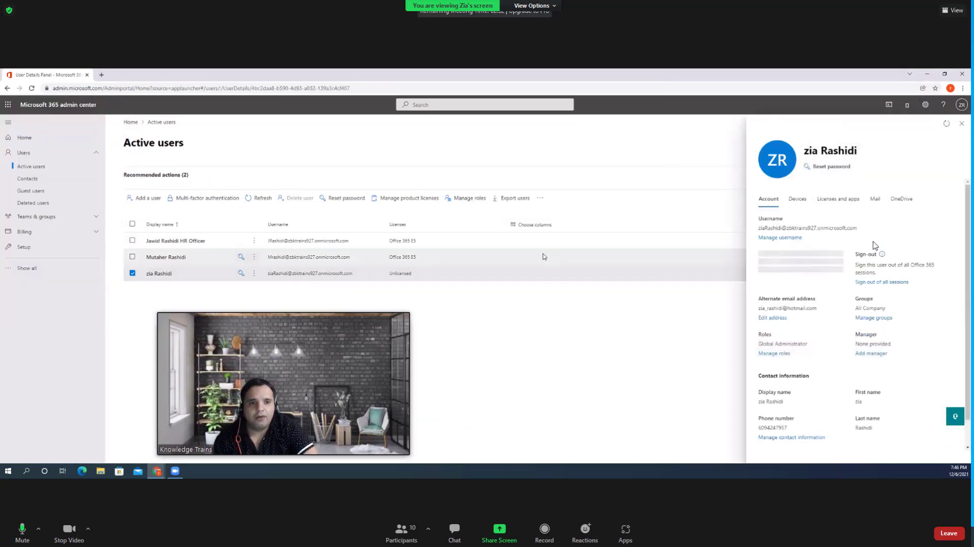
{"action": "left_click_drag", "start_coordinate": [802, 129], "coordinate": [732, 116]}
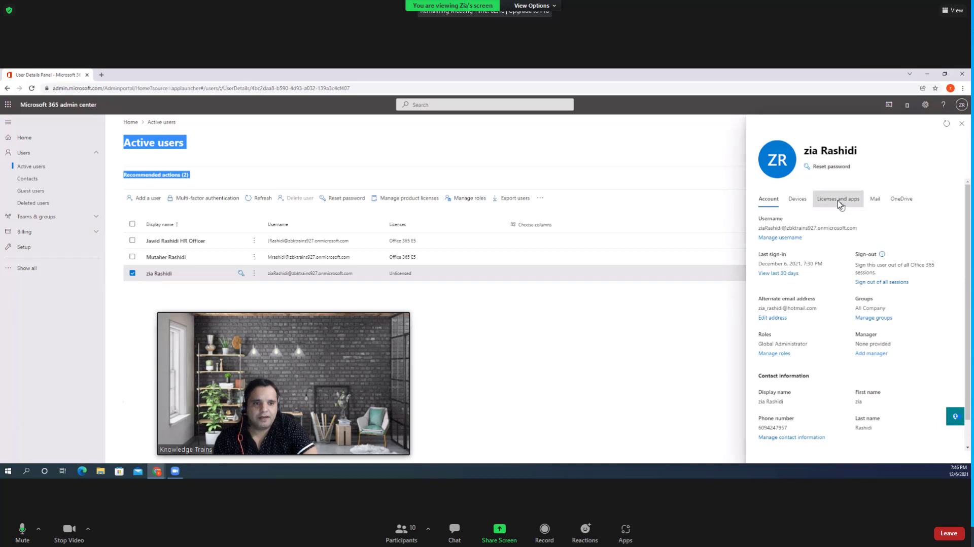
{"action": "left_click", "coordinate": [840, 200]}
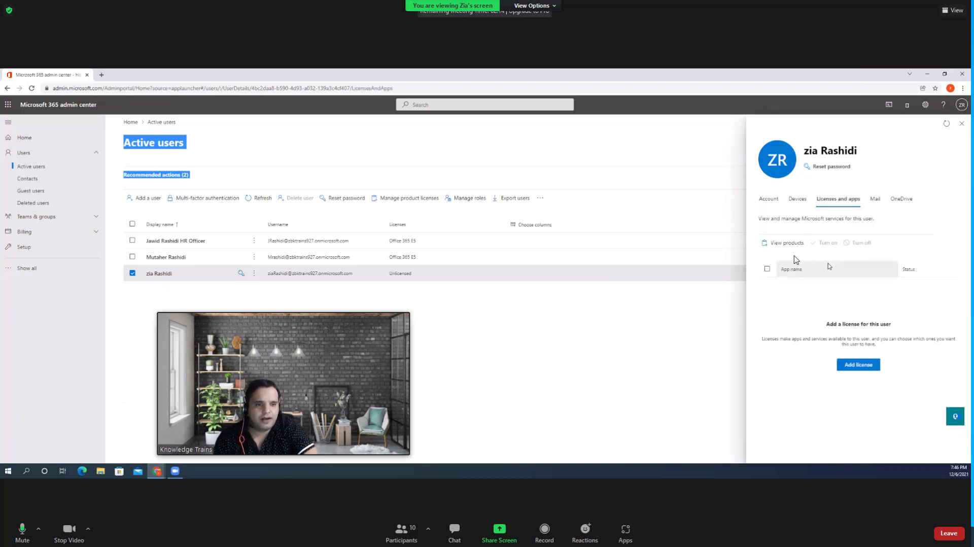
{"action": "left_click", "coordinate": [861, 367]}
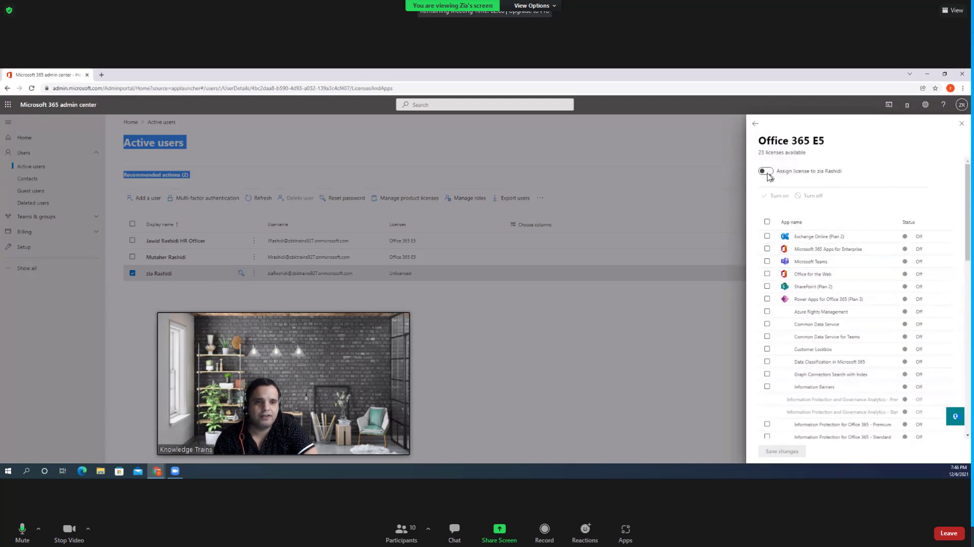
{"action": "left_click", "coordinate": [766, 172]}
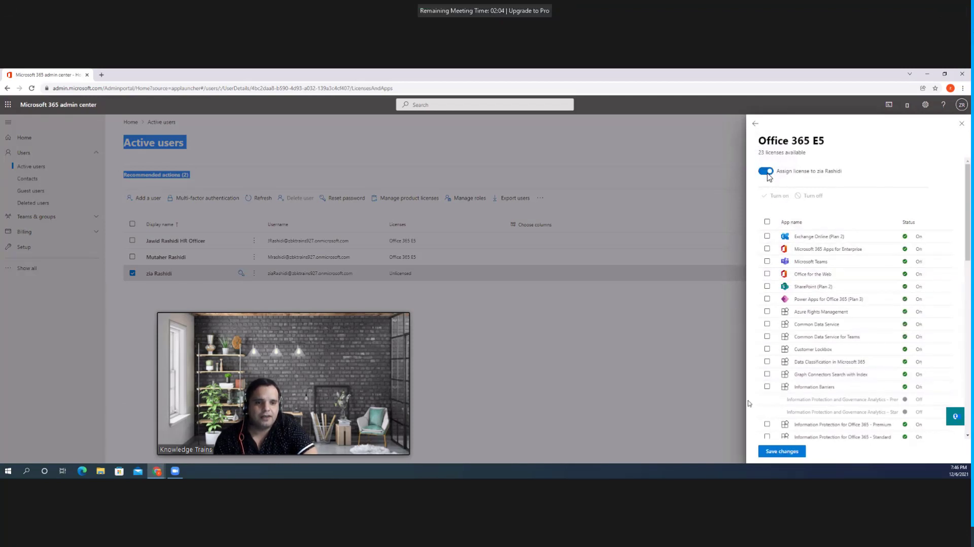
{"action": "left_click", "coordinate": [771, 456]}
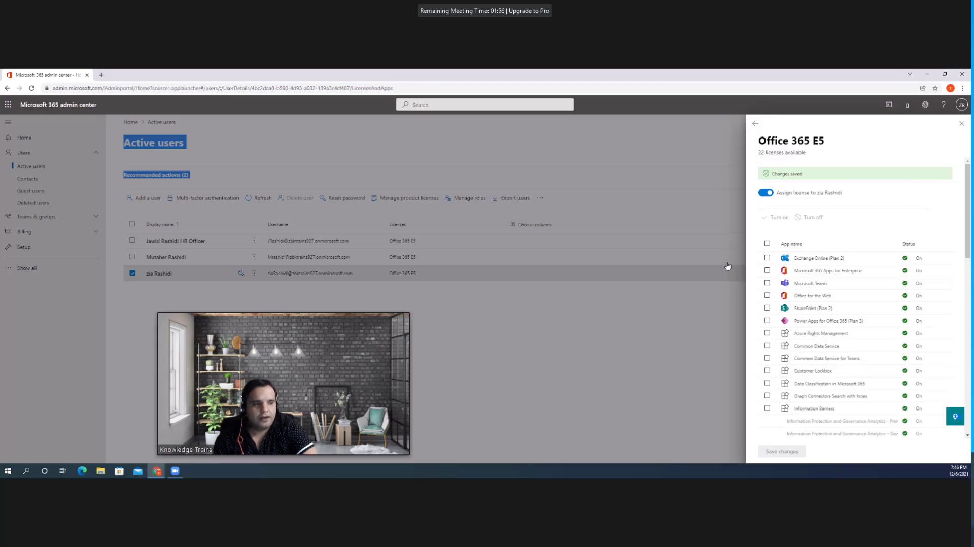
{"action": "left_click", "coordinate": [756, 124]}
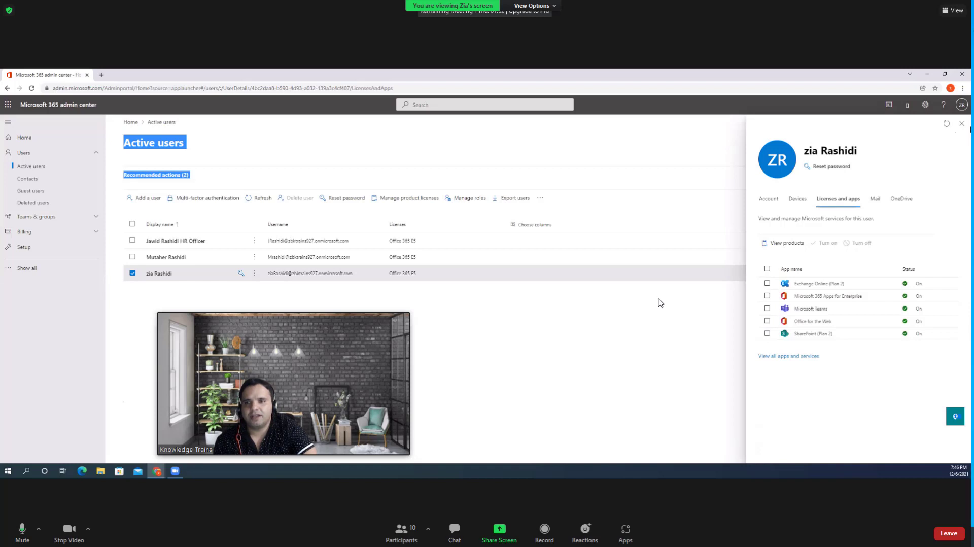
{"action": "left_click", "coordinate": [962, 123]}
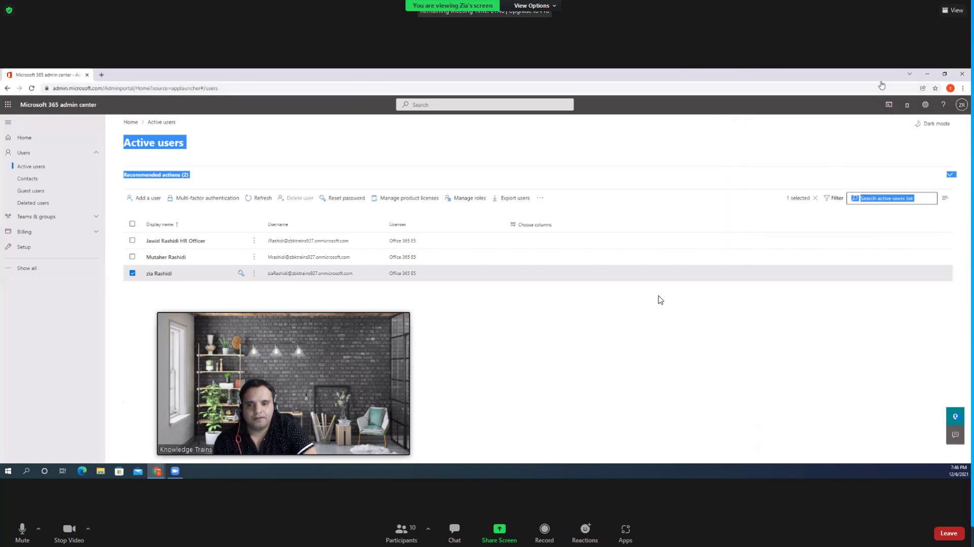
- Sign out of the admin account and select the address bar to go to office.com
{"action": "left_click", "coordinate": [962, 104]}
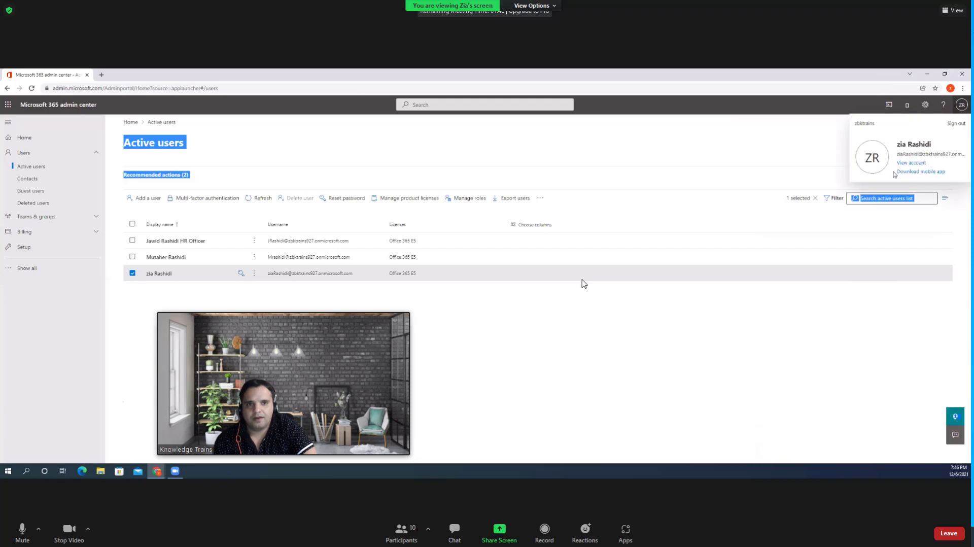
{"action": "left_click", "coordinate": [958, 124]}
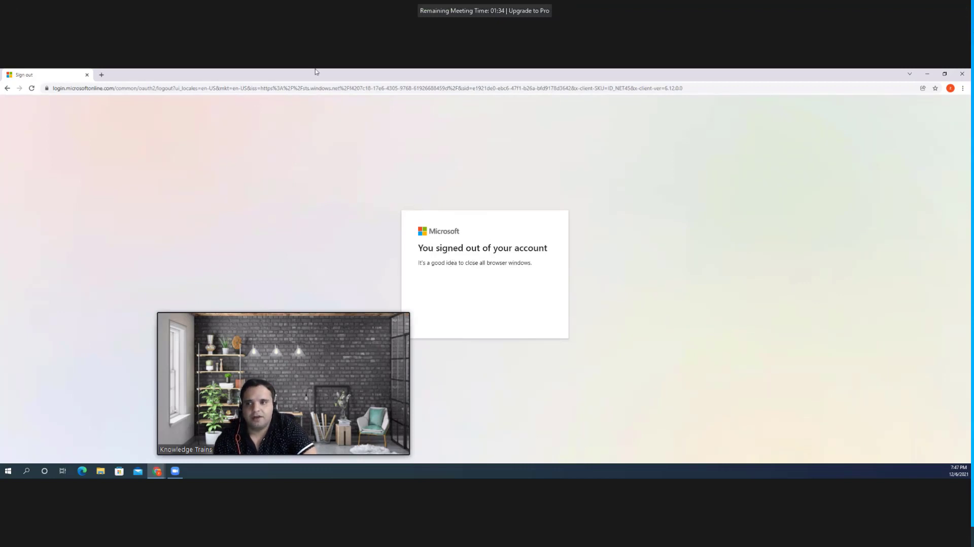
{"action": "left_click", "coordinate": [319, 88]}
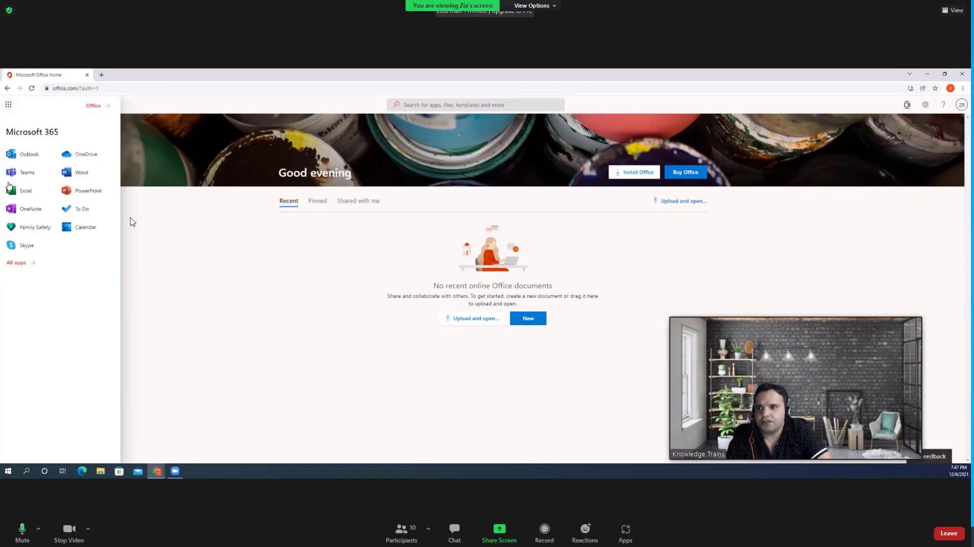
- Launch Outlook from the All apps list in Office Home
{"action": "left_click", "coordinate": [15, 263]}
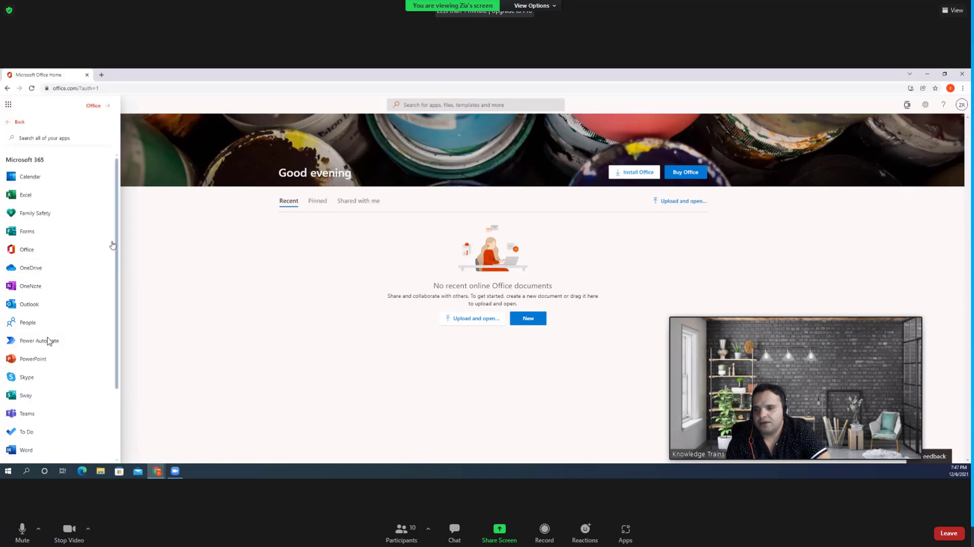
{"action": "scroll", "coordinate": [39, 280], "scroll_direction": "down", "scroll_amount": 1}
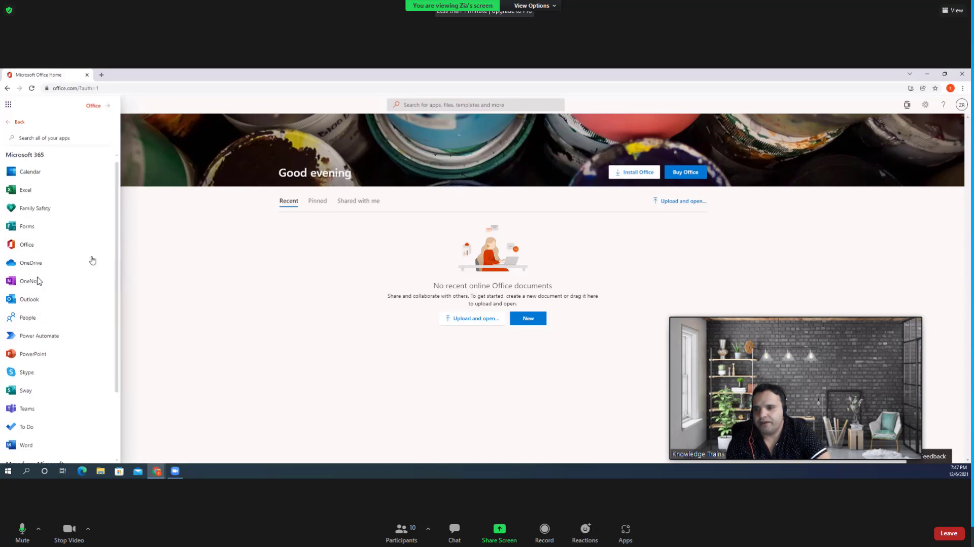
{"action": "left_click", "coordinate": [15, 302]}
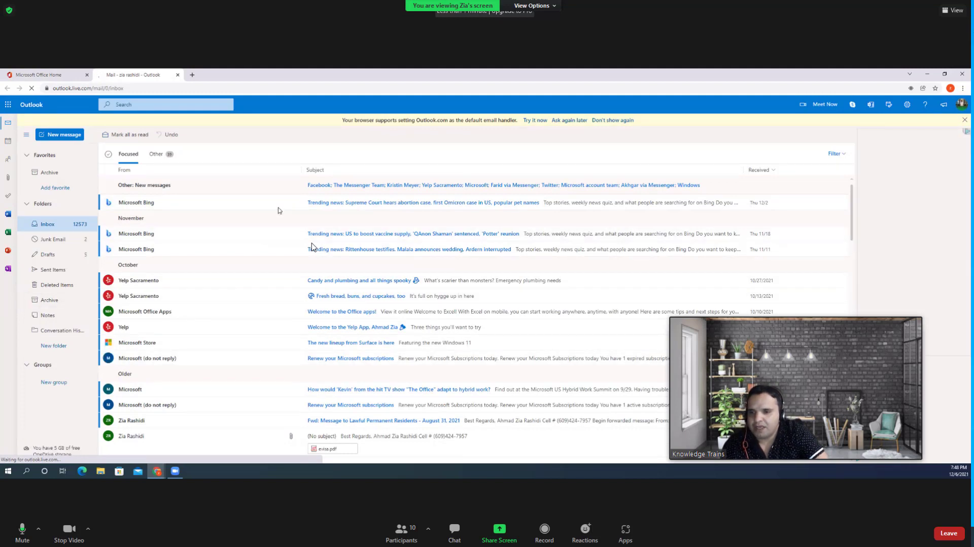
- Let the Outlook inbox finish loading, then bring up the Welcome to Azure home page
{"action": "mouse_move", "coordinate": [280, 209]}
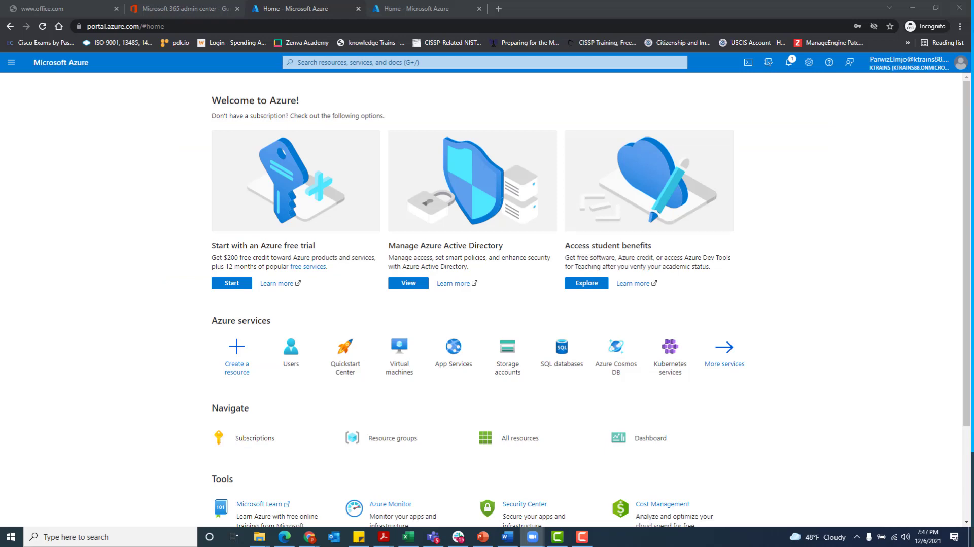
- Start adding a guest from Guest users, skipping security setup and declining Stay signed in
{"action": "left_click", "coordinate": [173, 4]}
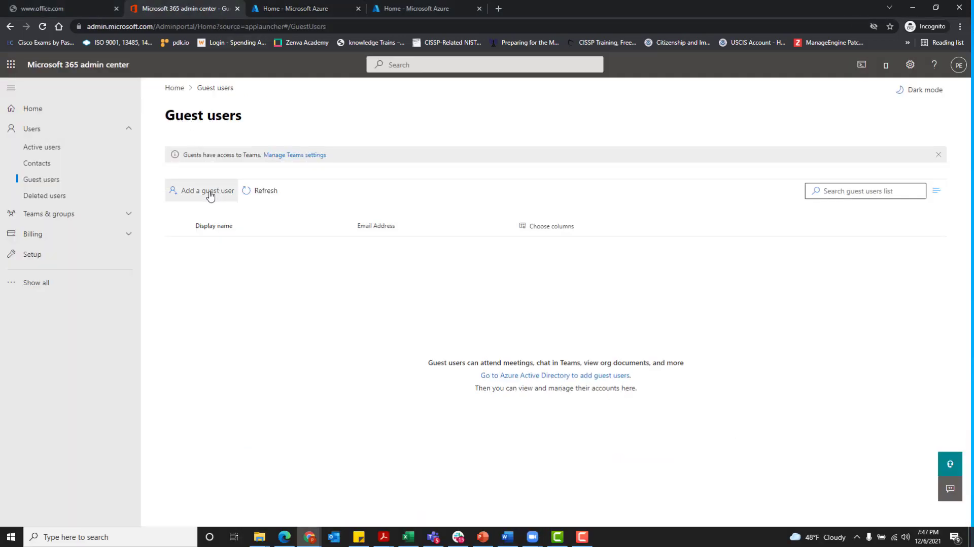
{"action": "left_click", "coordinate": [208, 191]}
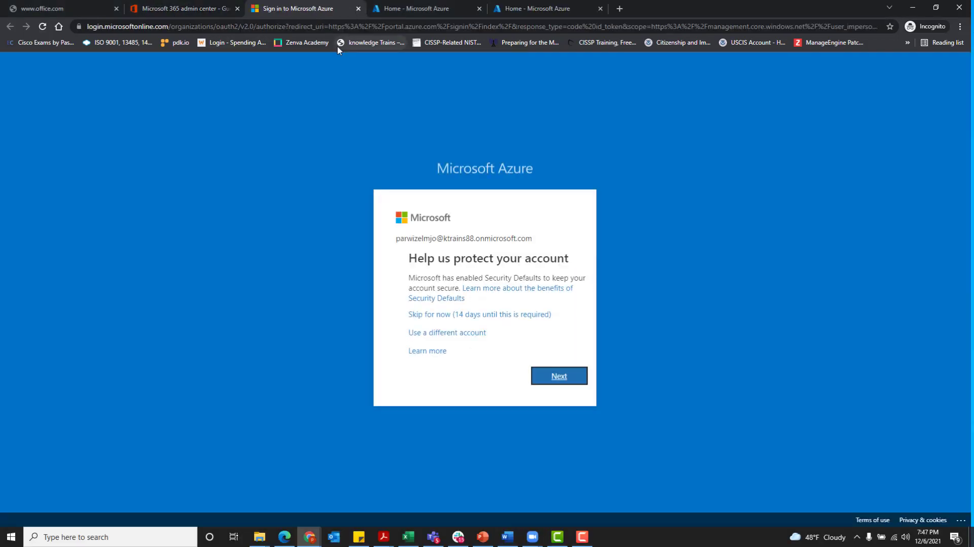
{"action": "left_click", "coordinate": [460, 316]}
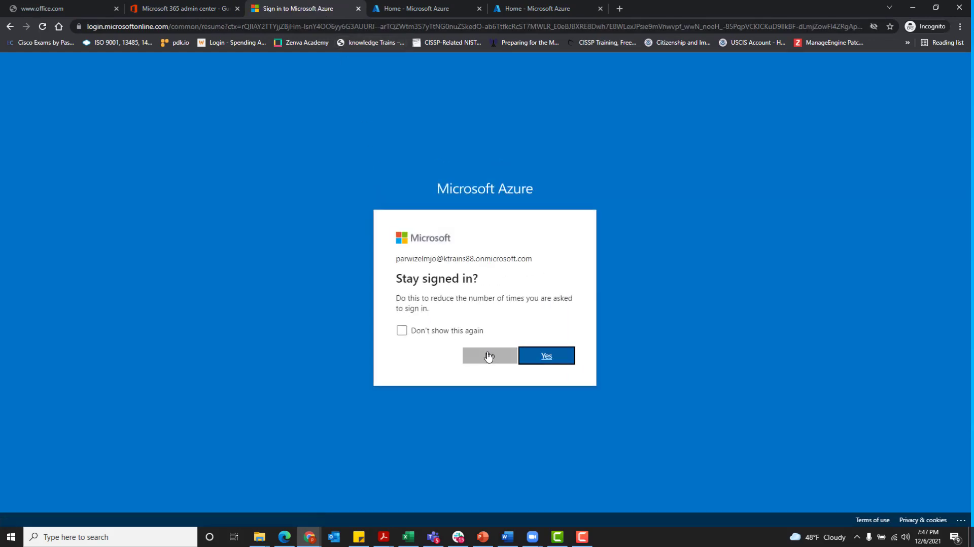
{"action": "left_click", "coordinate": [490, 358]}
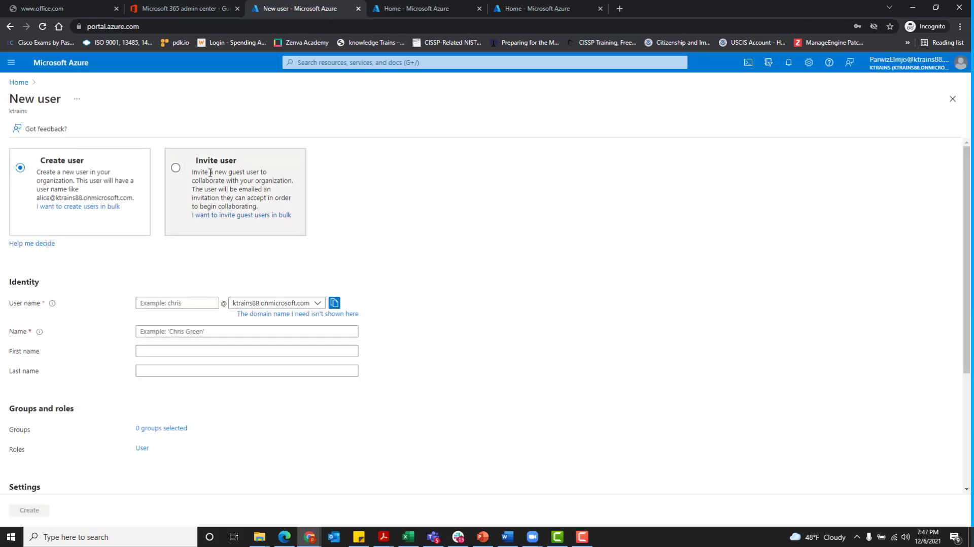
- Invite the user as a guest with their autofilled company e-mail, dismissing the Zoom popup first
{"action": "left_click", "coordinate": [208, 171]}
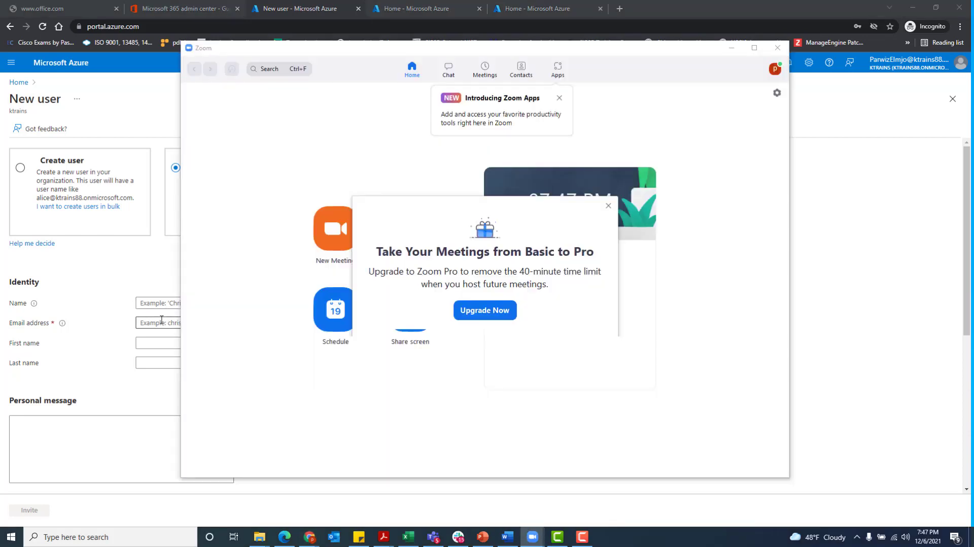
{"action": "left_click", "coordinate": [162, 320]}
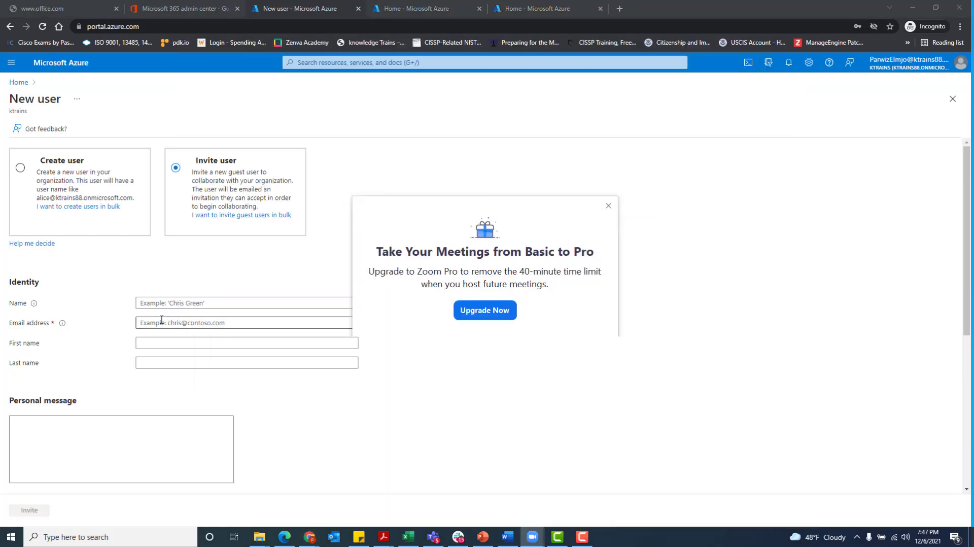
{"action": "left_click", "coordinate": [172, 336]}
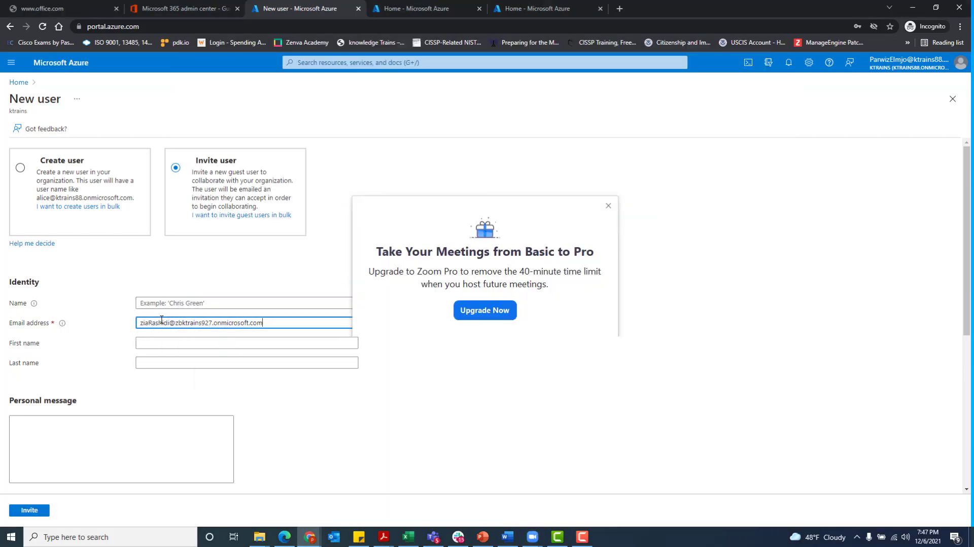
{"action": "left_click", "coordinate": [608, 205]}
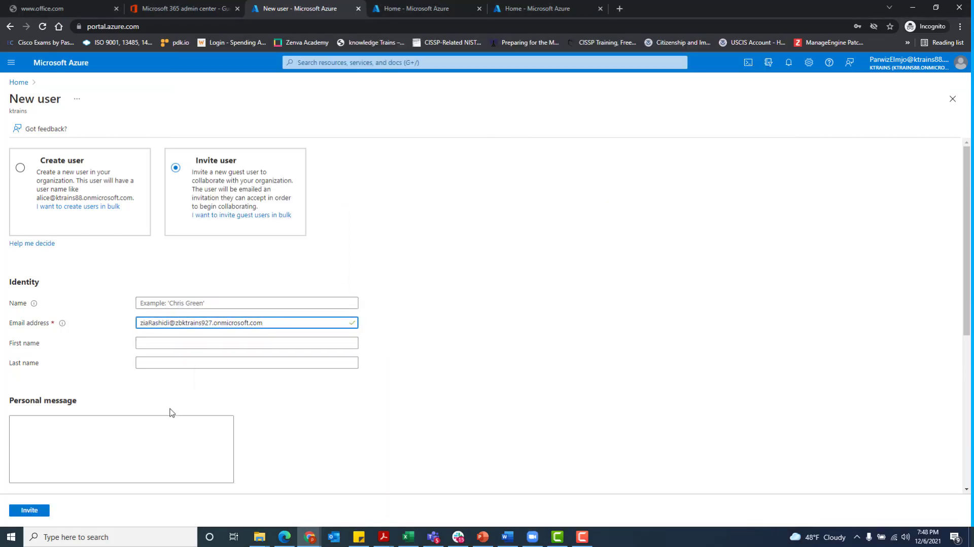
{"action": "left_click", "coordinate": [28, 512]}
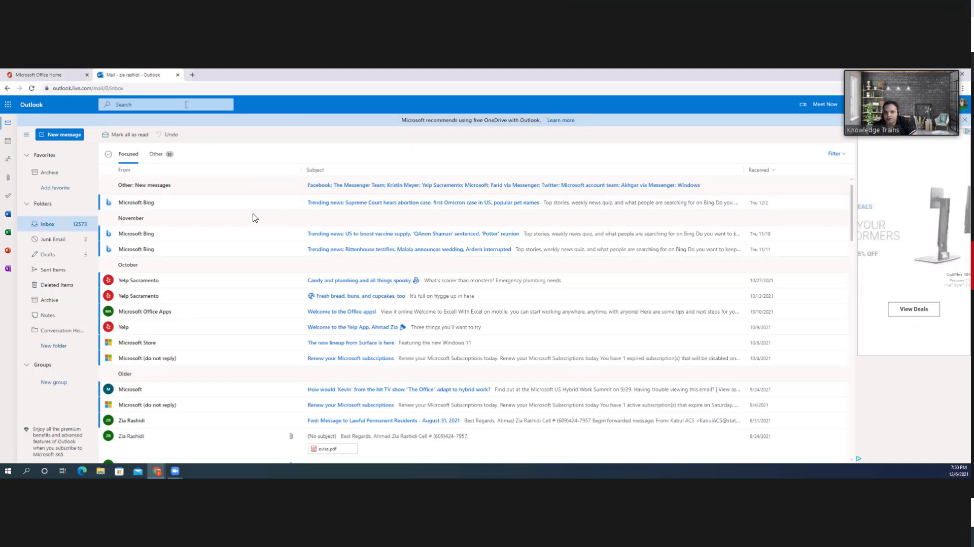
- Reload the inbox, view the Other messages, then close the Outlook tab
{"action": "left_click", "coordinate": [32, 88]}
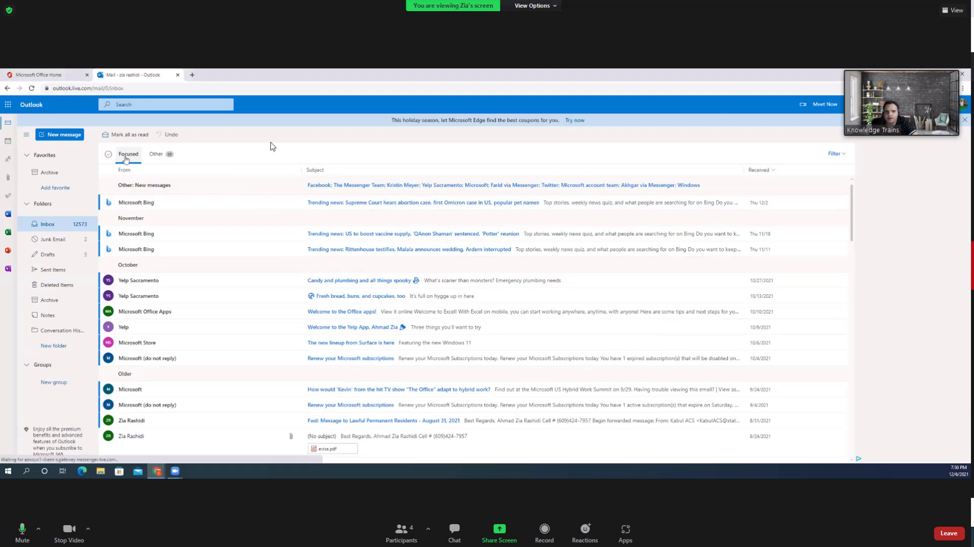
{"action": "left_click_drag", "start_coordinate": [905, 70], "coordinate": [909, 151]}
{"action": "left_click", "coordinate": [158, 161]}
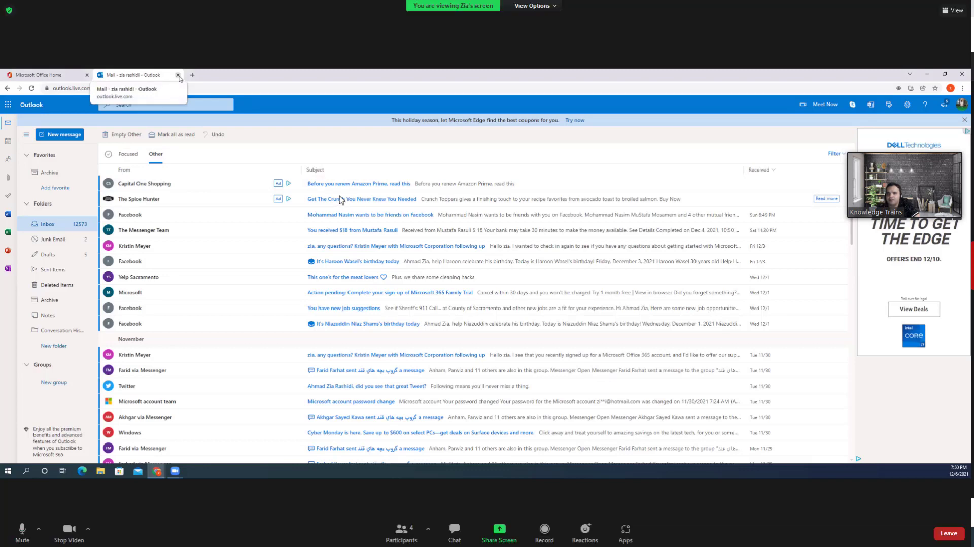
{"action": "left_click", "coordinate": [178, 75]}
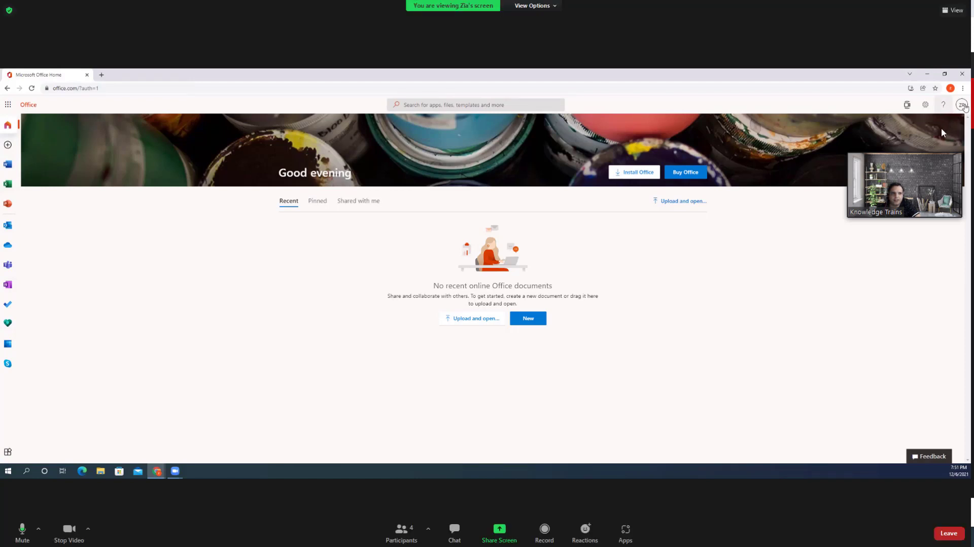
- Choose Sign out from the profile avatar menu, after clearing a stray browser context menu
{"action": "left_click", "coordinate": [963, 106]}
{"action": "left_click_drag", "start_coordinate": [919, 150], "coordinate": [896, 220]}
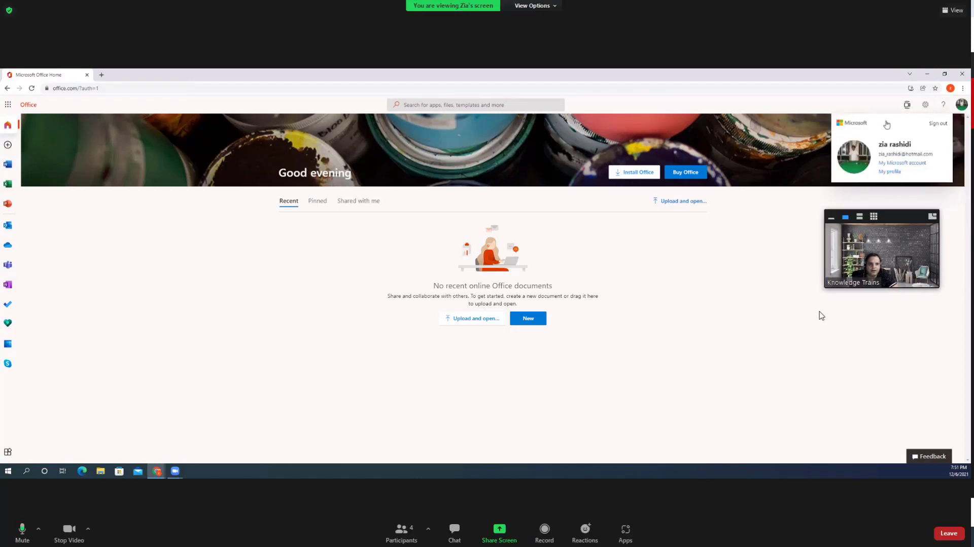
{"action": "left_click_drag", "start_coordinate": [829, 293], "coordinate": [724, 352]}
{"action": "right_click", "coordinate": [967, 109]}
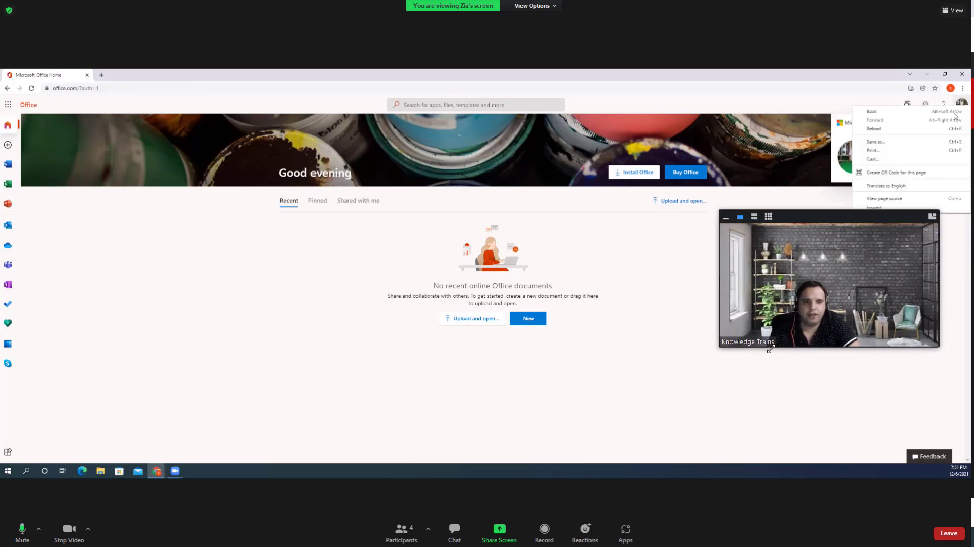
{"action": "left_click_drag", "start_coordinate": [815, 219], "coordinate": [818, 258]}
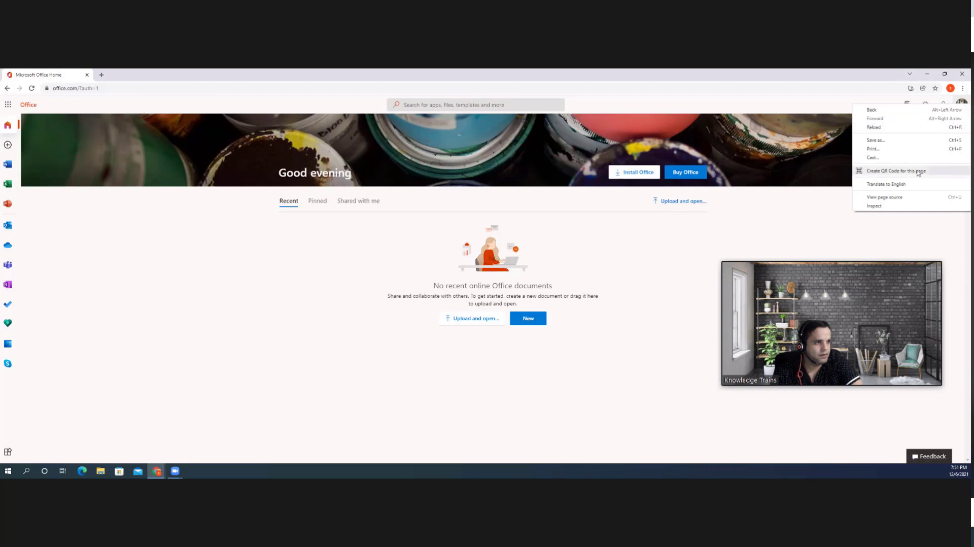
{"action": "left_click", "coordinate": [849, 257]}
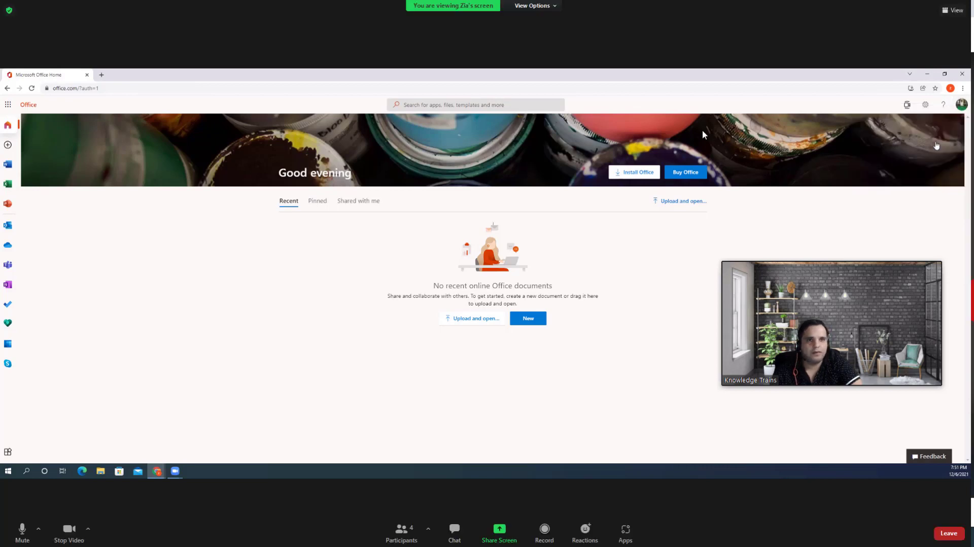
{"action": "left_click", "coordinate": [961, 104]}
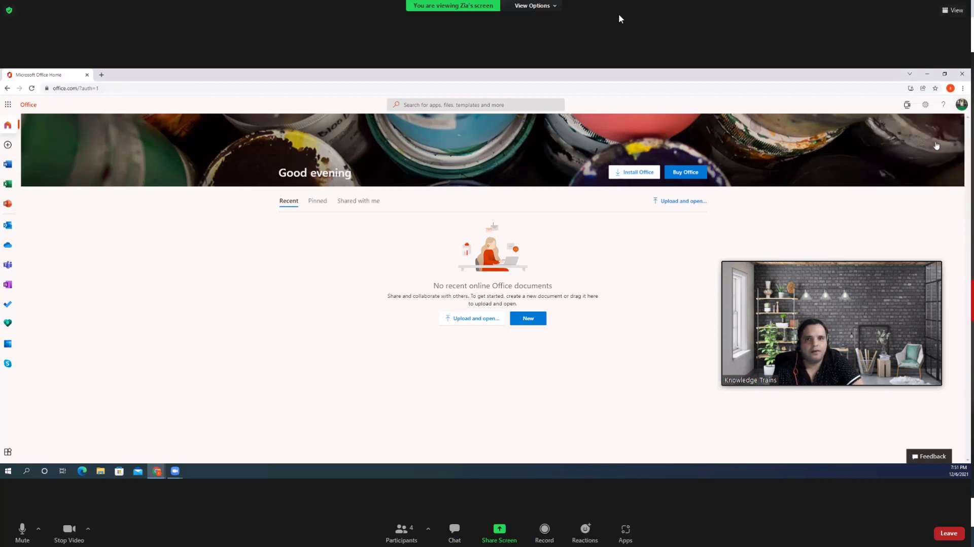
{"action": "left_click", "coordinate": [515, 7]}
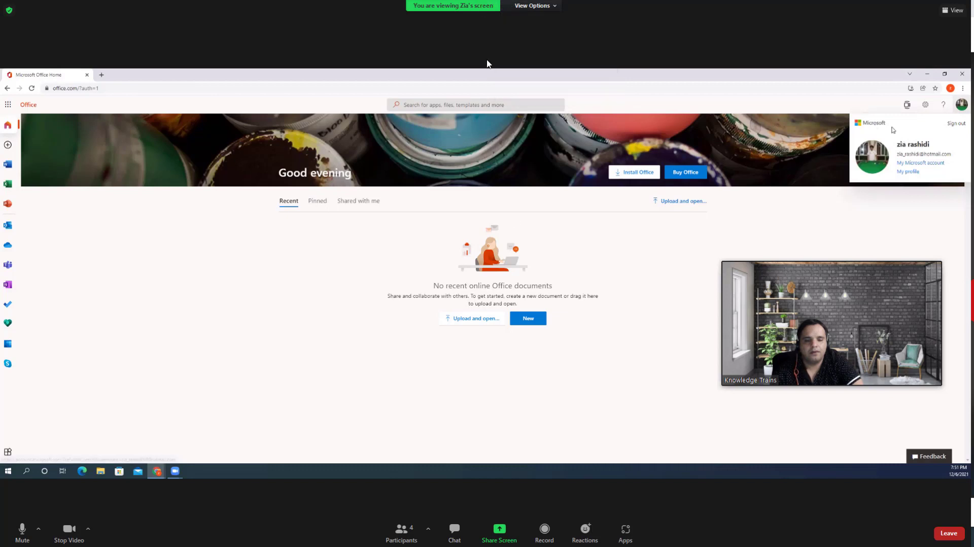
{"action": "left_click", "coordinate": [401, 532]}
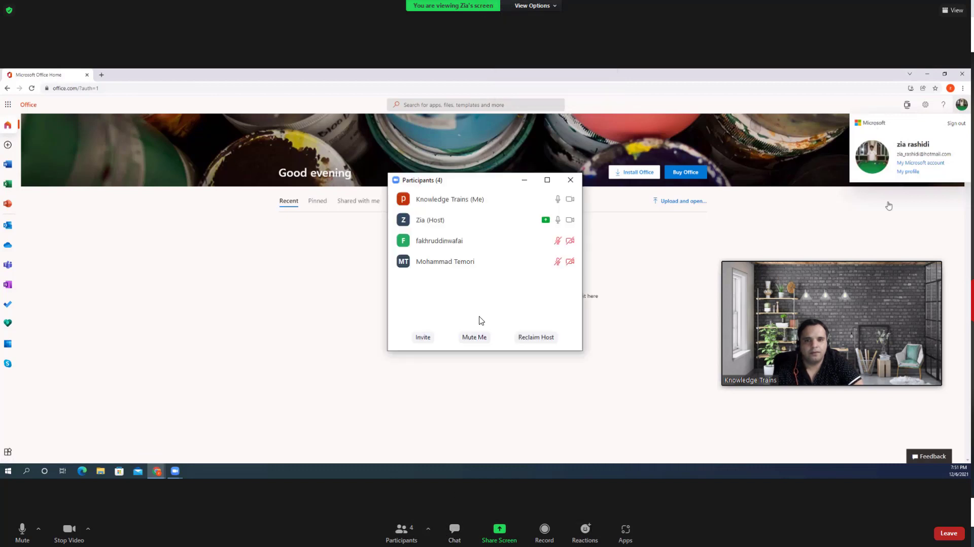
{"action": "left_click_drag", "start_coordinate": [476, 180], "coordinate": [973, 135]}
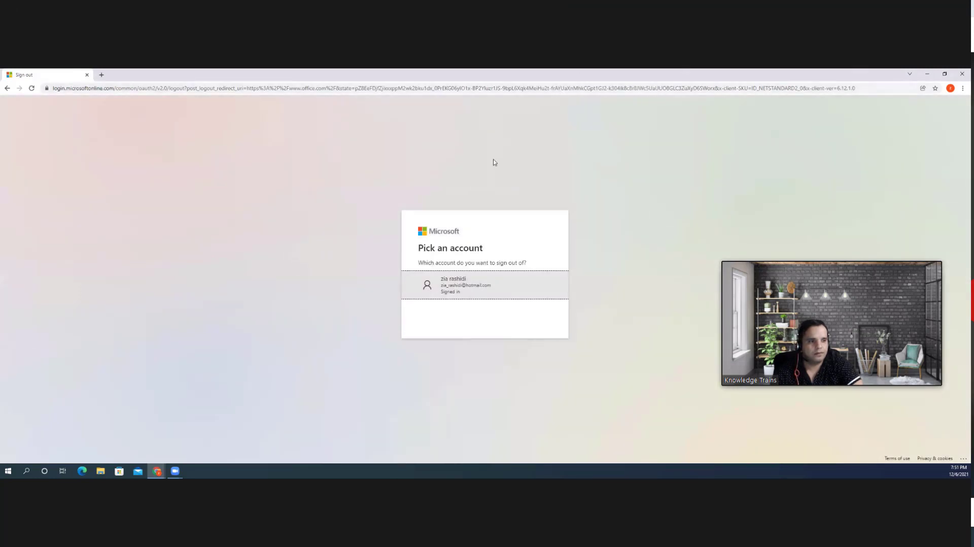
- Sign out of the listed personal account and close the Chrome window
{"action": "left_click", "coordinate": [525, 294]}
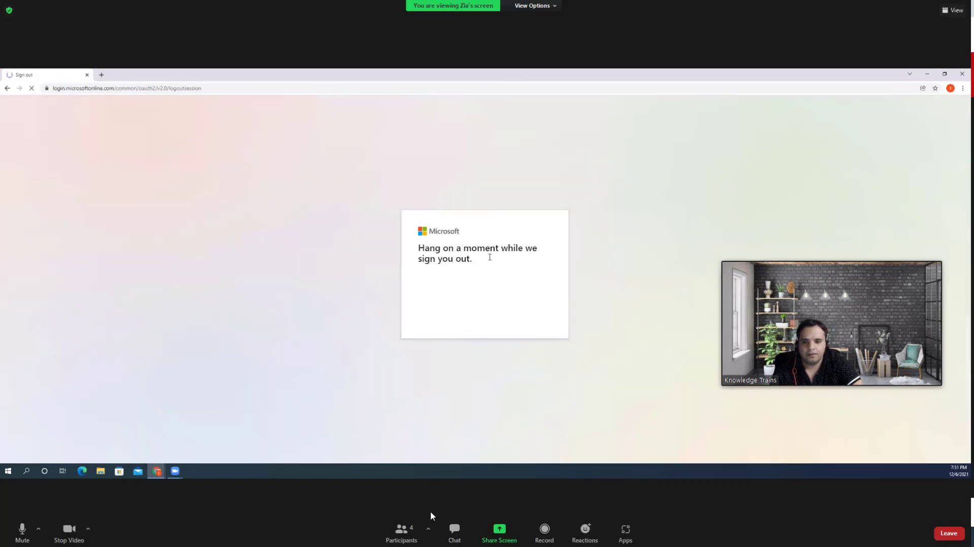
{"action": "left_click", "coordinate": [95, 88]}
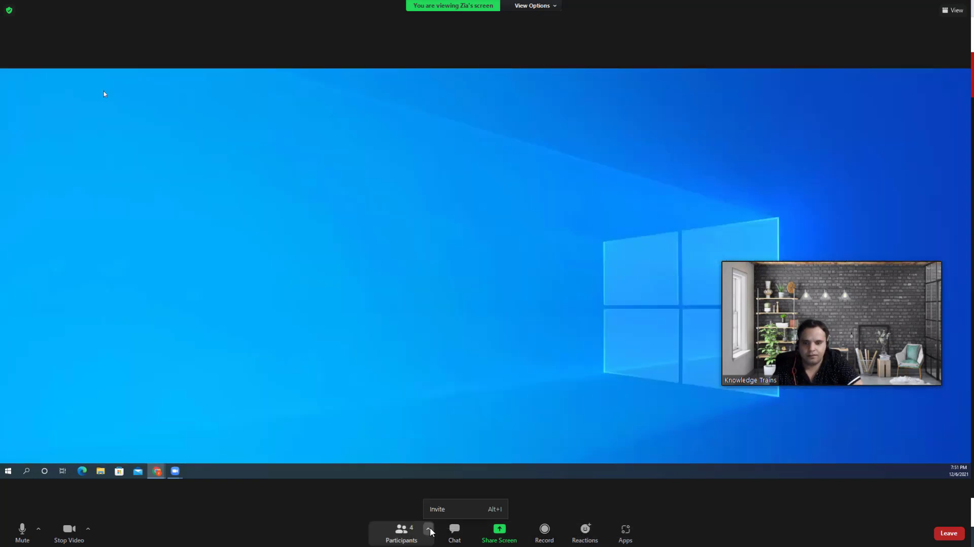
{"action": "left_click", "coordinate": [87, 75]}
{"action": "left_click", "coordinate": [429, 528]}
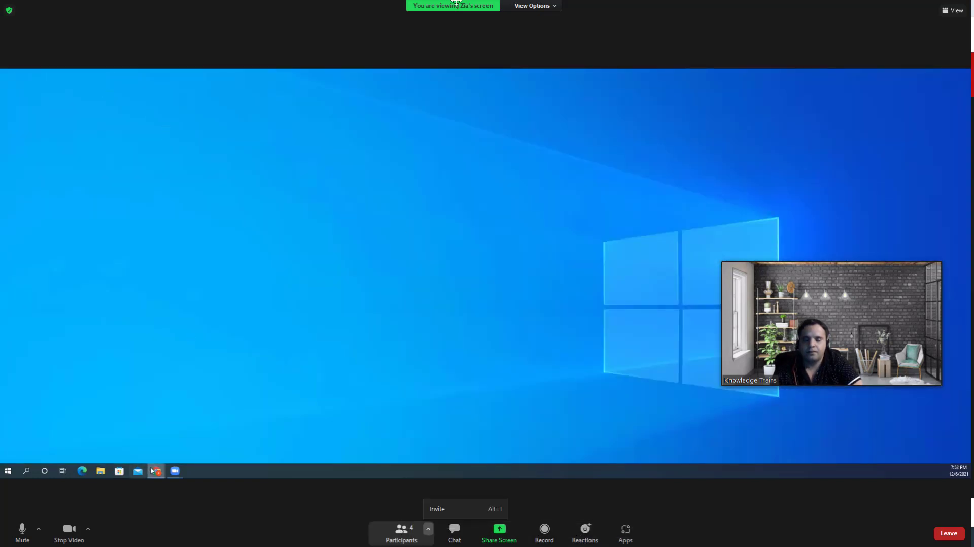
- Review the work account's All apps list, then choose Sign out from its account card
{"action": "mouse_move", "coordinate": [154, 471]}
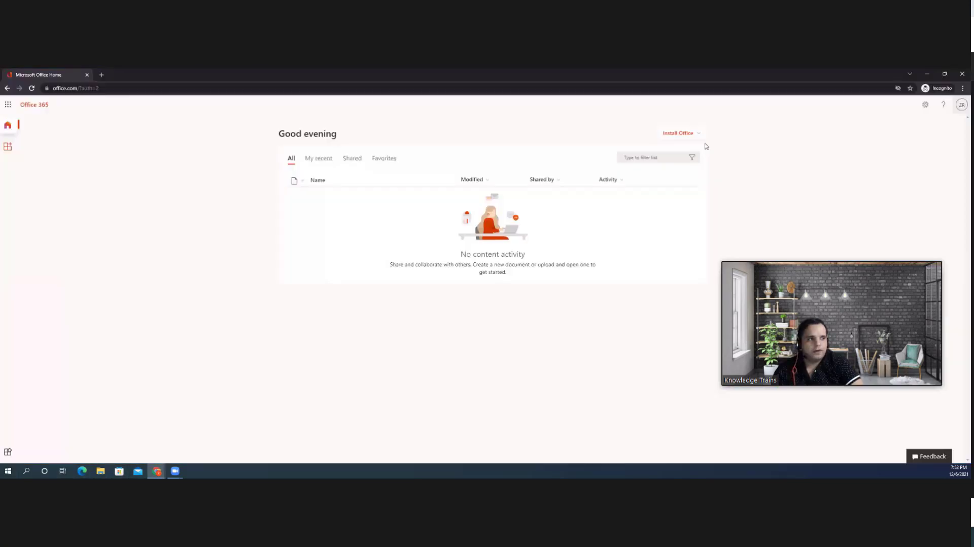
{"action": "left_click", "coordinate": [9, 107]}
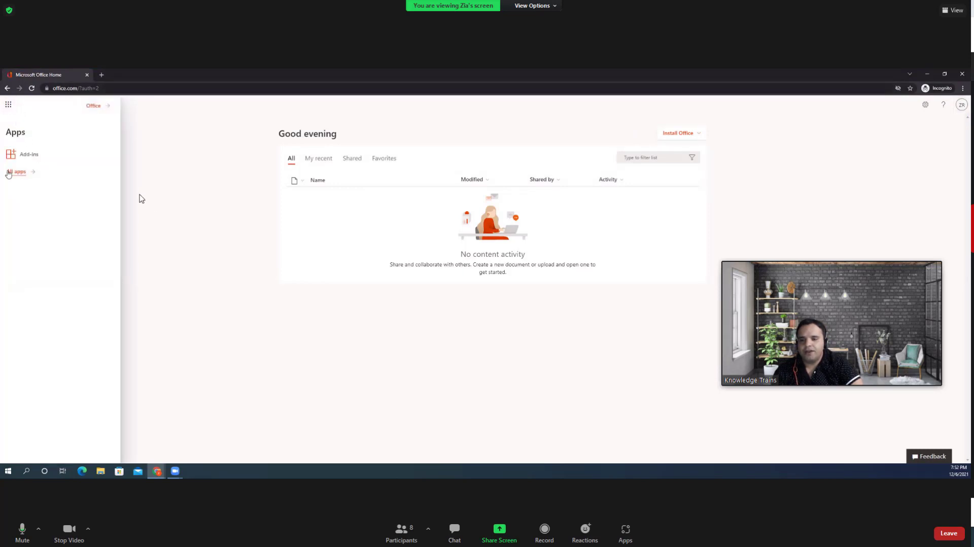
{"action": "left_click", "coordinate": [17, 172]}
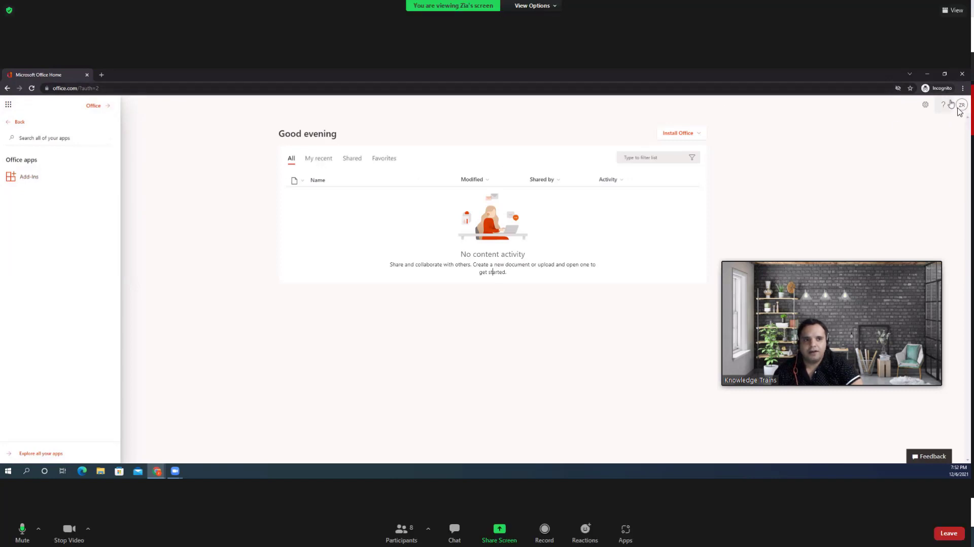
{"action": "left_click", "coordinate": [961, 105]}
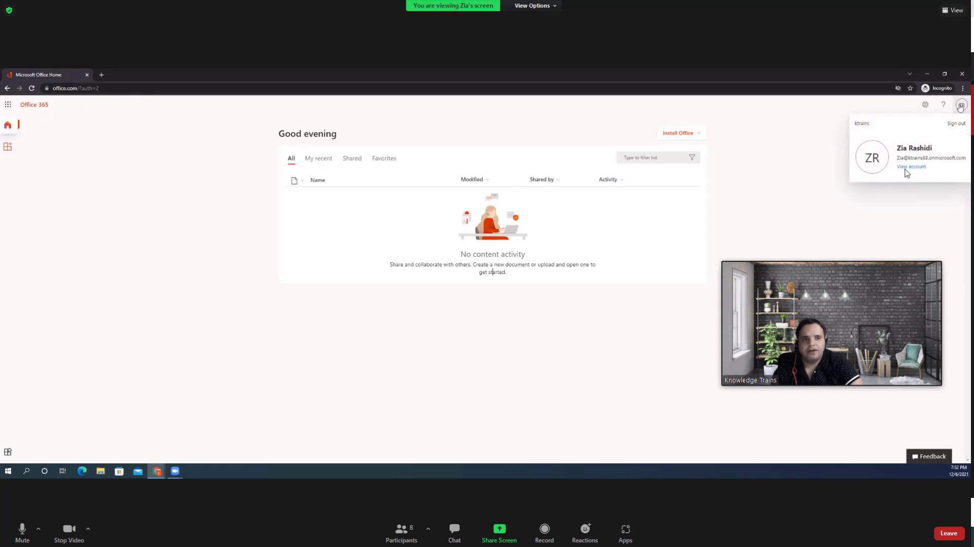
{"action": "left_click", "coordinate": [957, 124]}
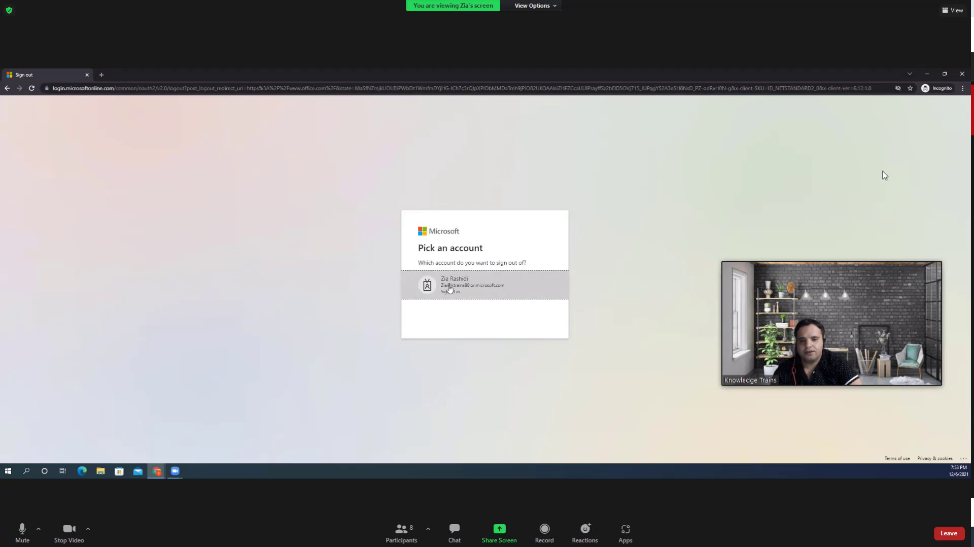
{"action": "left_click", "coordinate": [449, 289]}
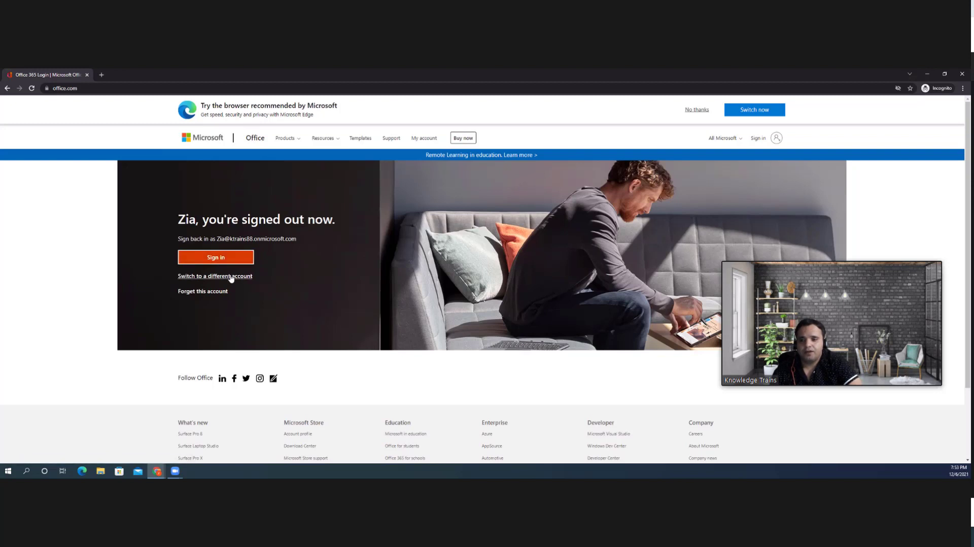
{"action": "left_click", "coordinate": [239, 276]}
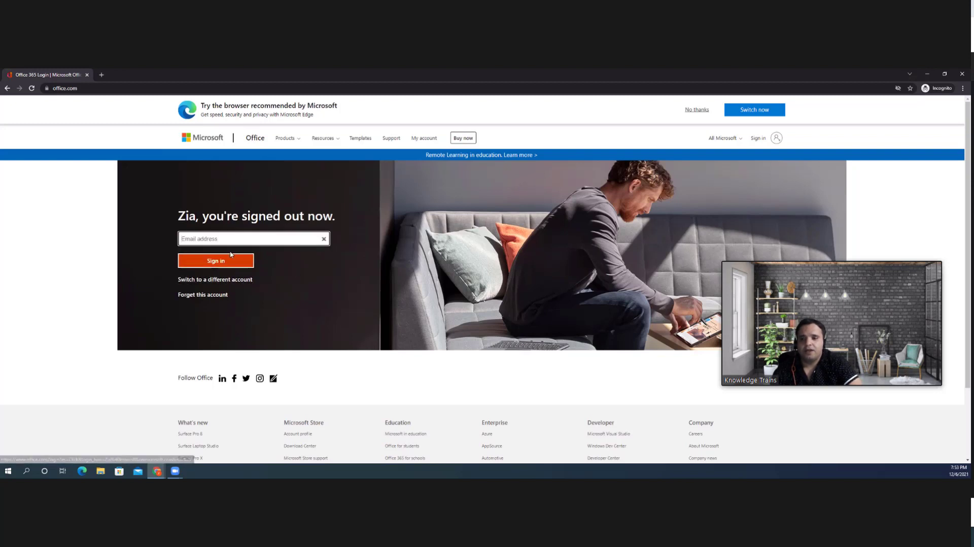
{"action": "left_click", "coordinate": [217, 239]}
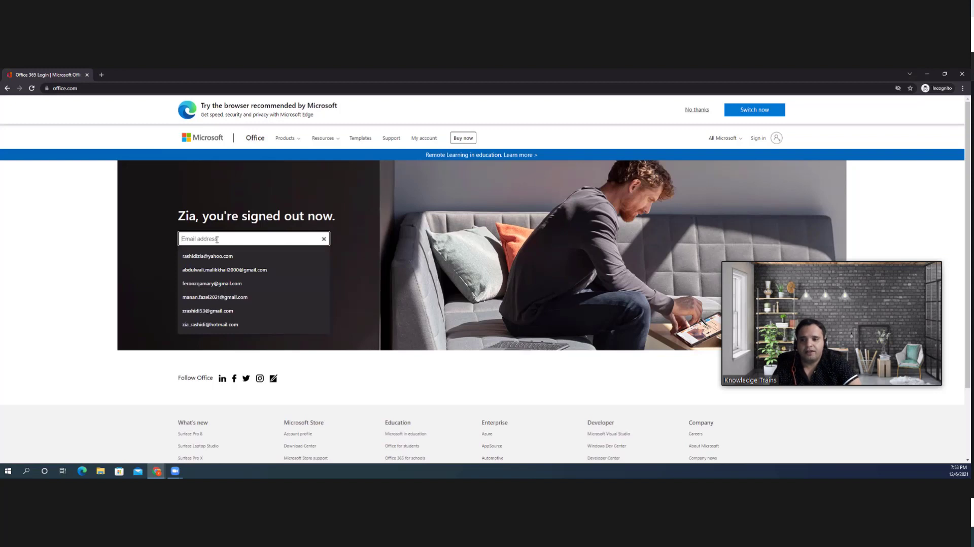
{"action": "left_click", "coordinate": [165, 225]}
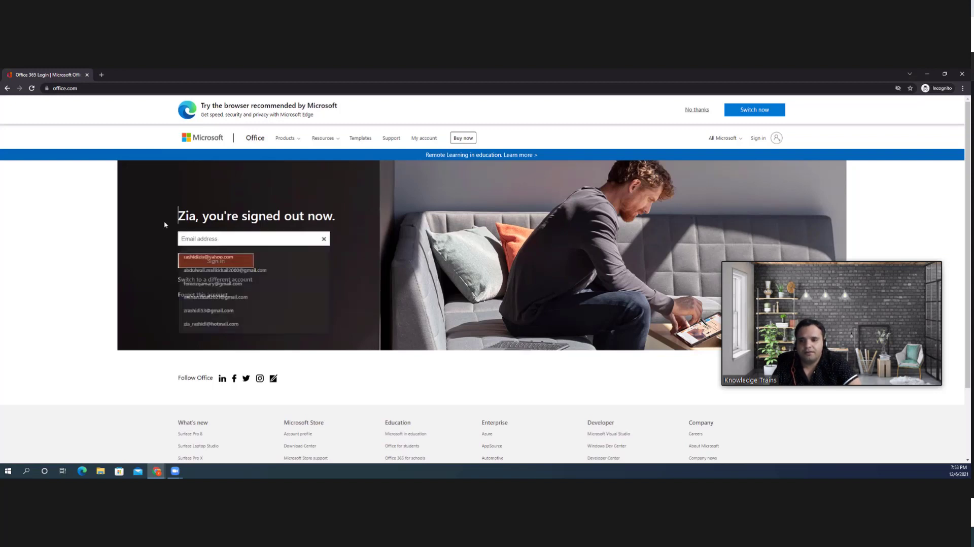
{"action": "left_click", "coordinate": [257, 239]}
{"action": "left_click", "coordinate": [276, 300]}
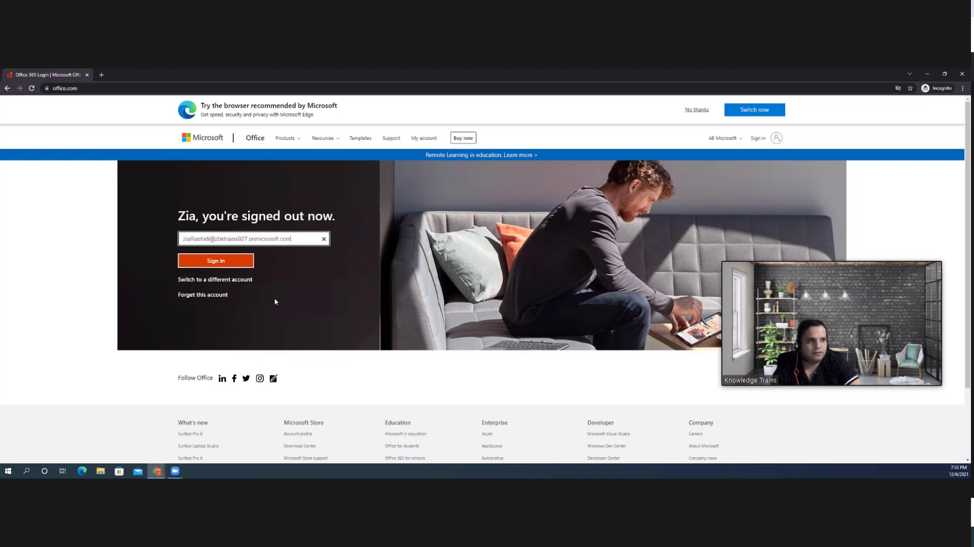
{"action": "left_click", "coordinate": [216, 261]}
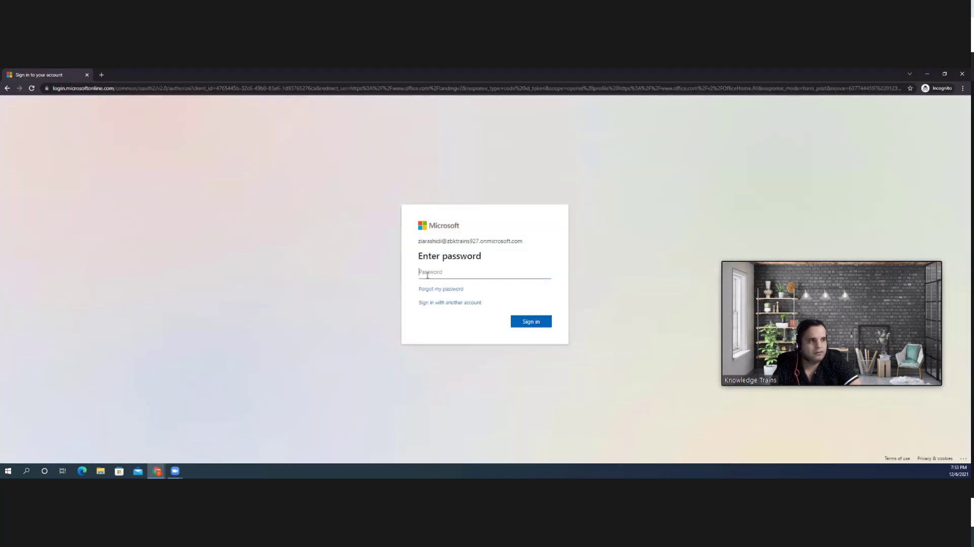
{"action": "left_click", "coordinate": [531, 322]}
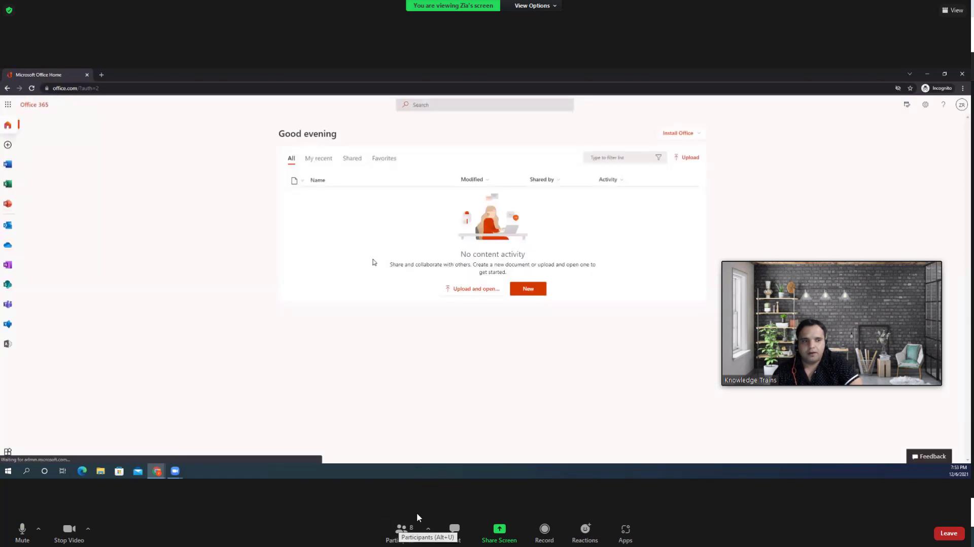
- Launch Outlook from All apps, skipping security setup and choosing Yes to stay signed in
{"action": "left_click", "coordinate": [8, 105]}
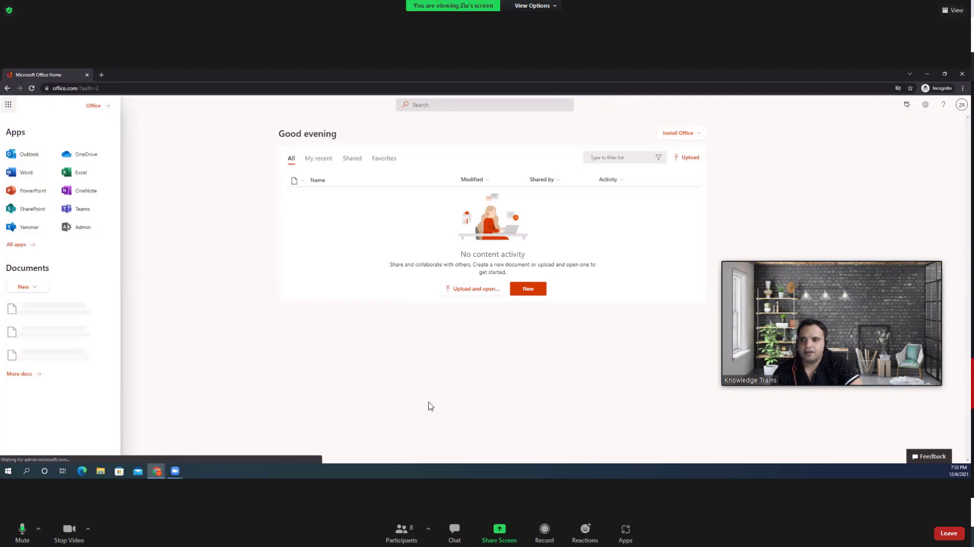
{"action": "left_click", "coordinate": [16, 244]}
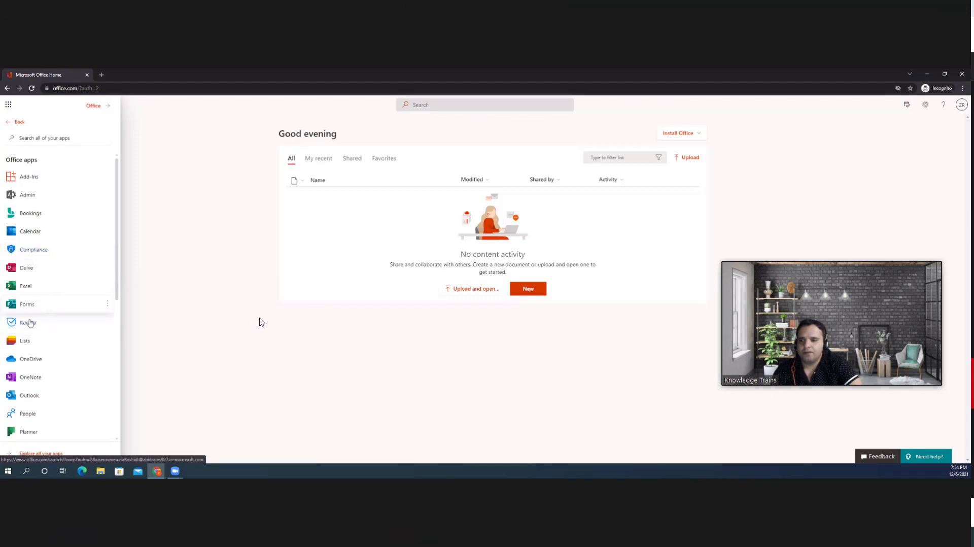
{"action": "left_click", "coordinate": [30, 396]}
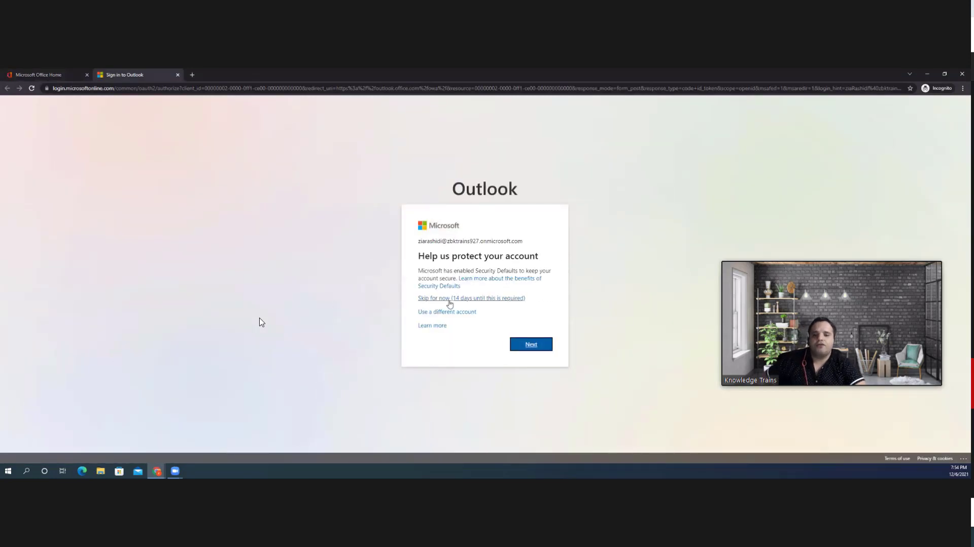
{"action": "left_click", "coordinate": [451, 299]}
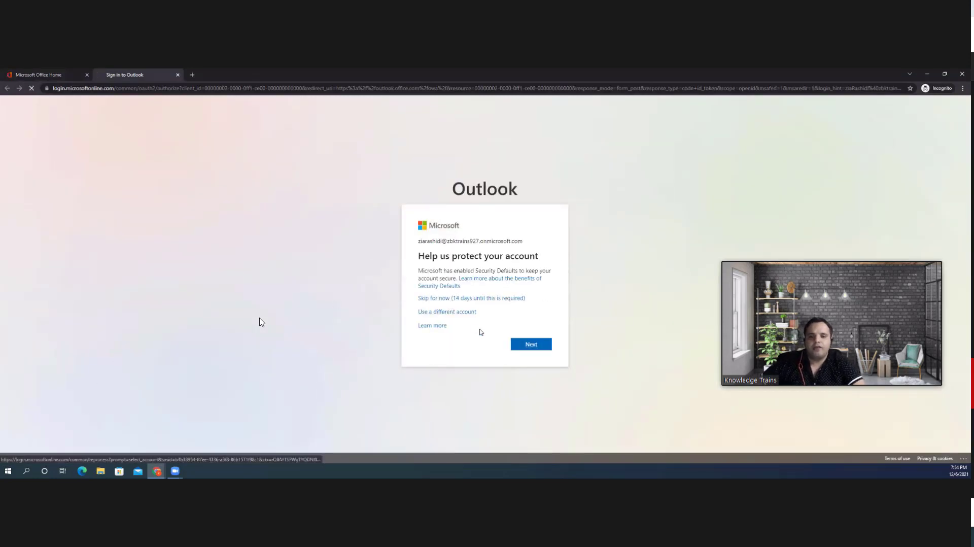
{"action": "left_click", "coordinate": [517, 326]}
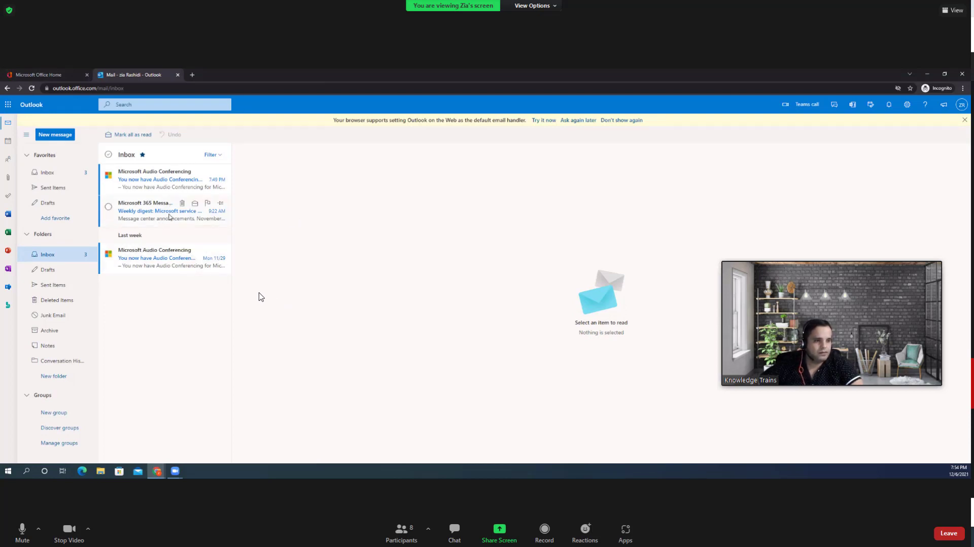
- Show the Favorites Inbox, then Alt+Tab between windows, ending on the Azure portal home
{"action": "left_click", "coordinate": [50, 175]}
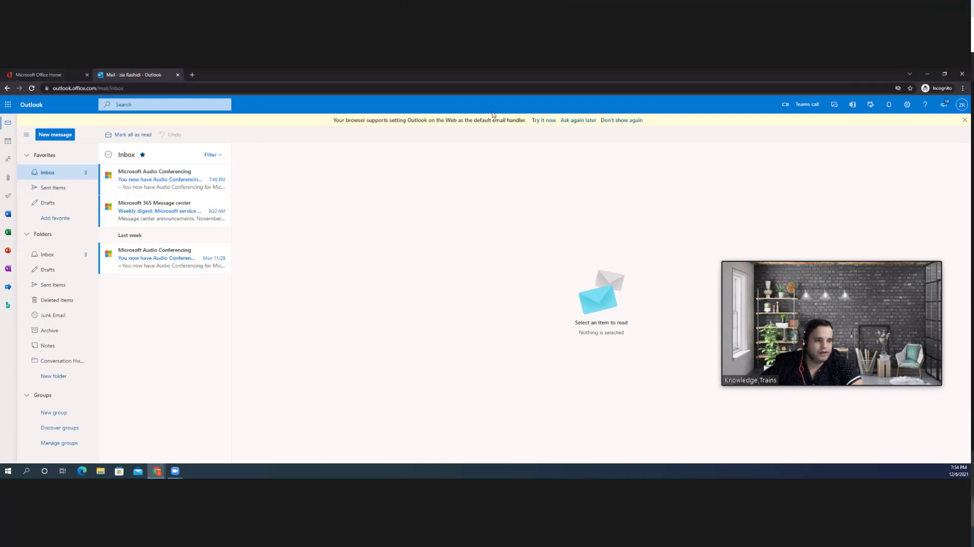
{"action": "key", "text": "alt+Tab"}
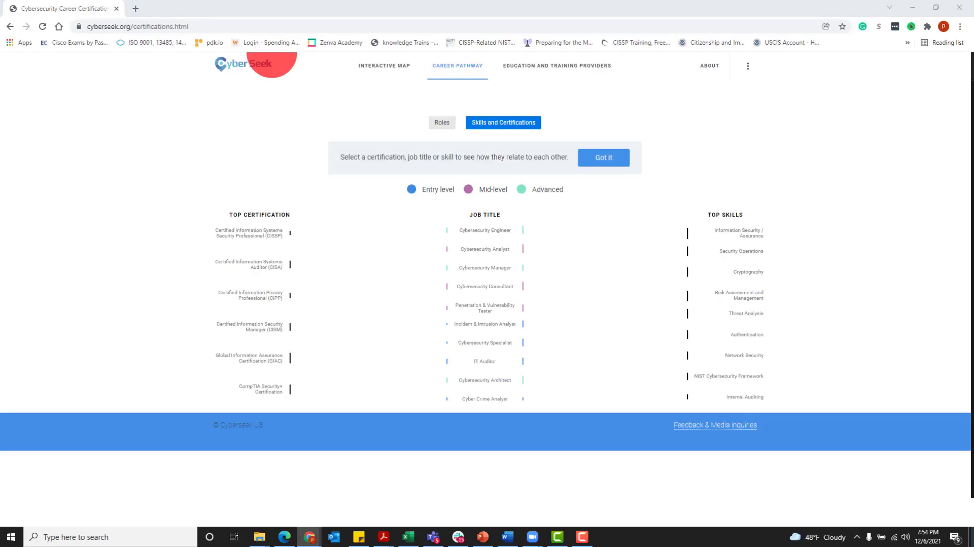
{"action": "key", "text": "alt+Tab"}
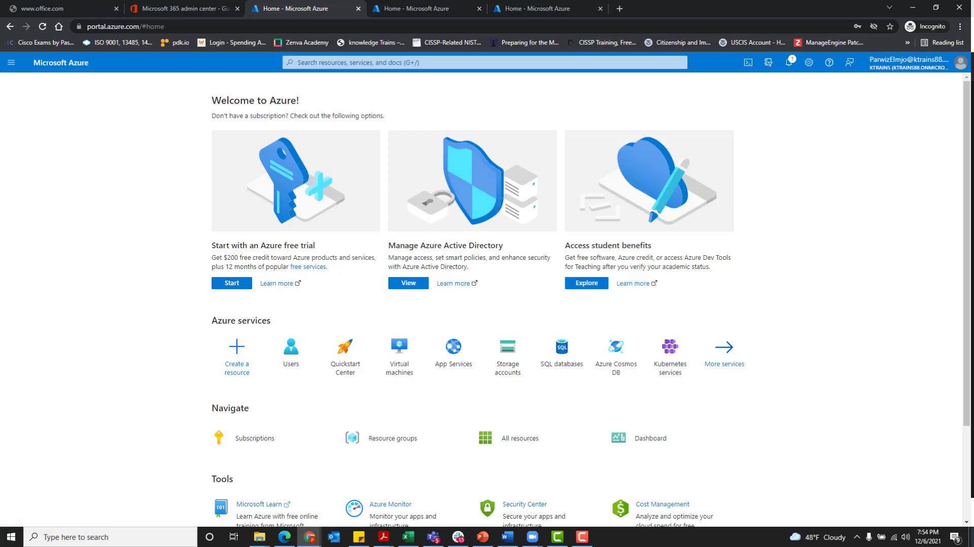
{"action": "key", "text": "alt+Tab"}
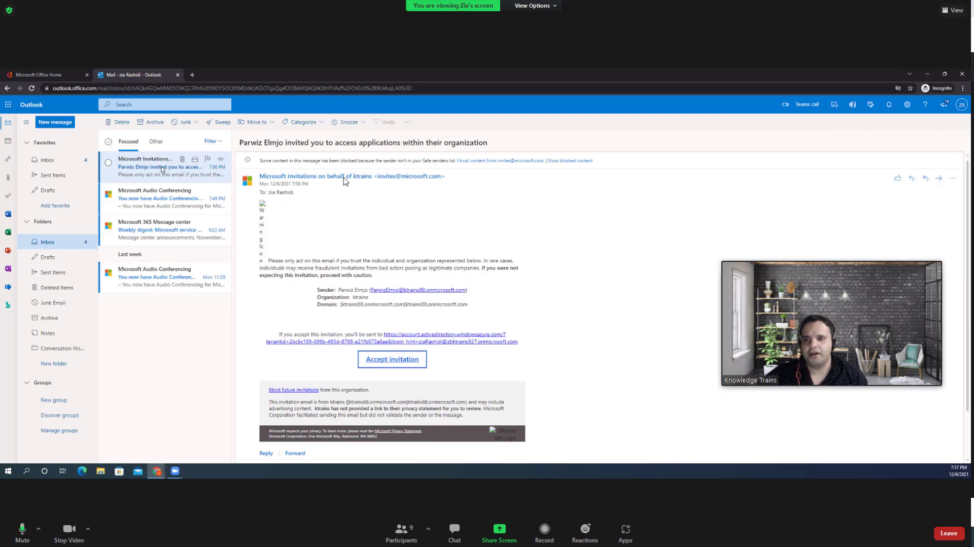
- Accept the Microsoft Invitations email, opening the ktrains Review permissions page in a new tab
{"action": "left_click", "coordinate": [395, 362]}
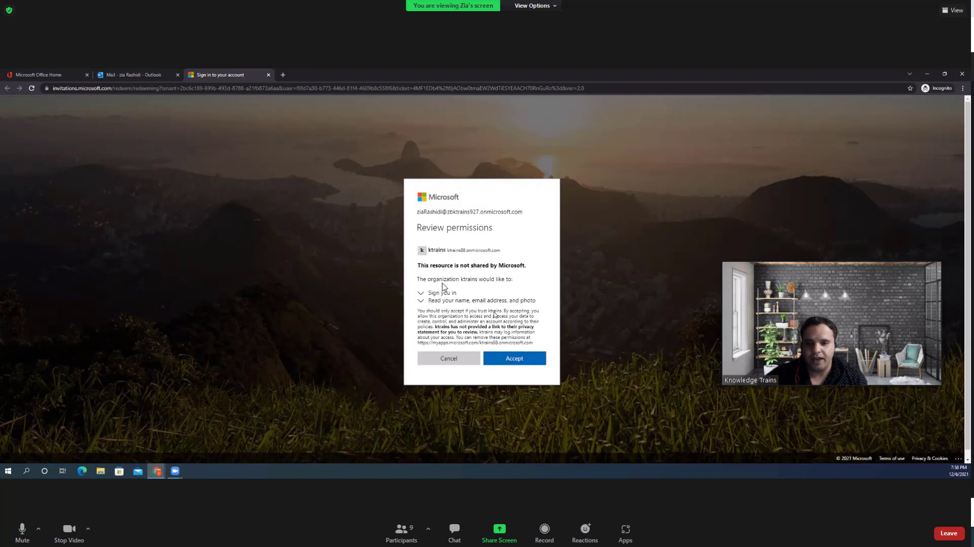
- Accept ktrains' requested permissions, skip the security setup, and decline staying signed in, both twice
{"action": "left_click_drag", "start_coordinate": [495, 310], "coordinate": [497, 356]}
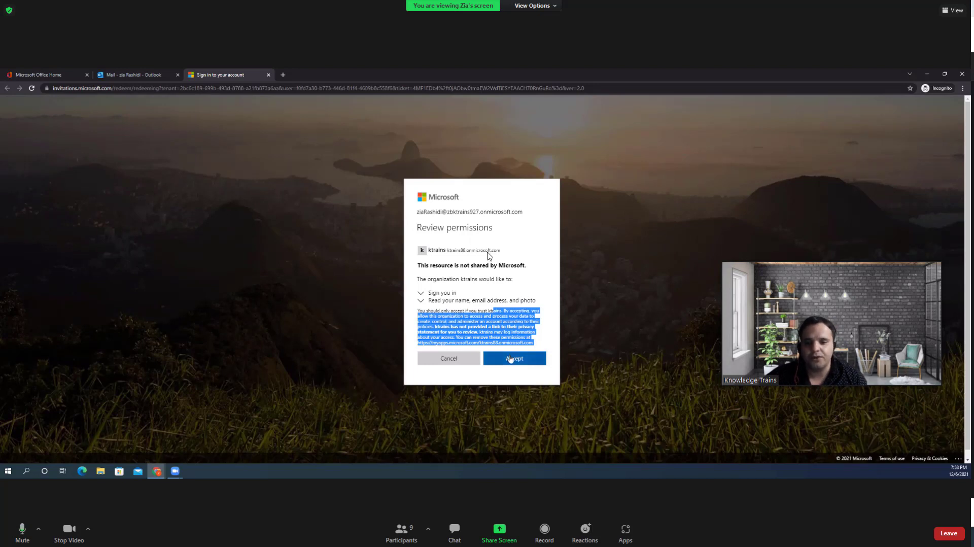
{"action": "left_click", "coordinate": [510, 359]}
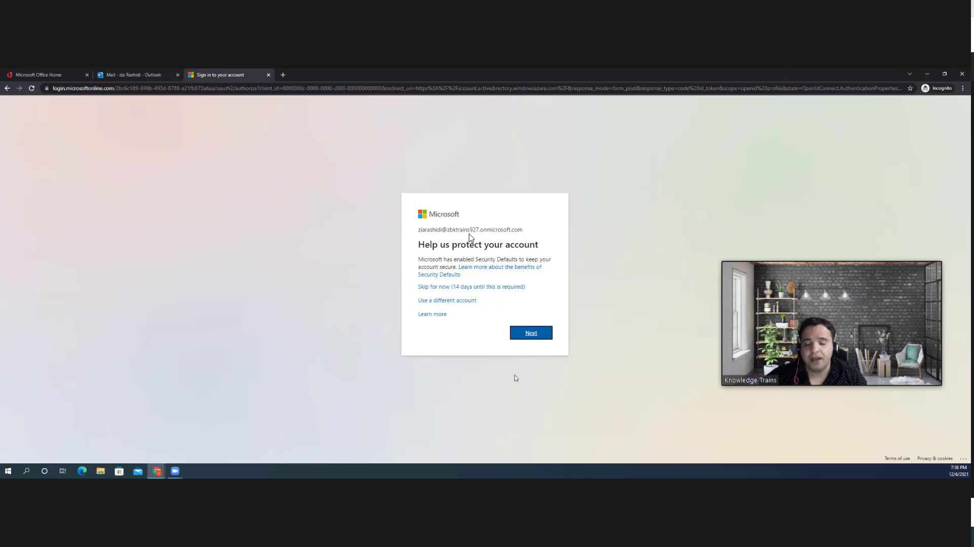
{"action": "left_click", "coordinate": [485, 288]}
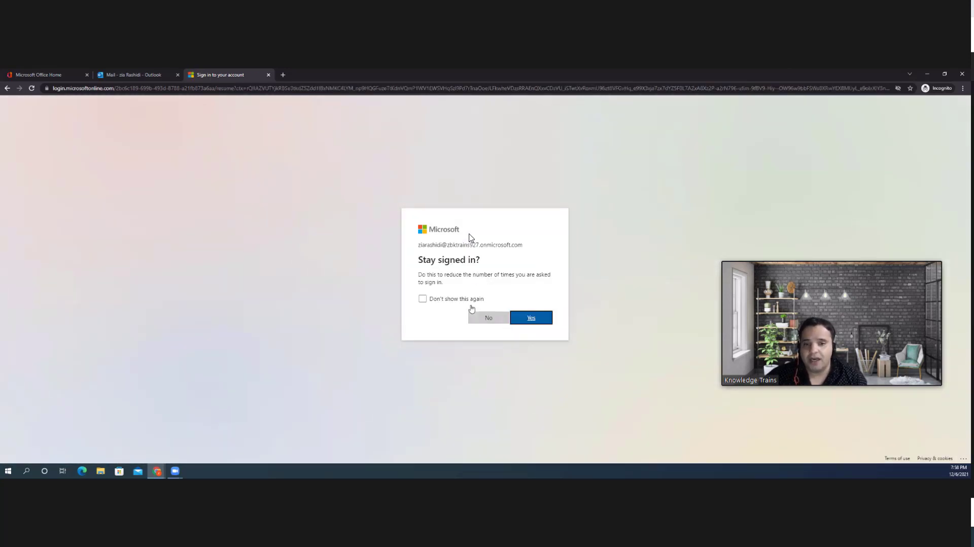
{"action": "left_click", "coordinate": [488, 319]}
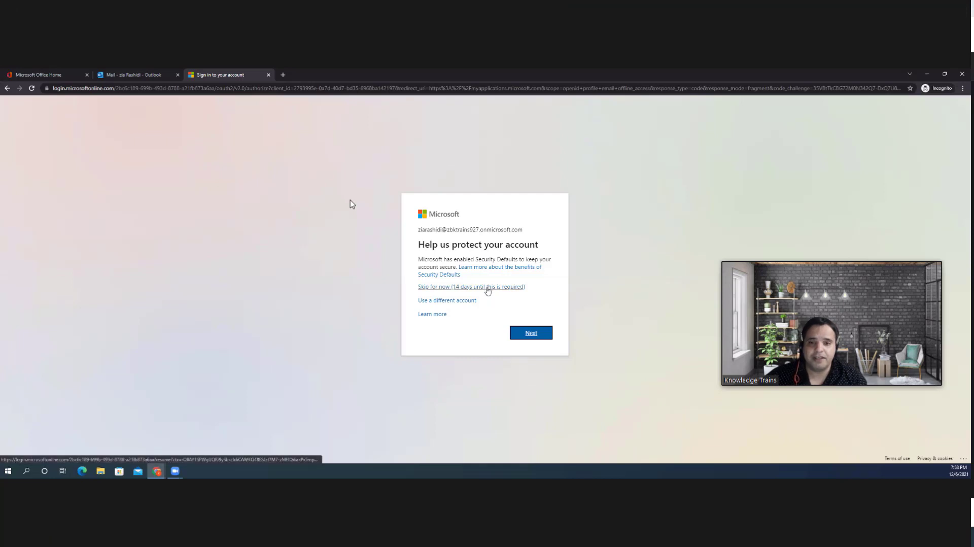
{"action": "left_click", "coordinate": [488, 288]}
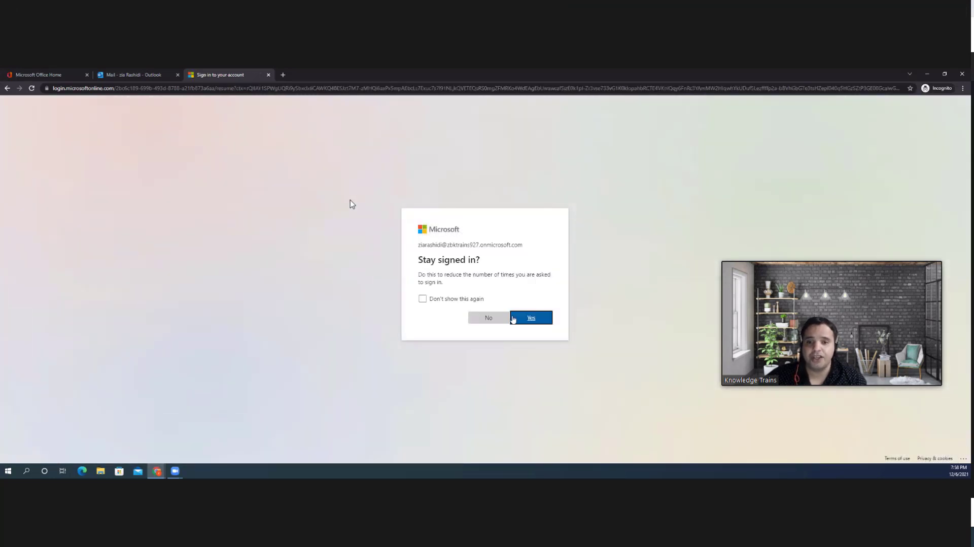
{"action": "left_click", "coordinate": [486, 318]}
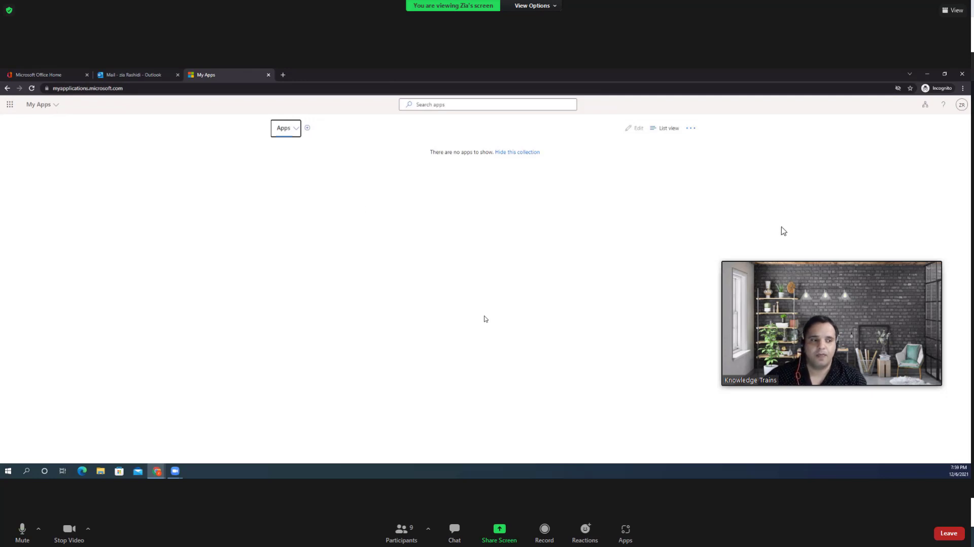
{"action": "left_click", "coordinate": [295, 129]}
{"action": "left_click", "coordinate": [10, 112]}
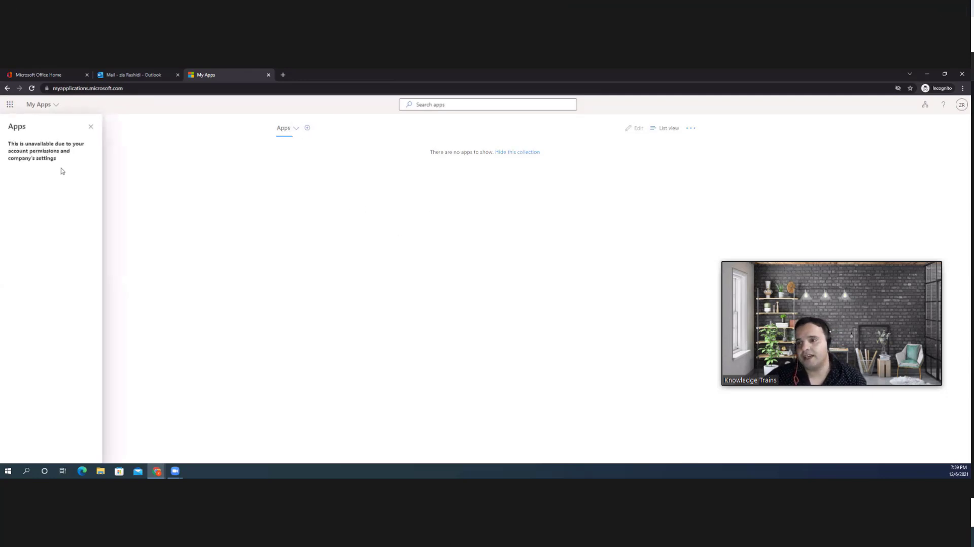
{"action": "left_click", "coordinate": [230, 168]}
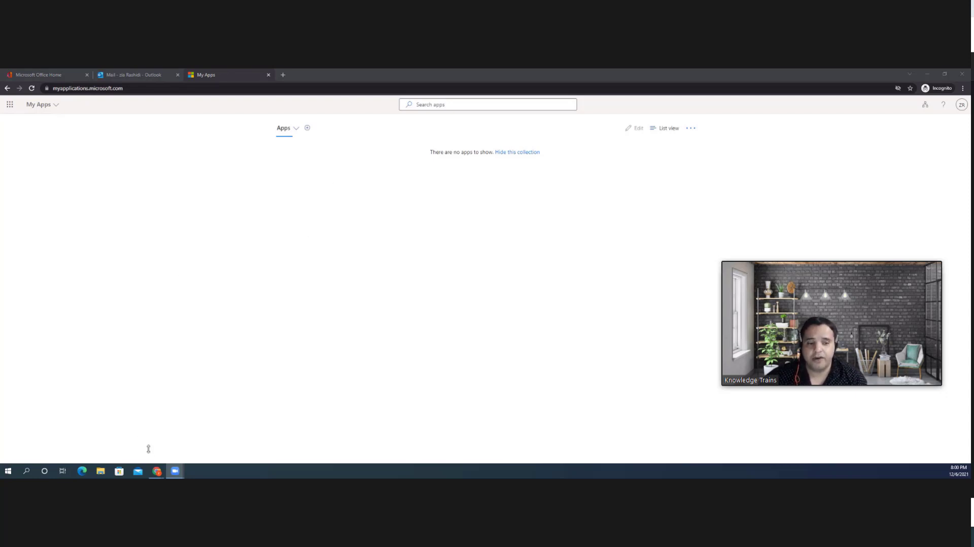
{"action": "right_click", "coordinate": [176, 472]}
{"action": "left_click", "coordinate": [176, 472]}
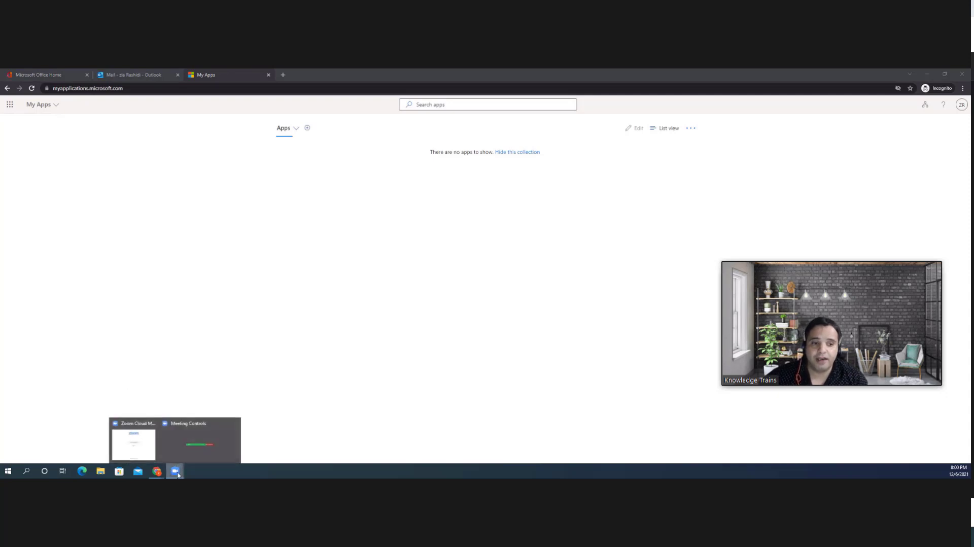
{"action": "left_click", "coordinate": [198, 462]}
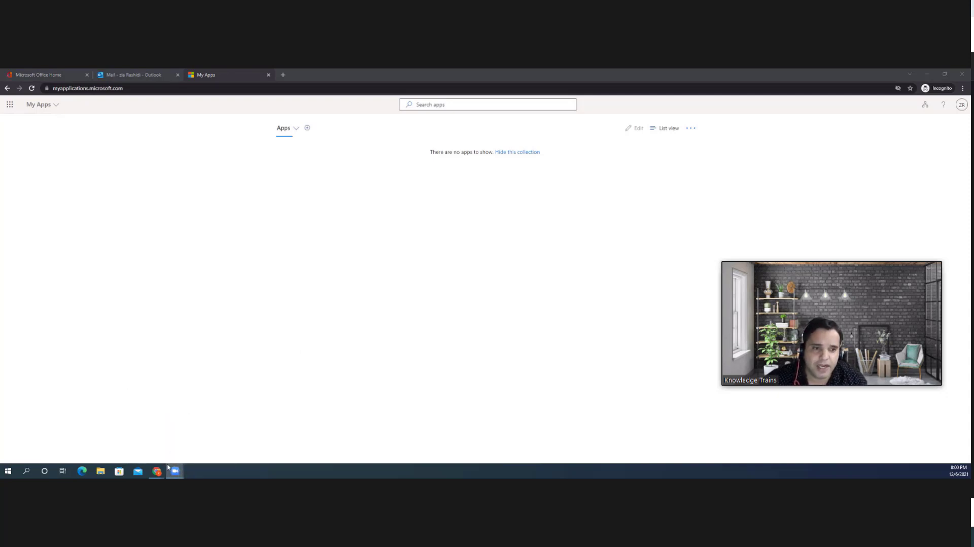
{"action": "left_click", "coordinate": [175, 471]}
{"action": "left_click", "coordinate": [181, 449]}
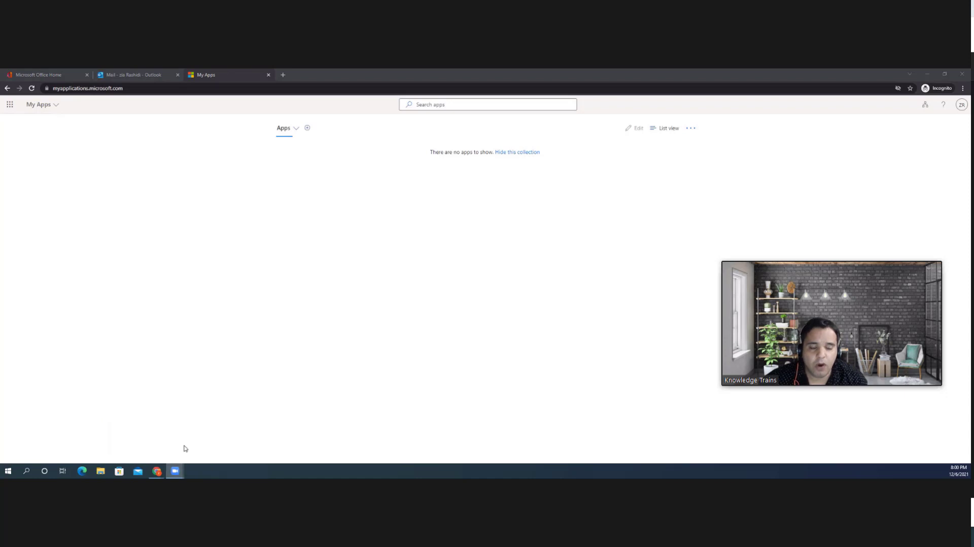
{"action": "left_click", "coordinate": [170, 470]}
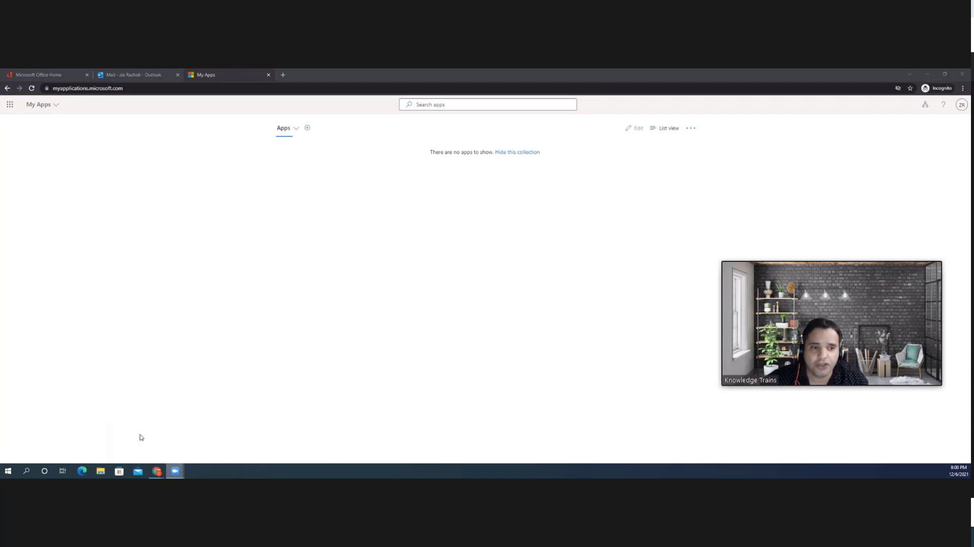
{"action": "left_click", "coordinate": [140, 437]}
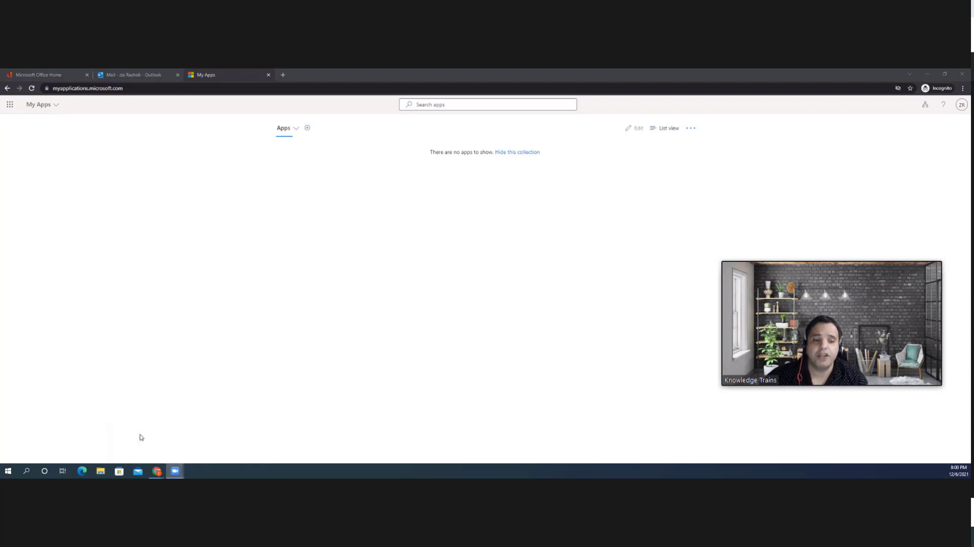